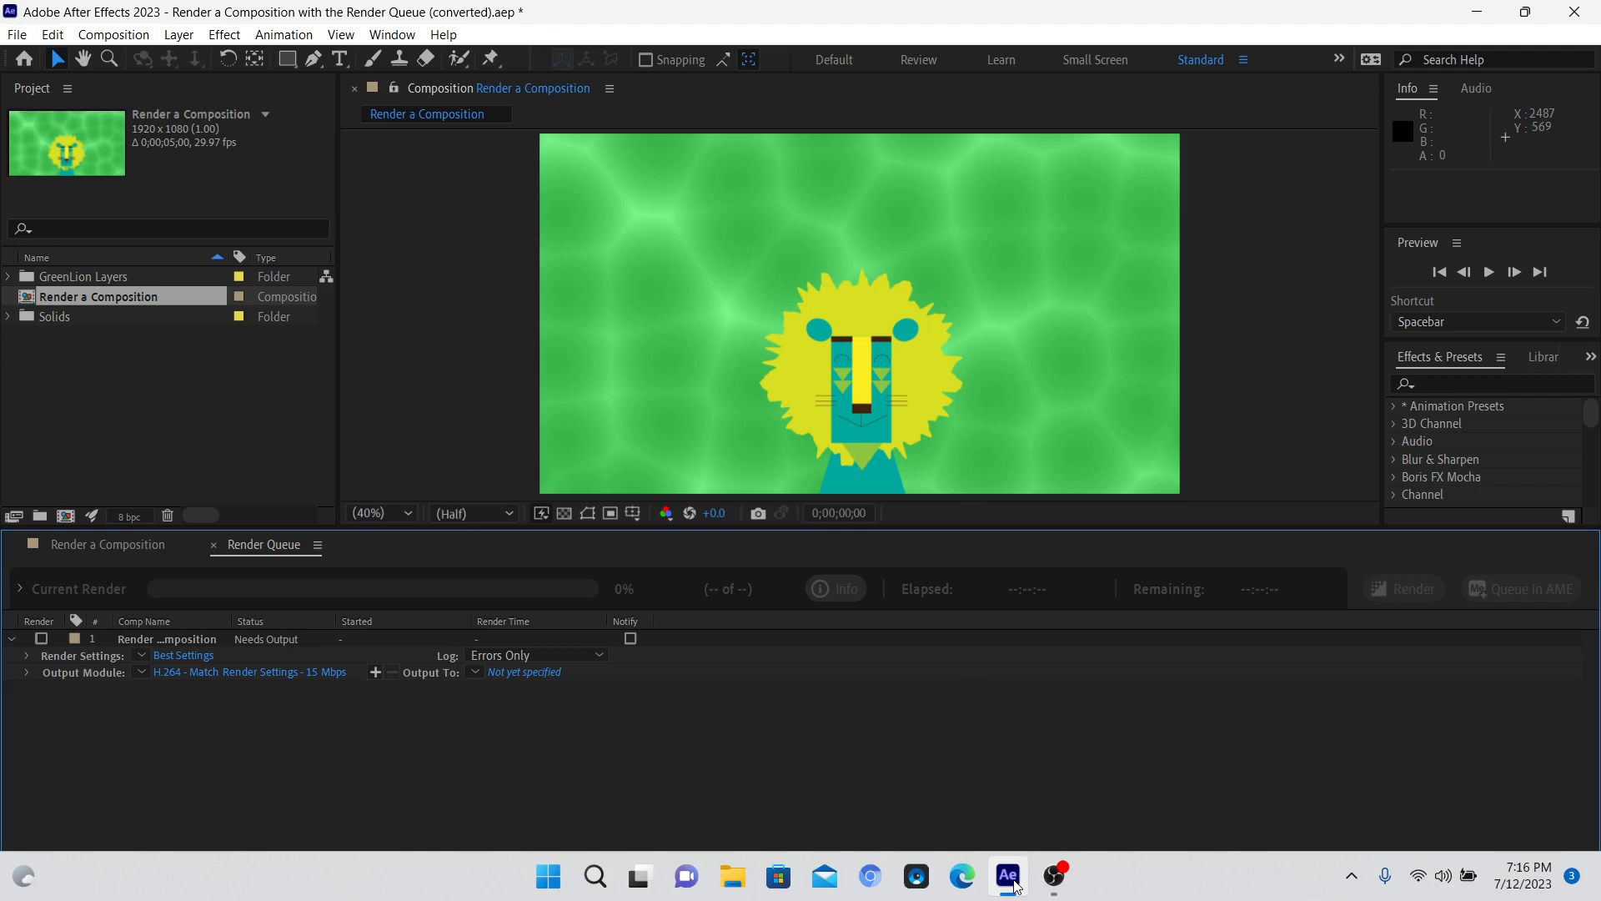
Close the Render Queue panel, play a preview of the Render a Composition timeline, and return the playhead to the first frame
left_click(317, 545)
left_click(382, 550)
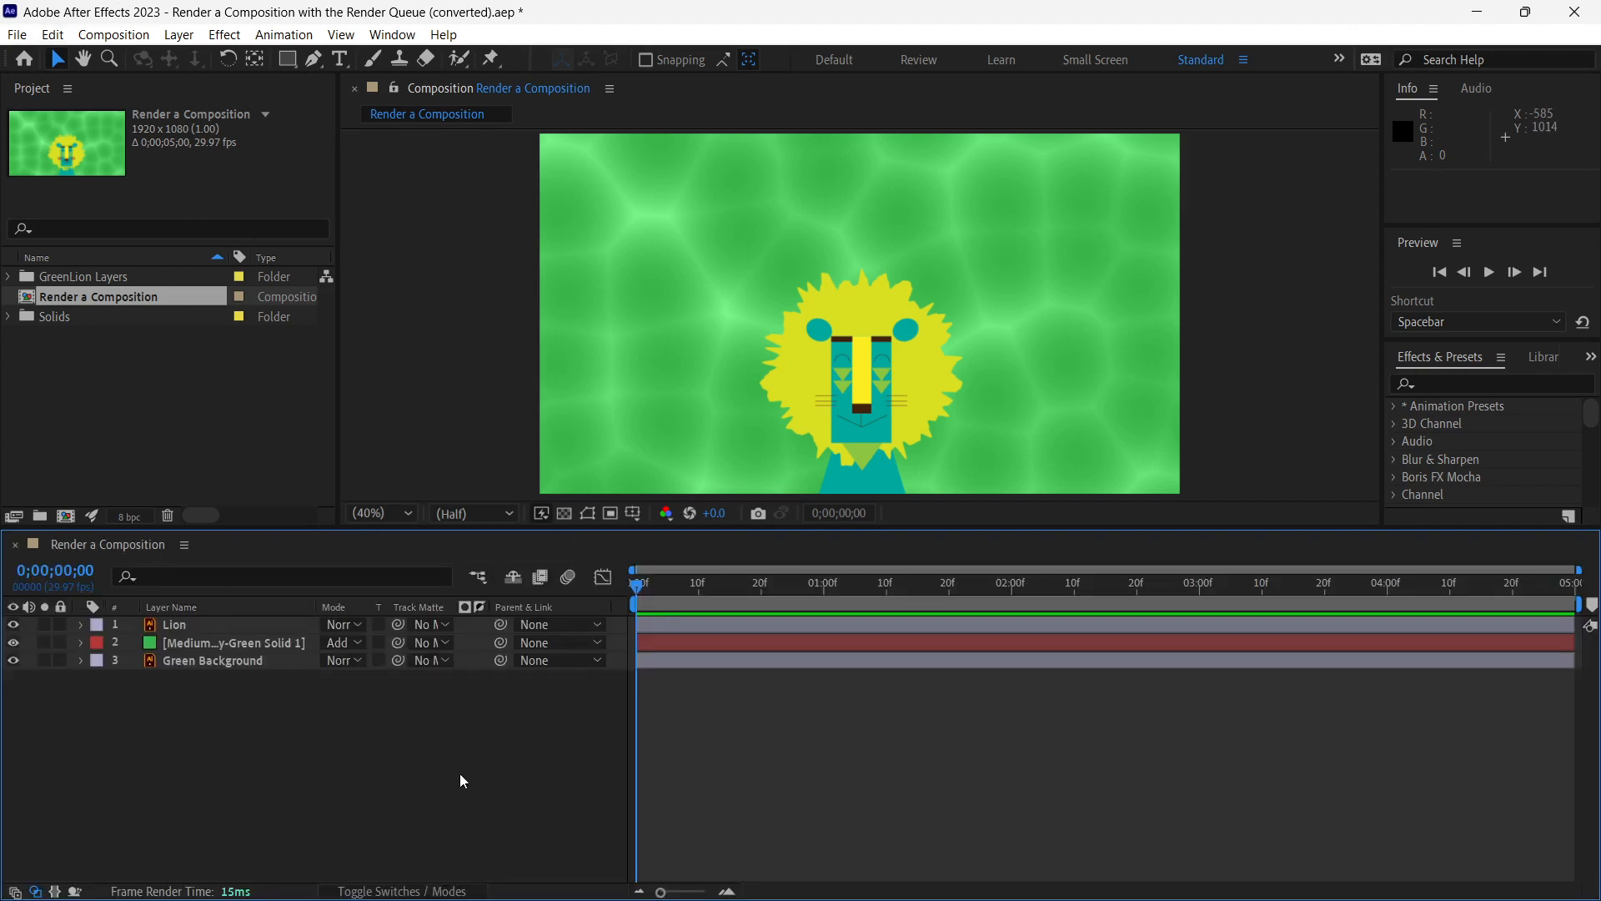
key("space")
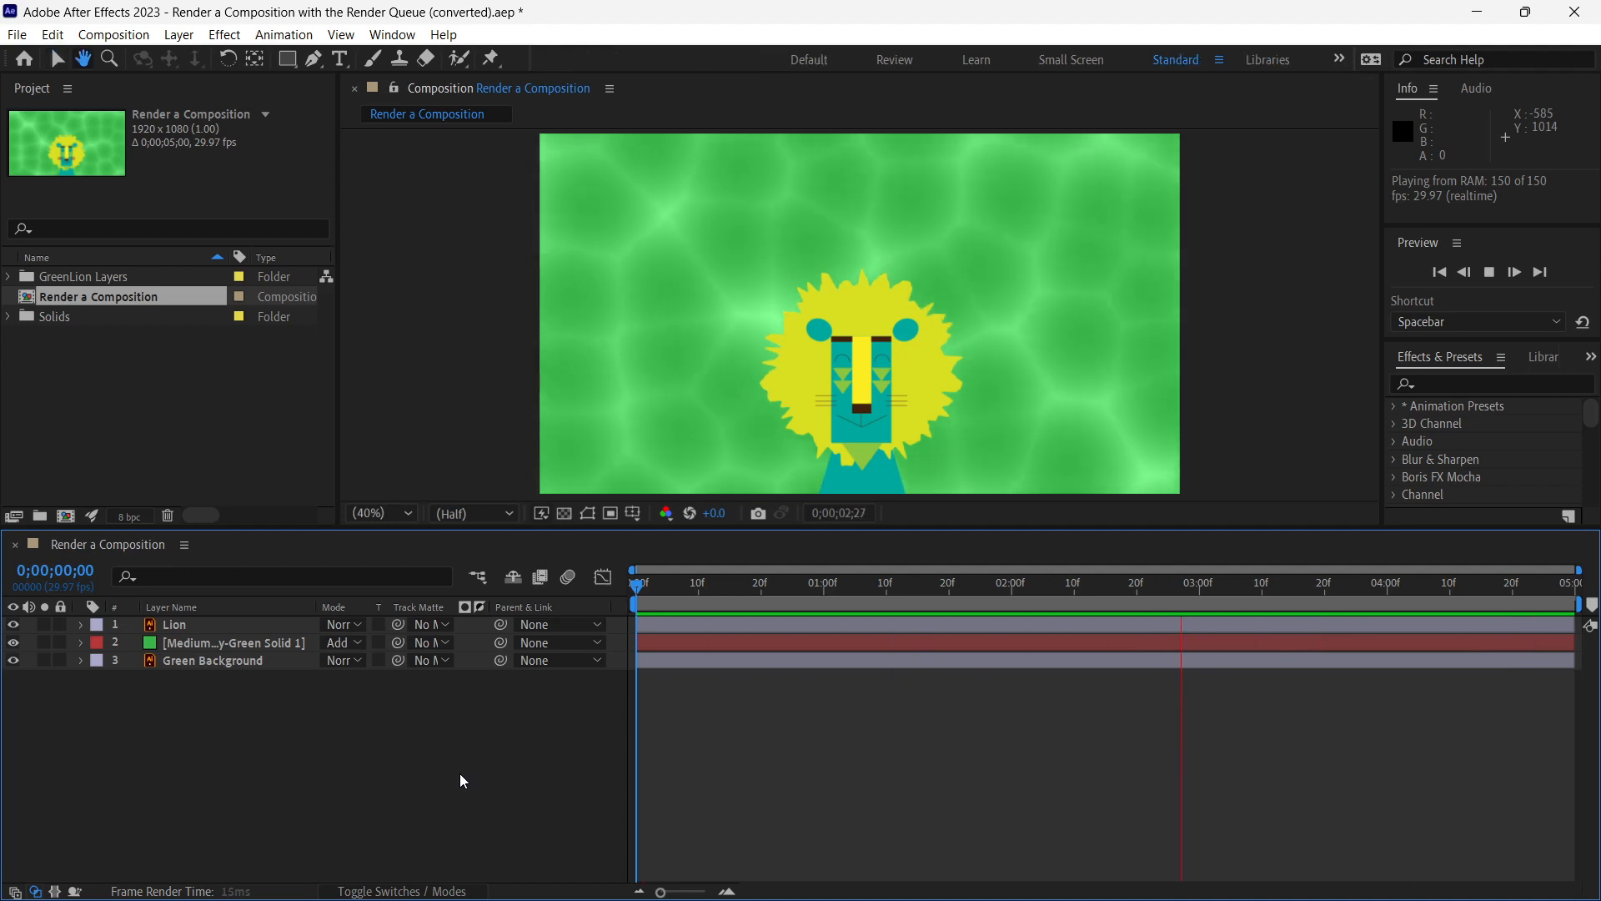
key("space")
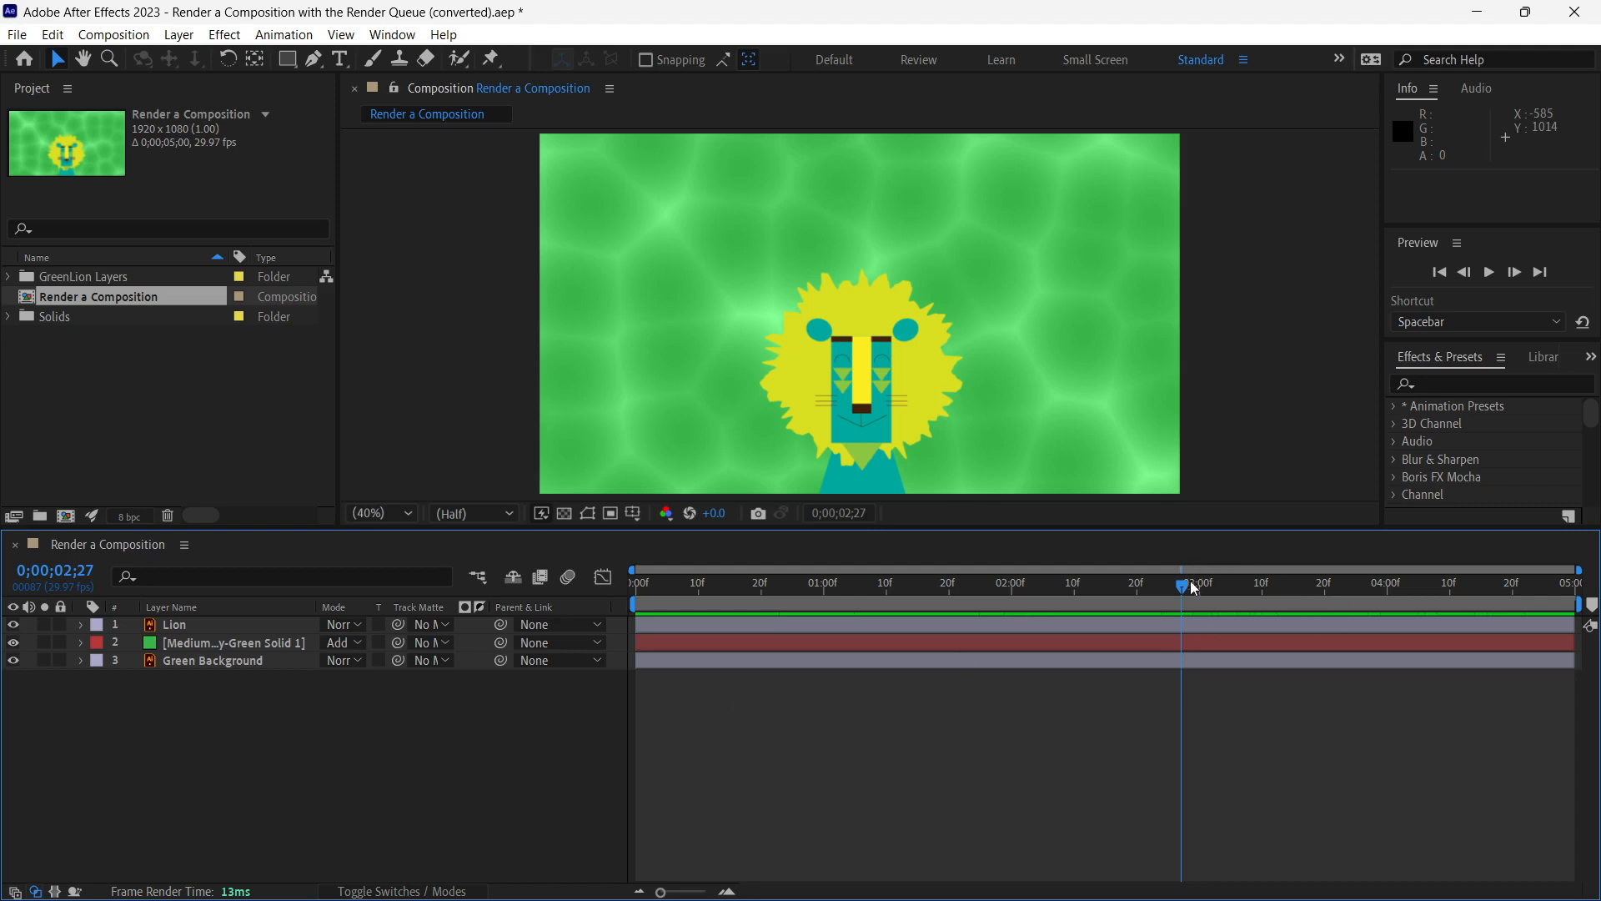
left_click_drag(1184, 588, 583, 588)
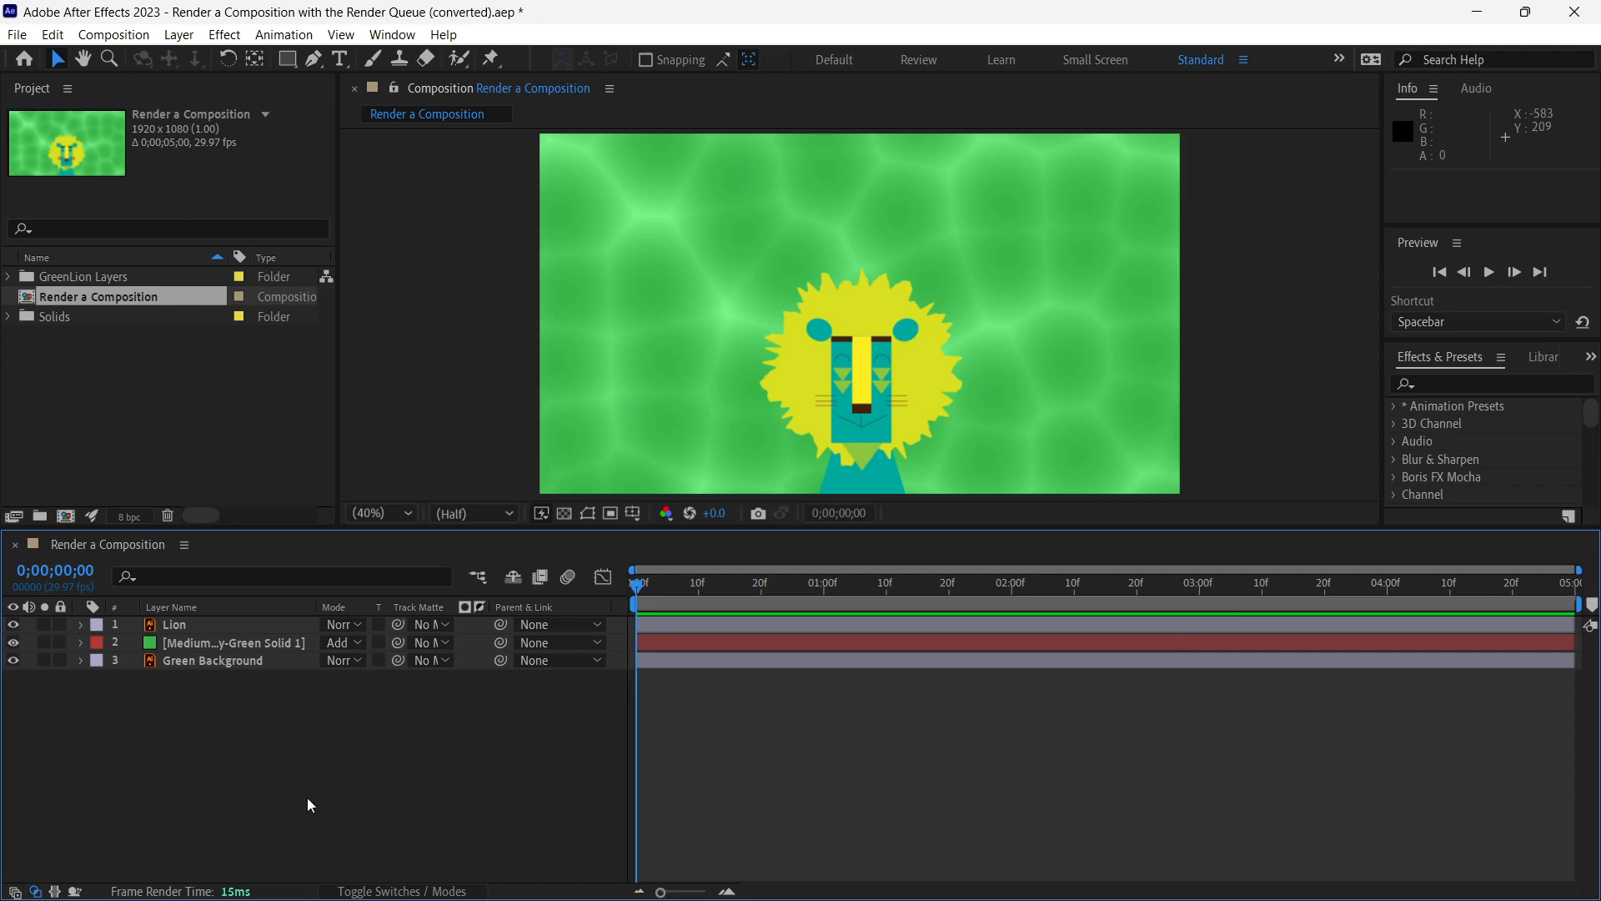
Add the open composition to the render queue
left_click(113, 35)
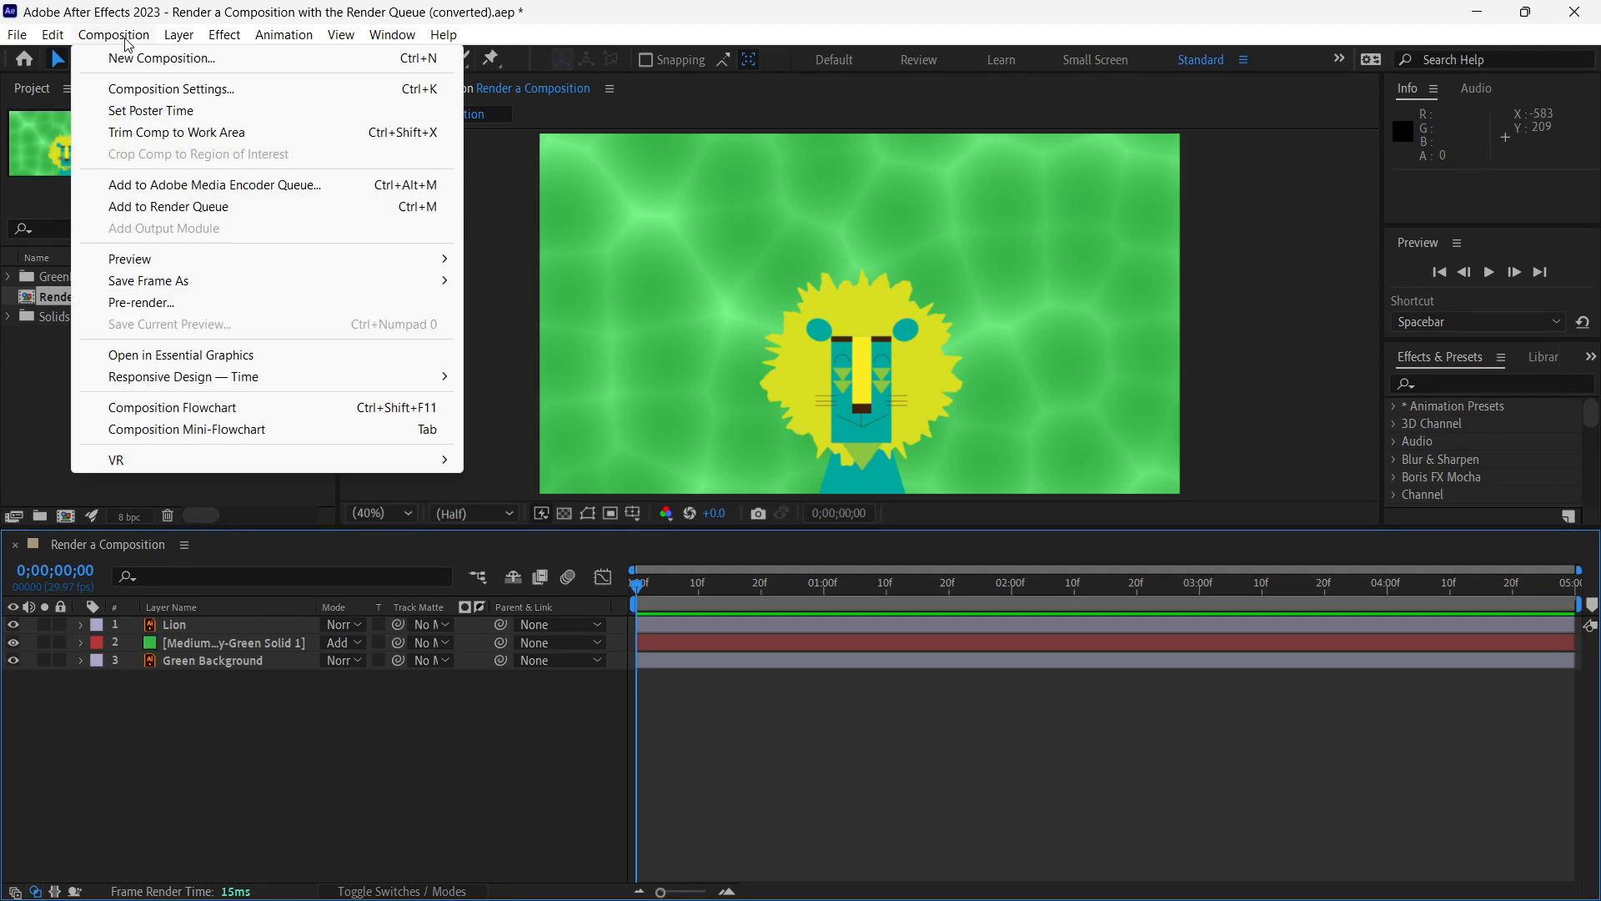
left_click(212, 213)
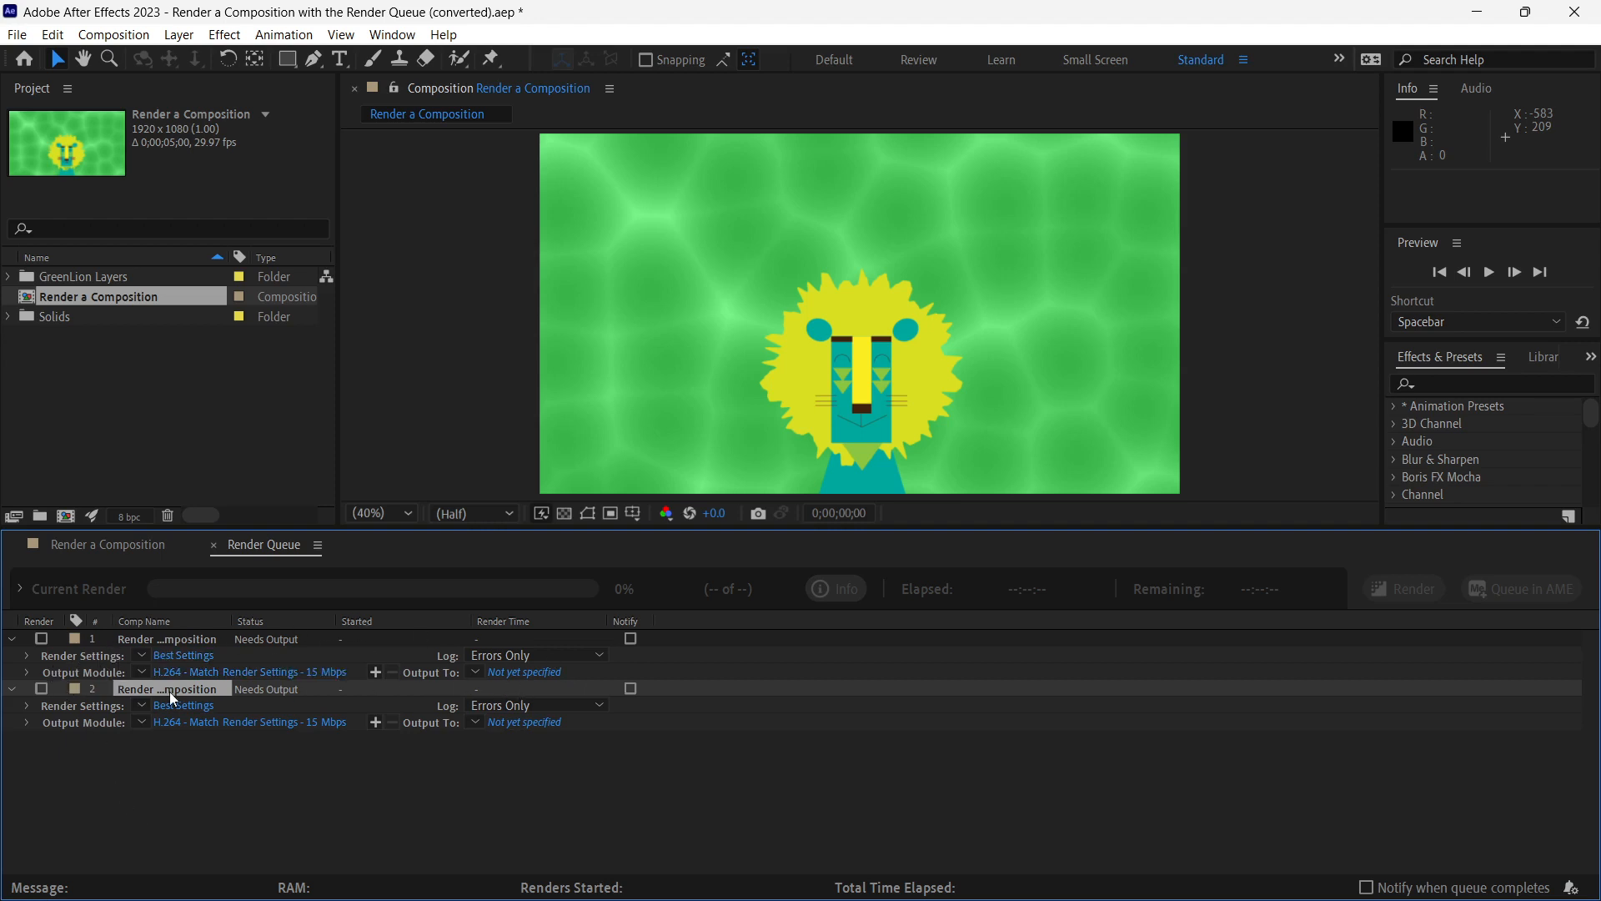
Close the project without saving and reopen Render a Composition with the Render Queue.aep
left_click(17, 34)
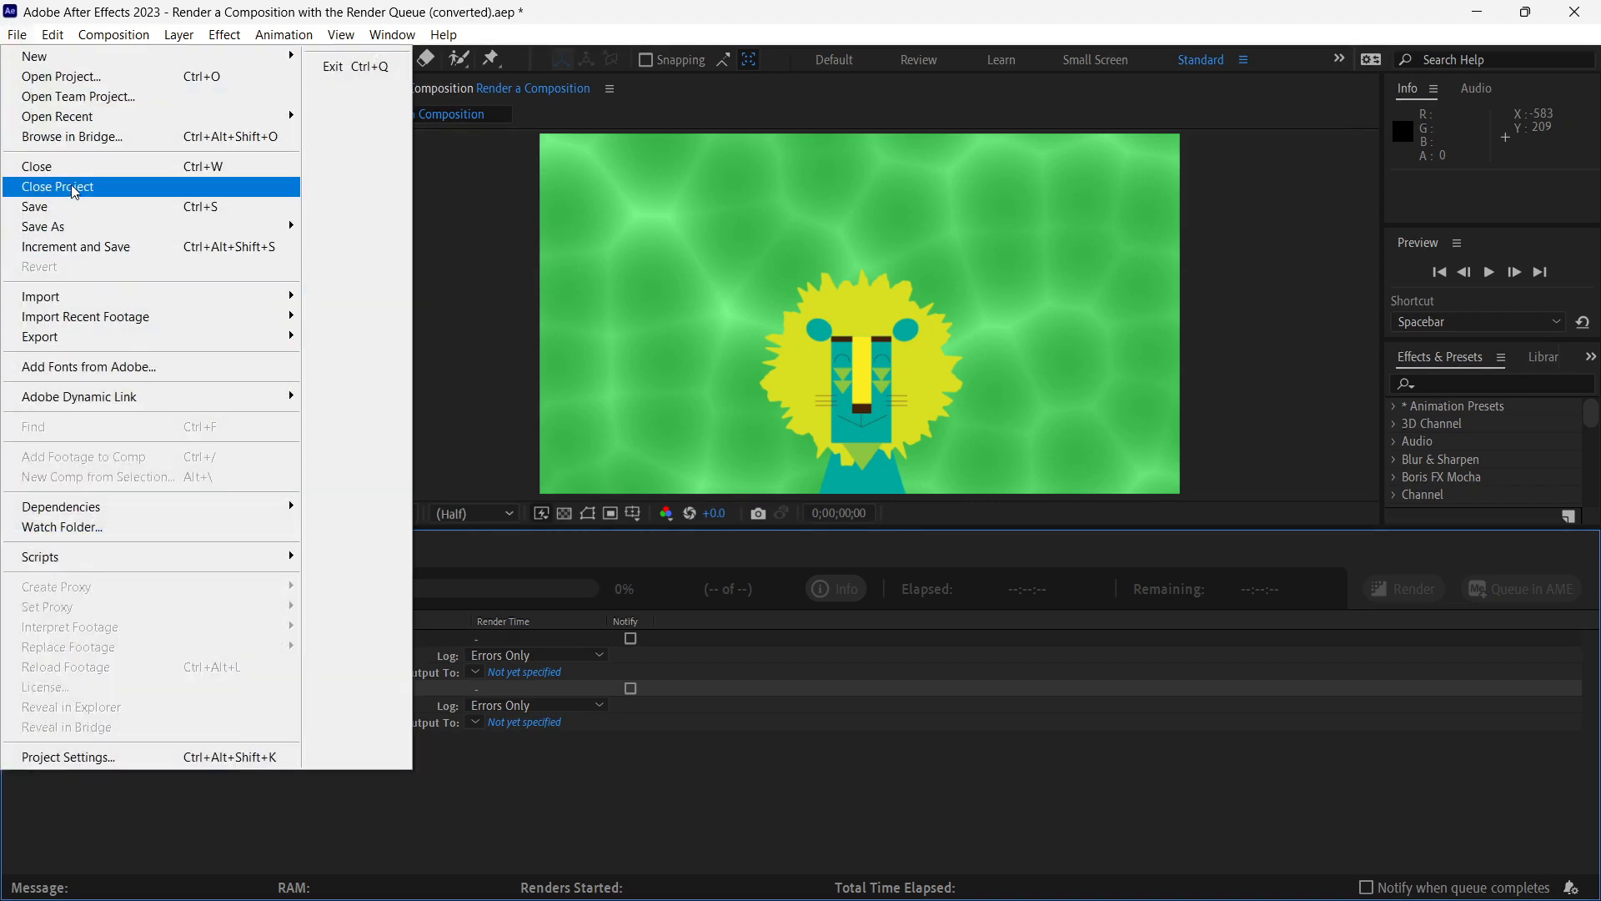
left_click(65, 187)
left_click(913, 487)
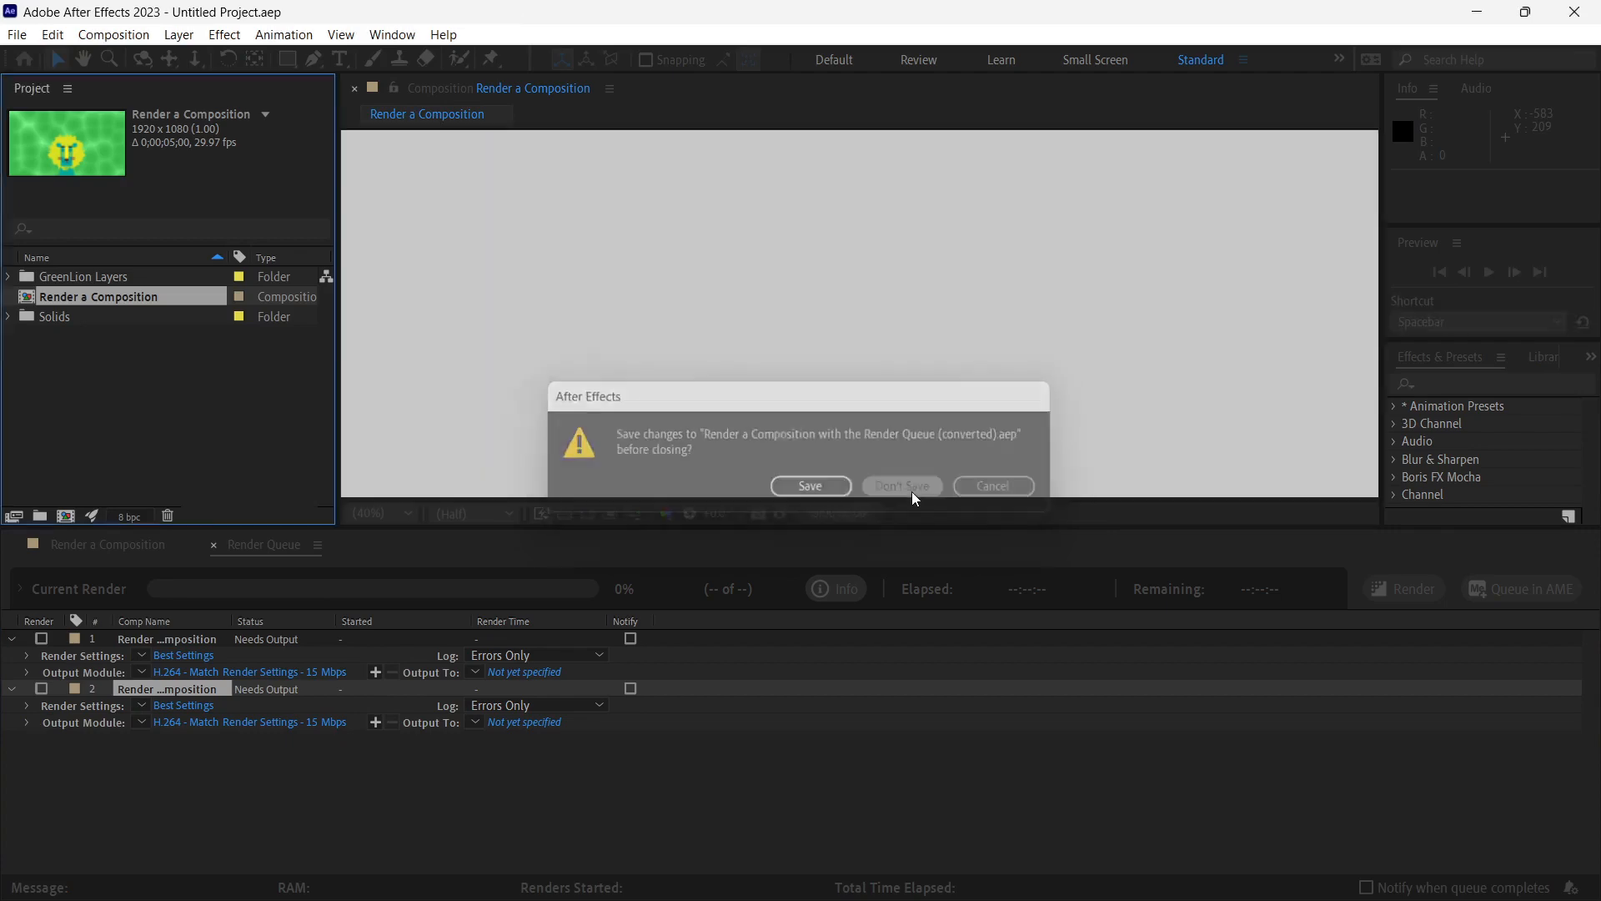
left_click(14, 34)
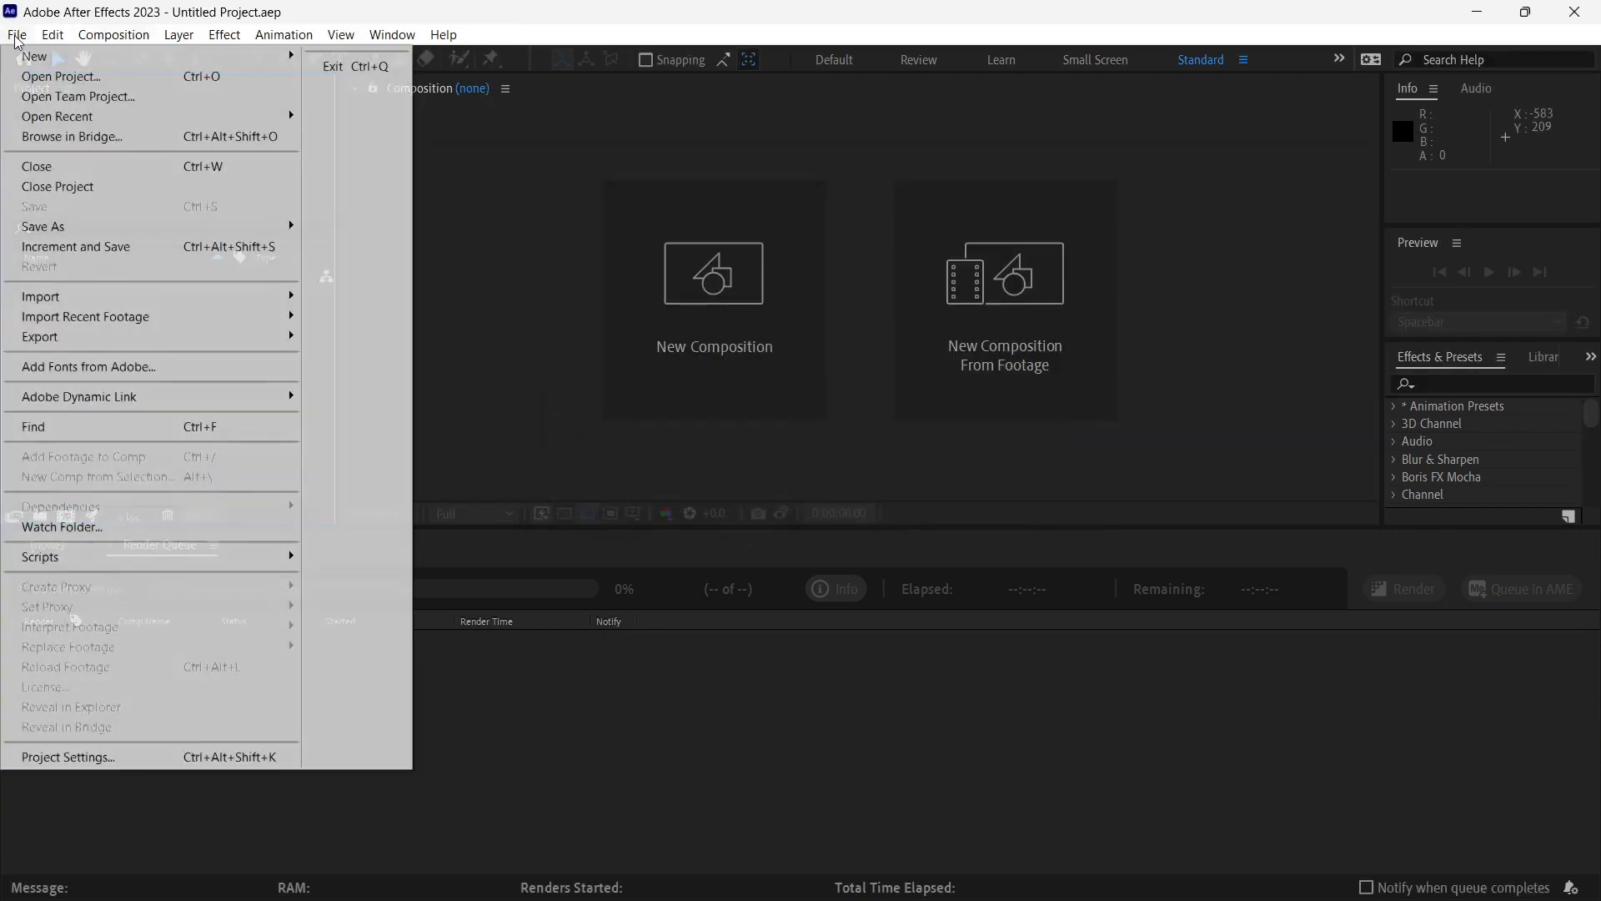
left_click(37, 70)
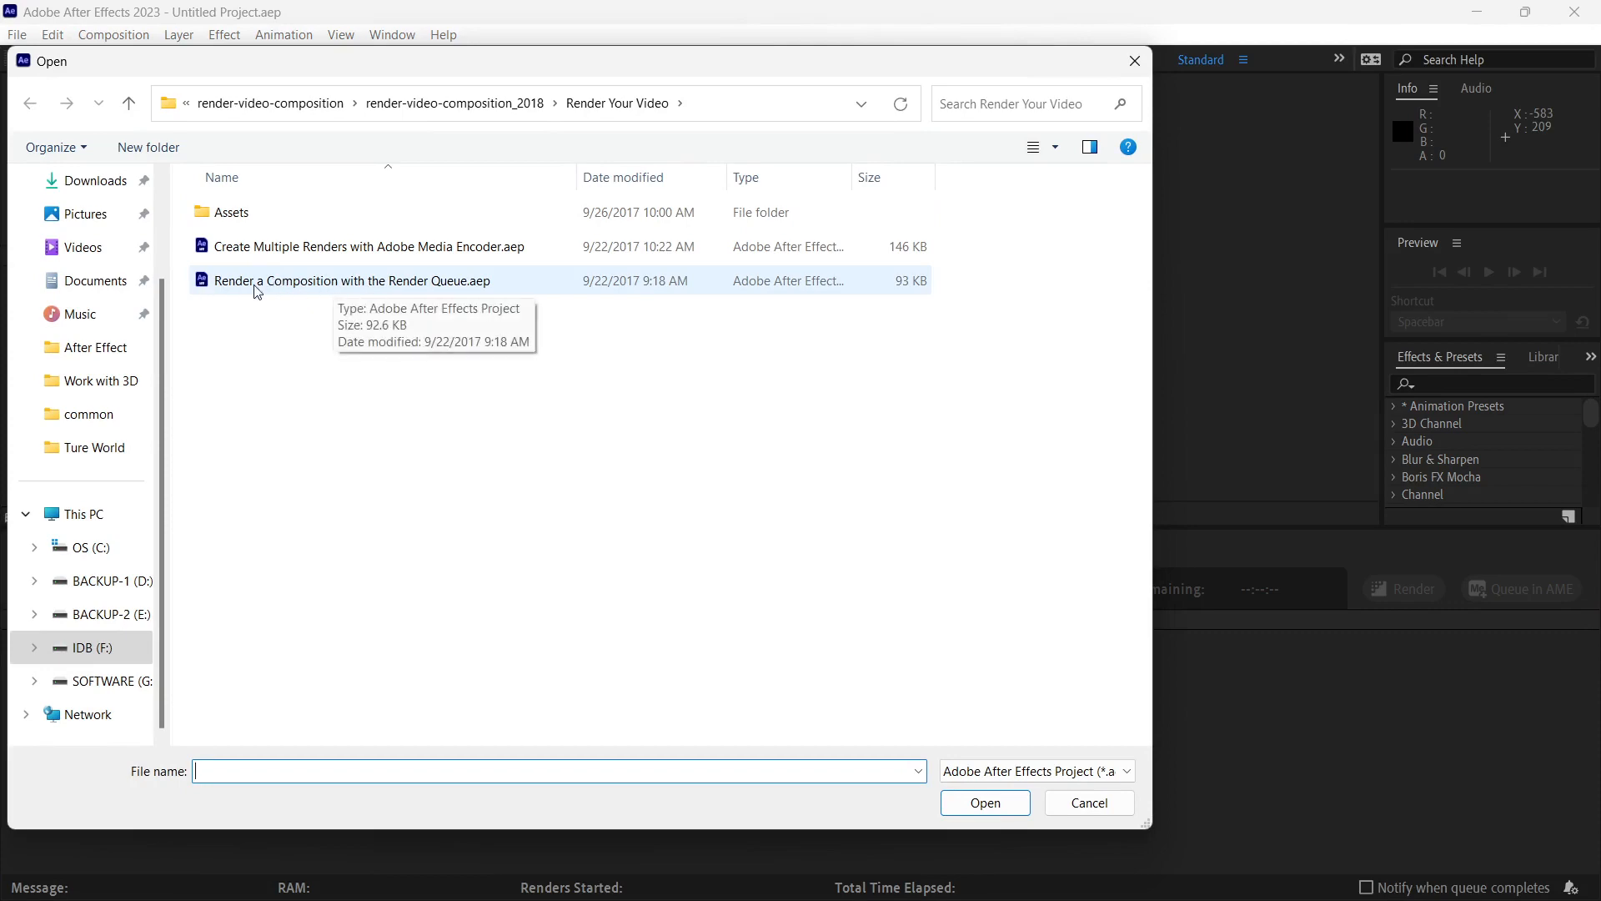
double_click(378, 290)
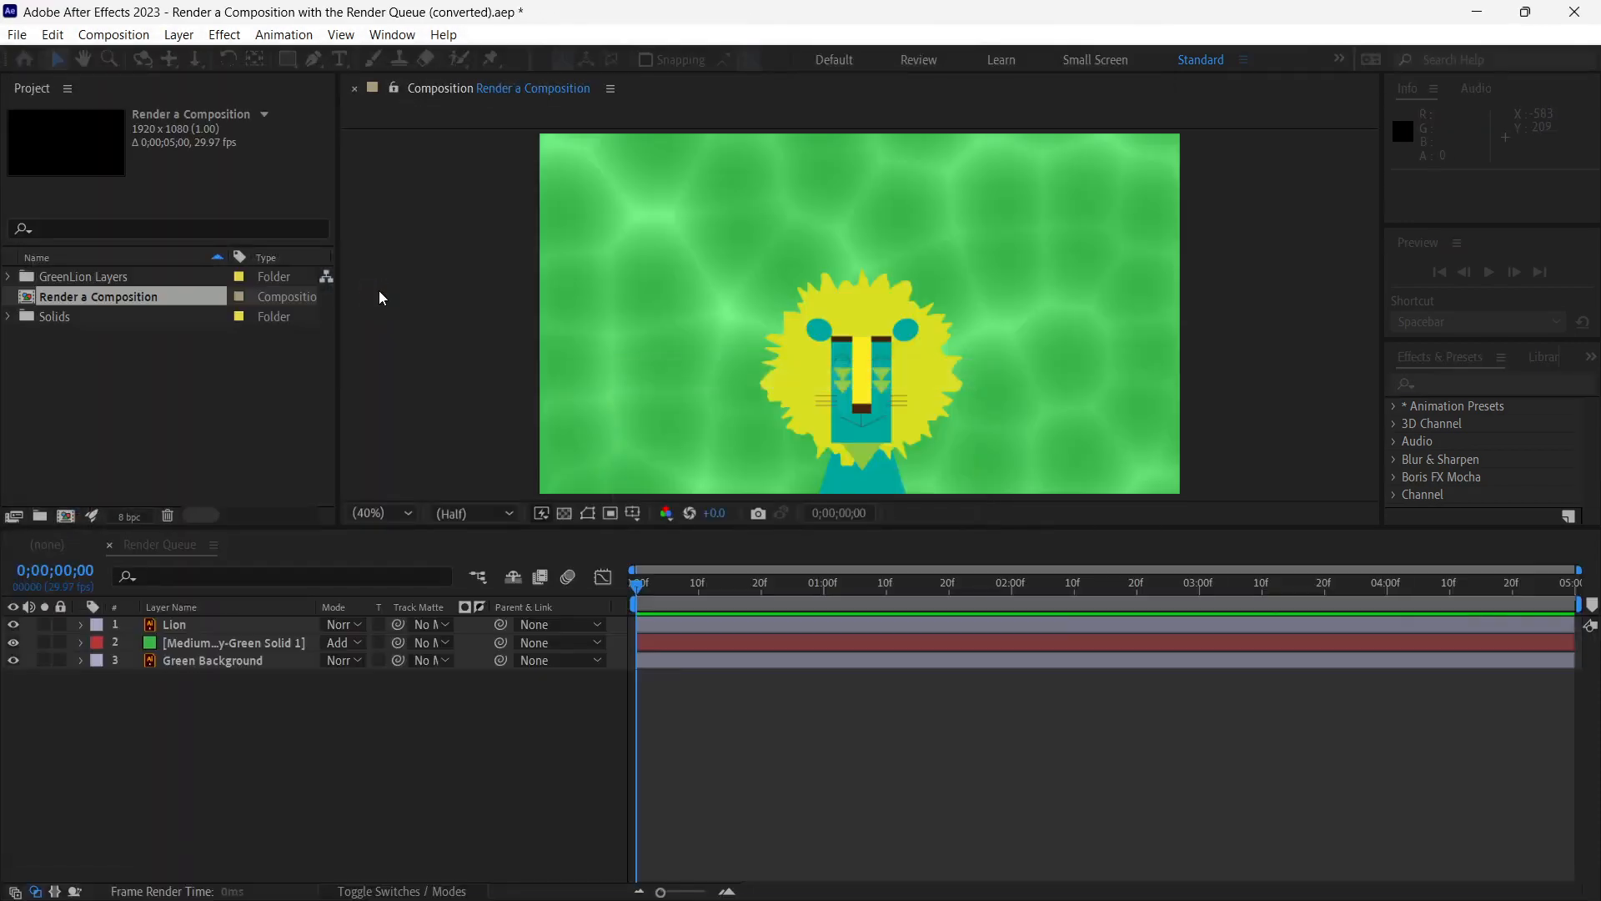
left_click(1002, 492)
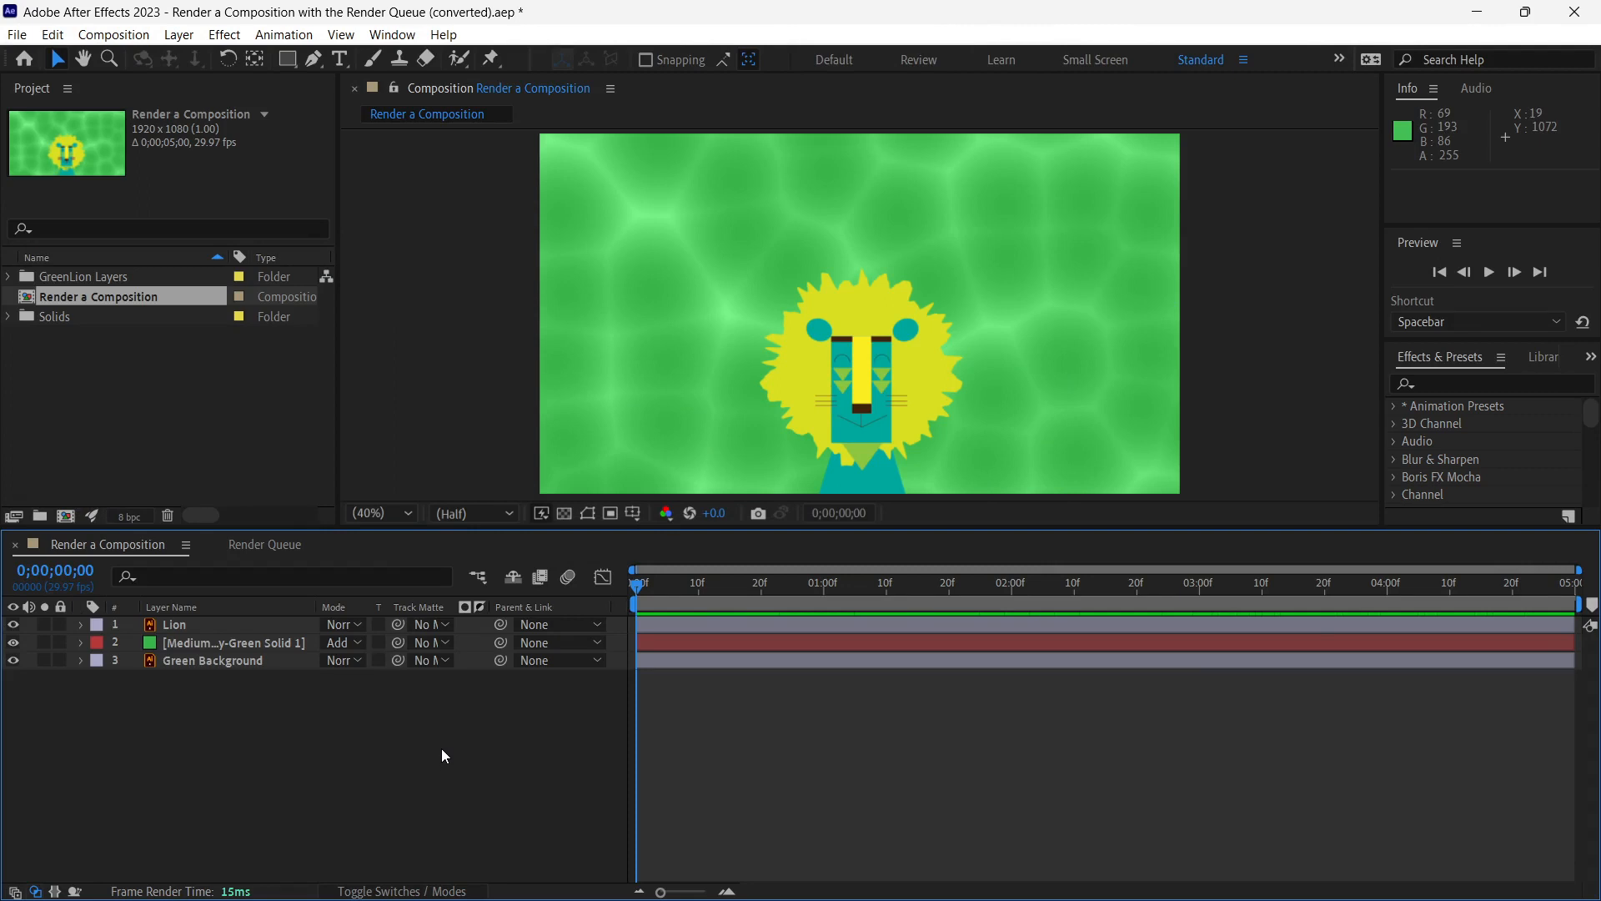
Add the reopened project's Render a Composition comp to the render queue and deselect the queued item
left_click(116, 36)
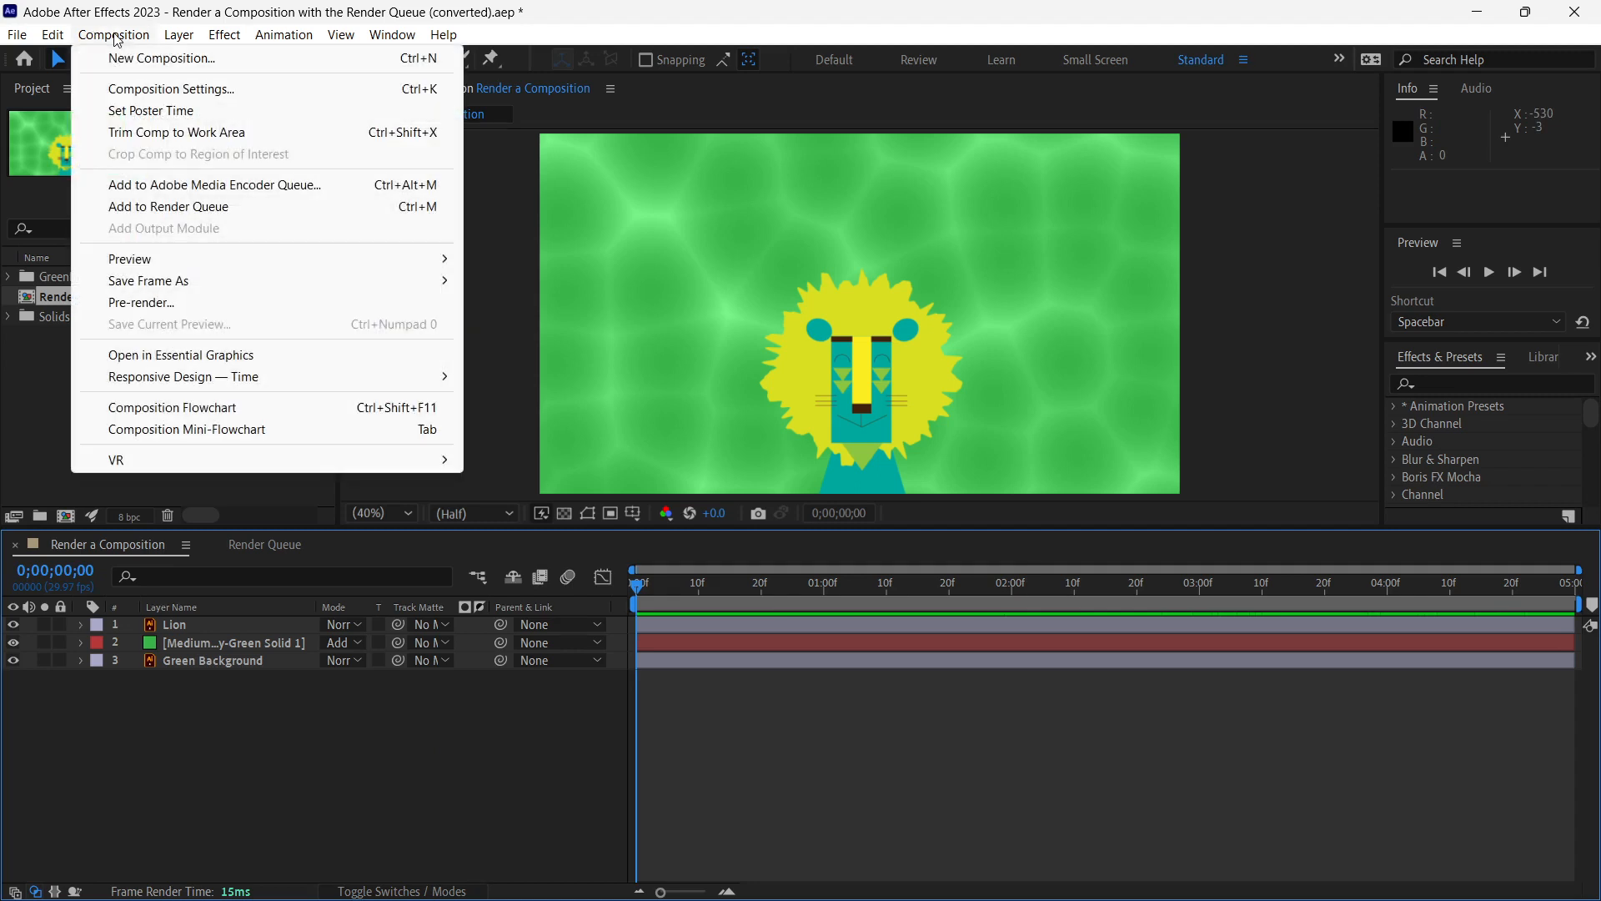
left_click(199, 206)
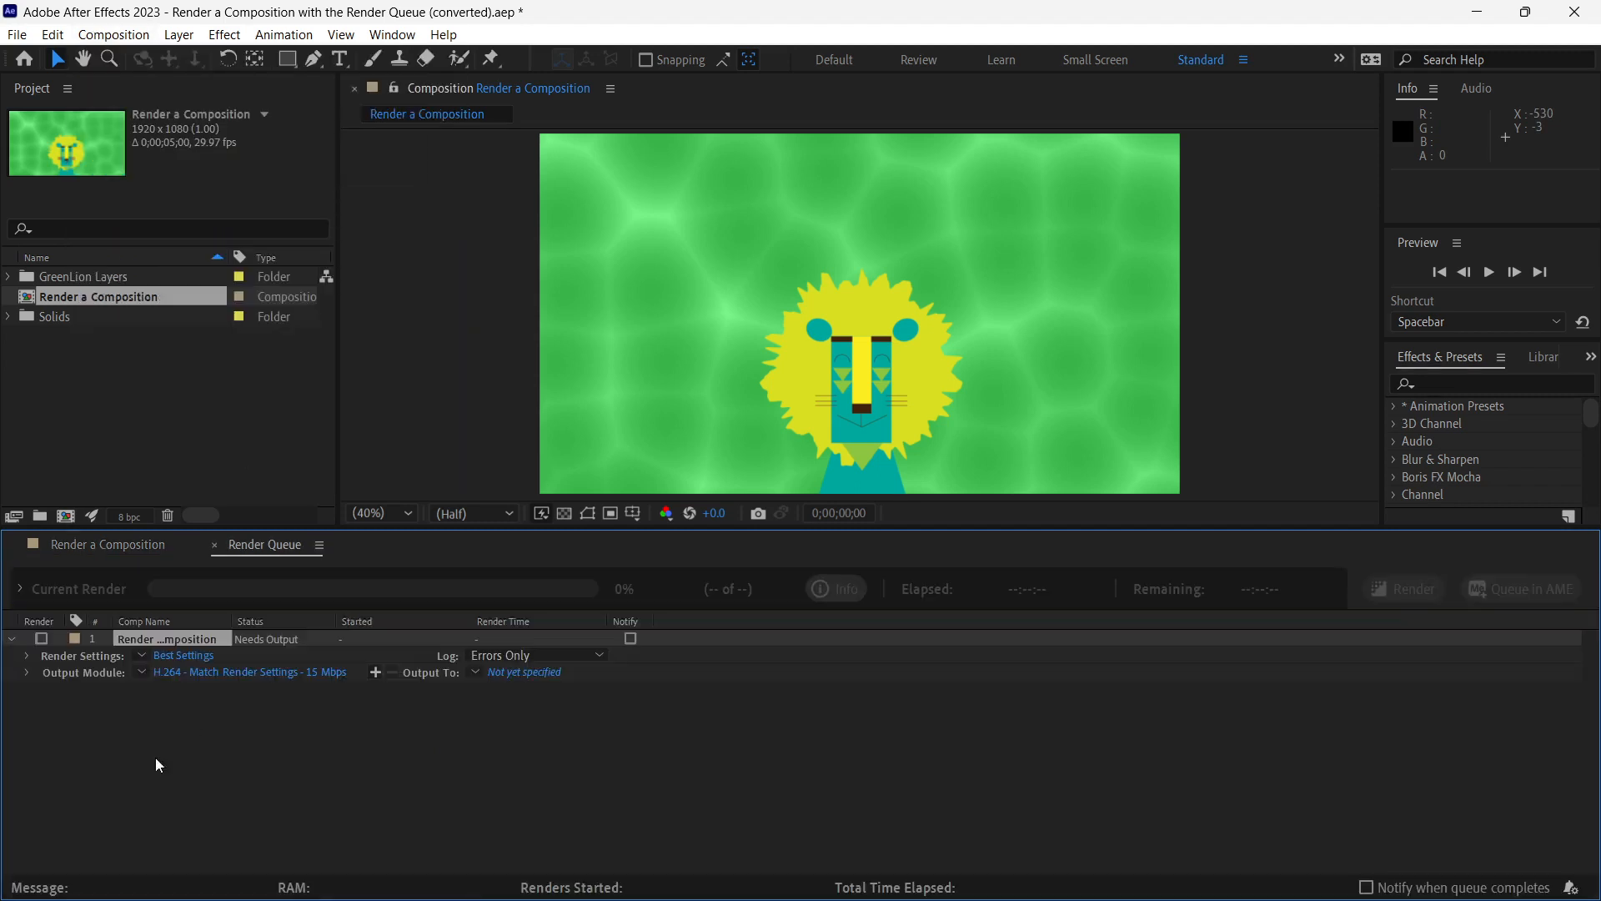
left_click(305, 766)
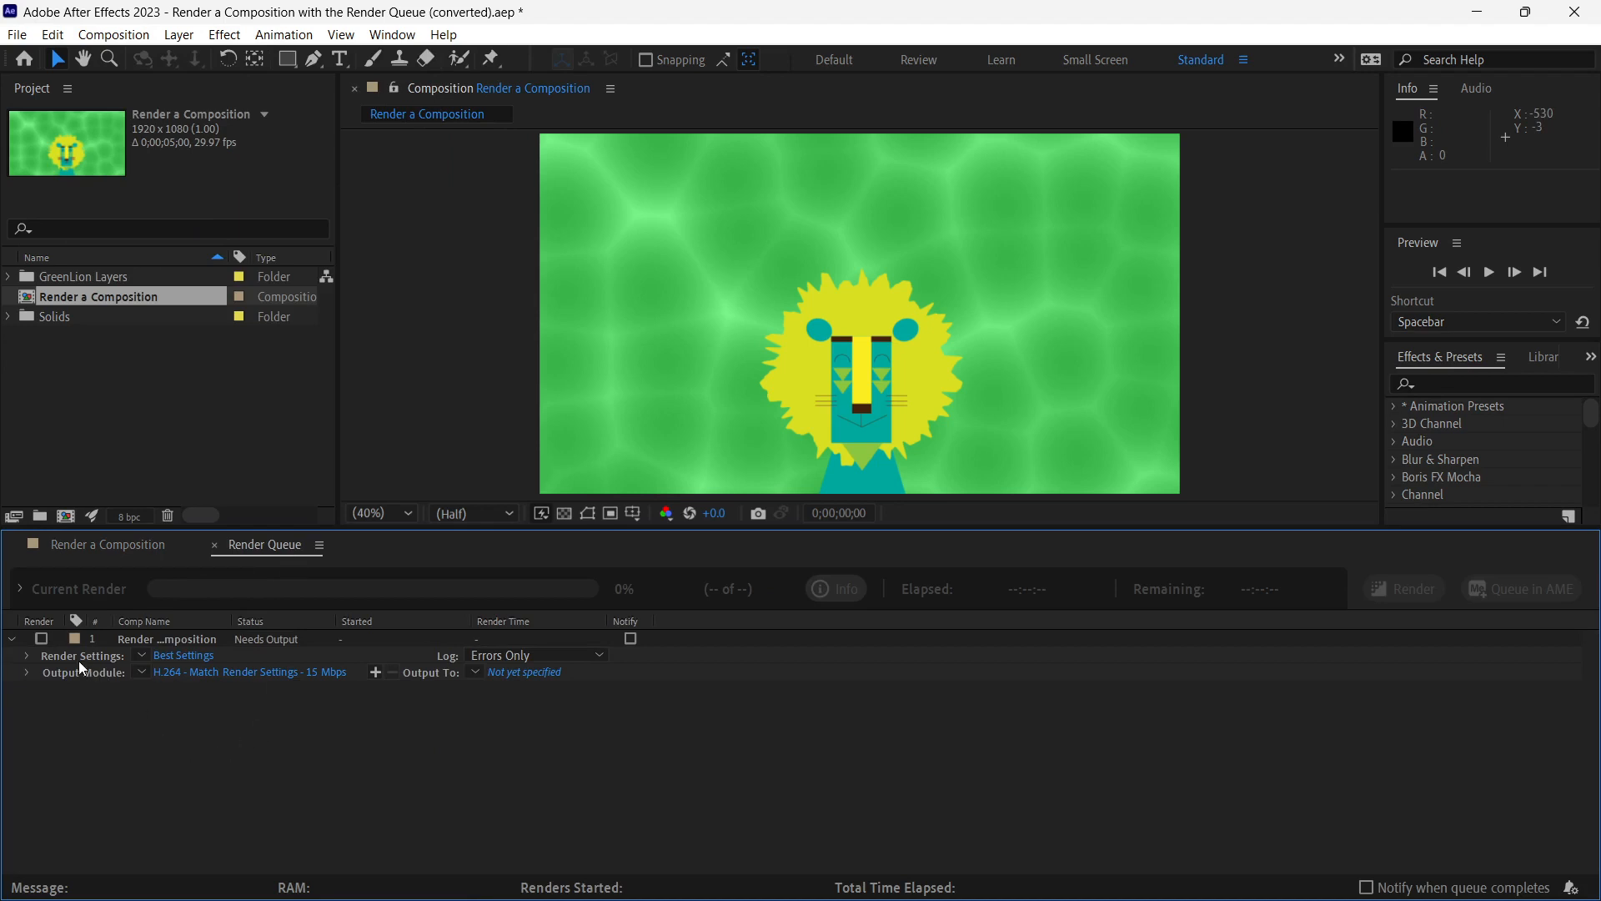
Try to enable the queued composition for rendering without an output destination
left_click(42, 639)
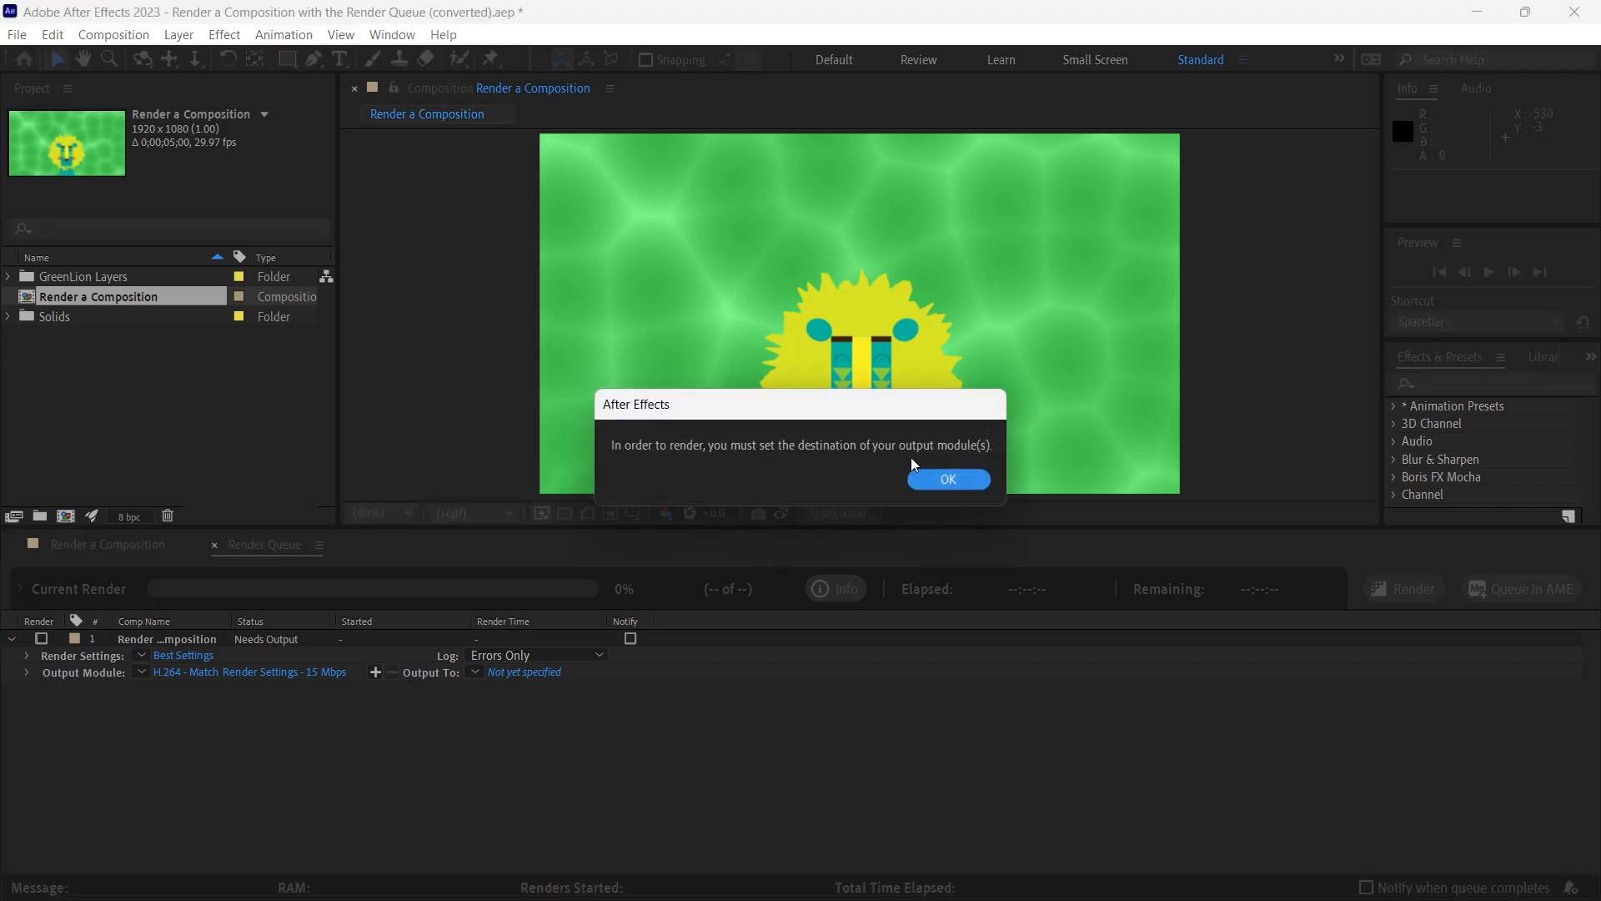
left_click(953, 482)
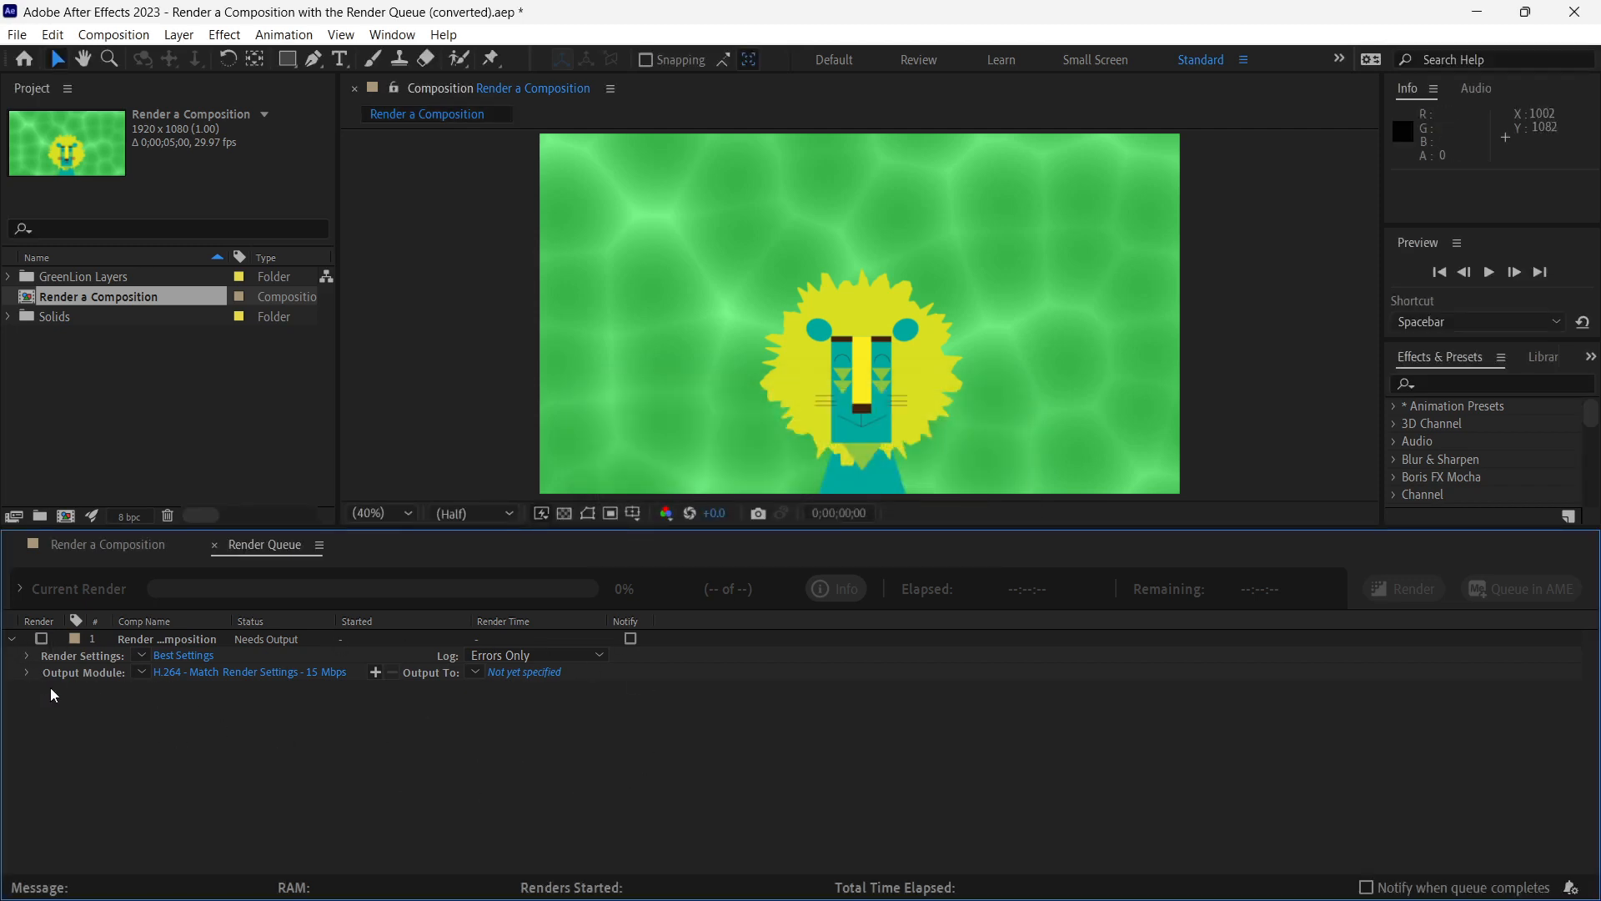
Examine the queued item's render settings summary and its detailed render settings options
left_click(27, 656)
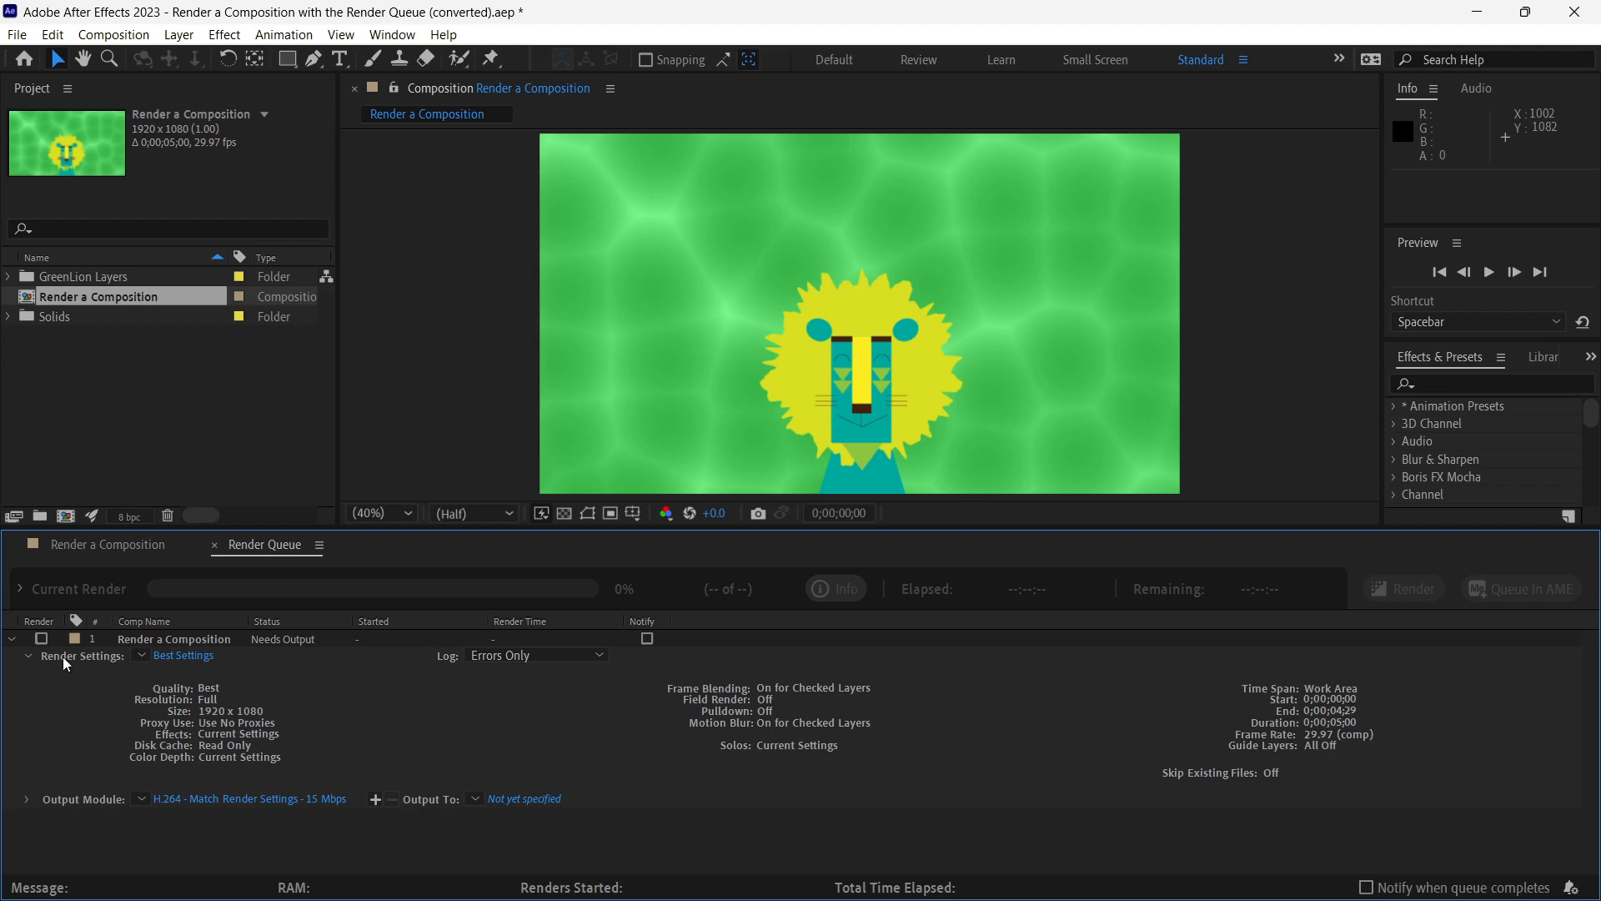
left_click(29, 656)
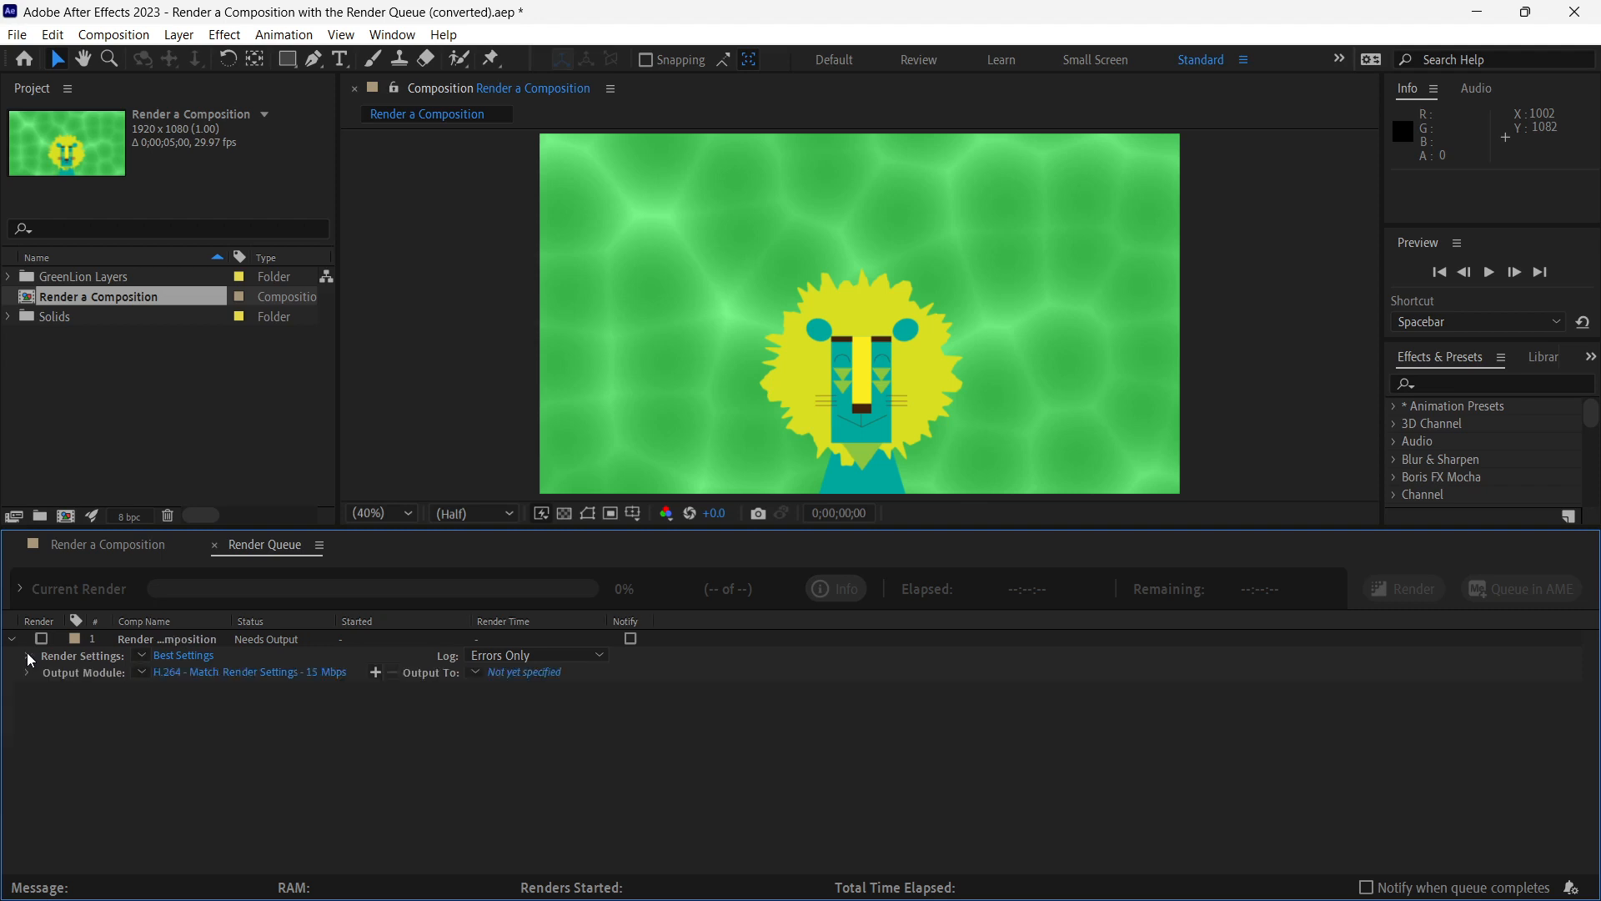
left_click(184, 655)
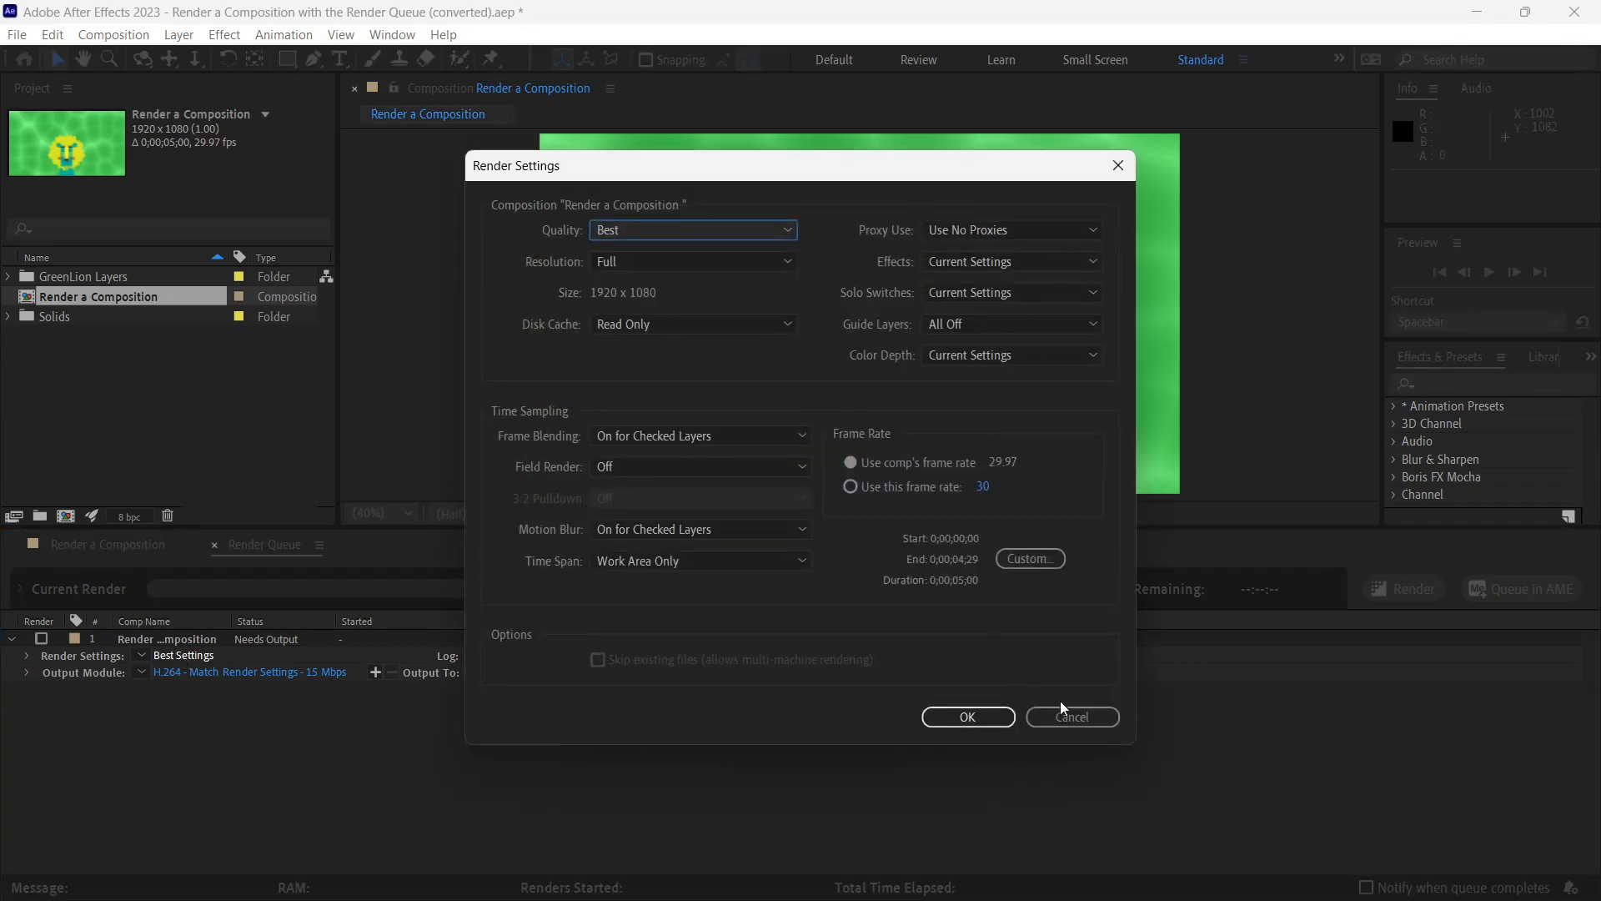
left_click(1070, 722)
Apply the Best Settings render template to the queued item, check the quality choices, and choose Full resolution
left_click(143, 657)
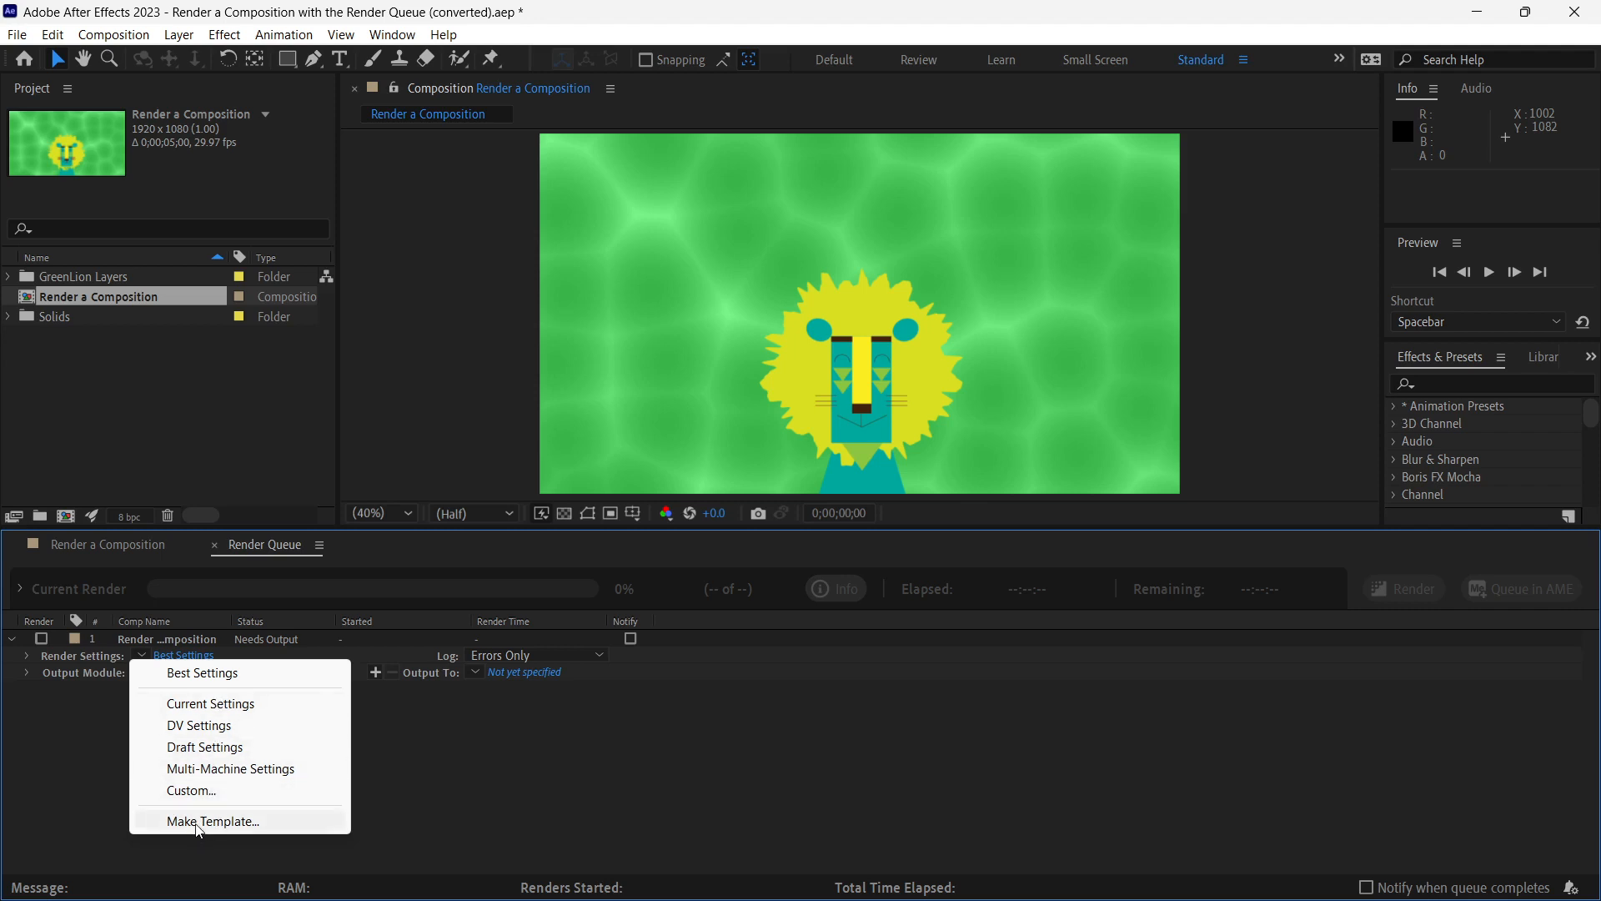
left_click(203, 675)
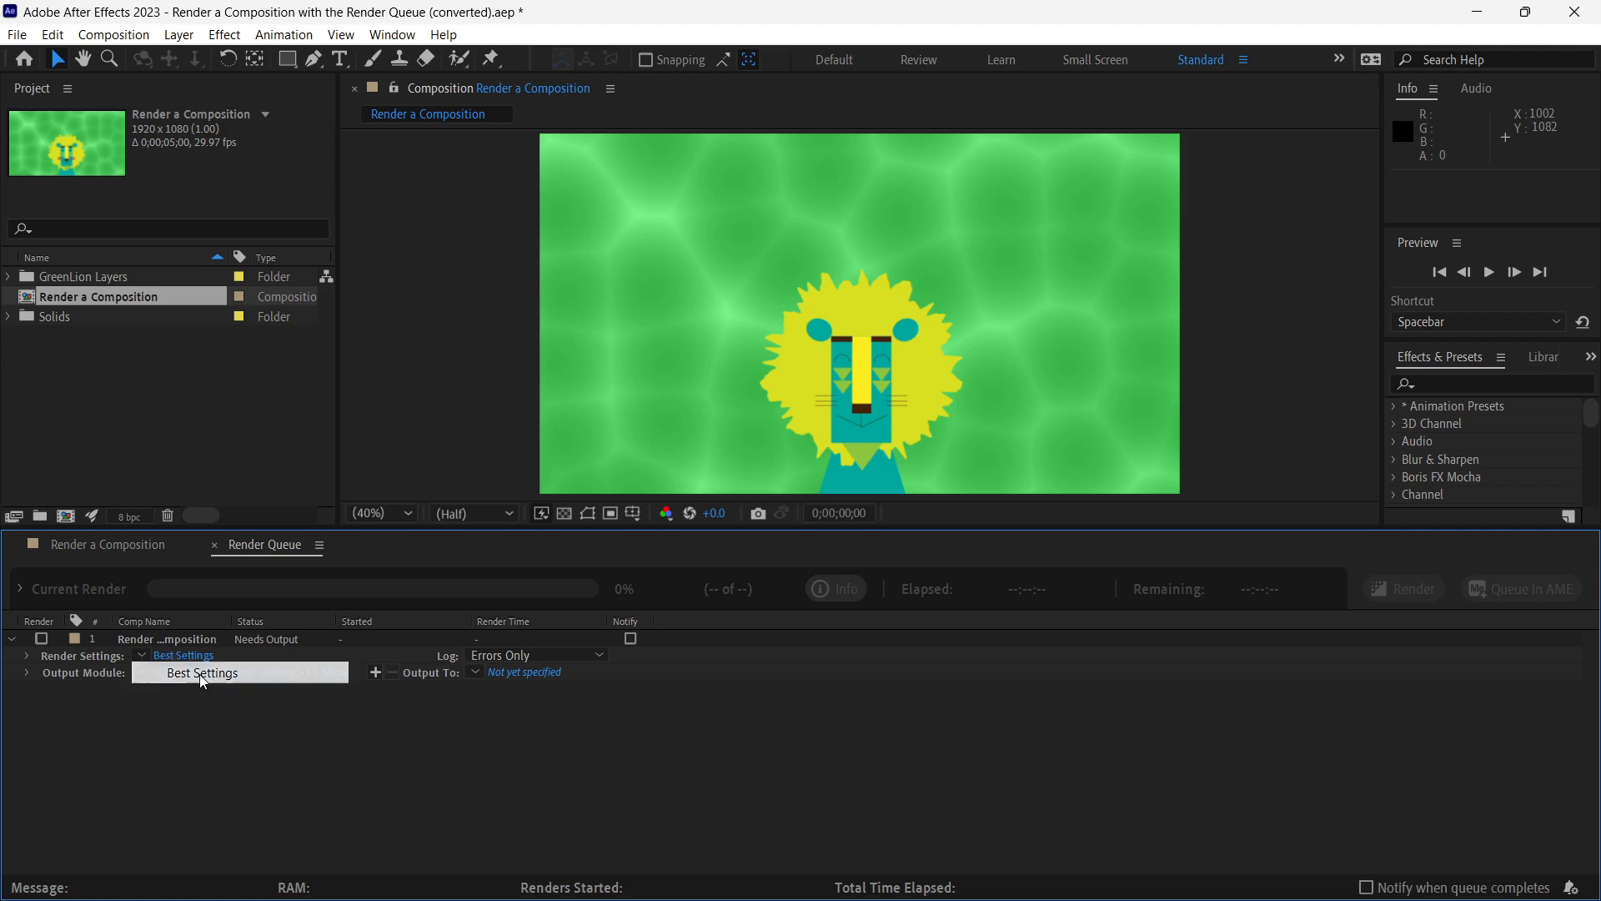
left_click(177, 655)
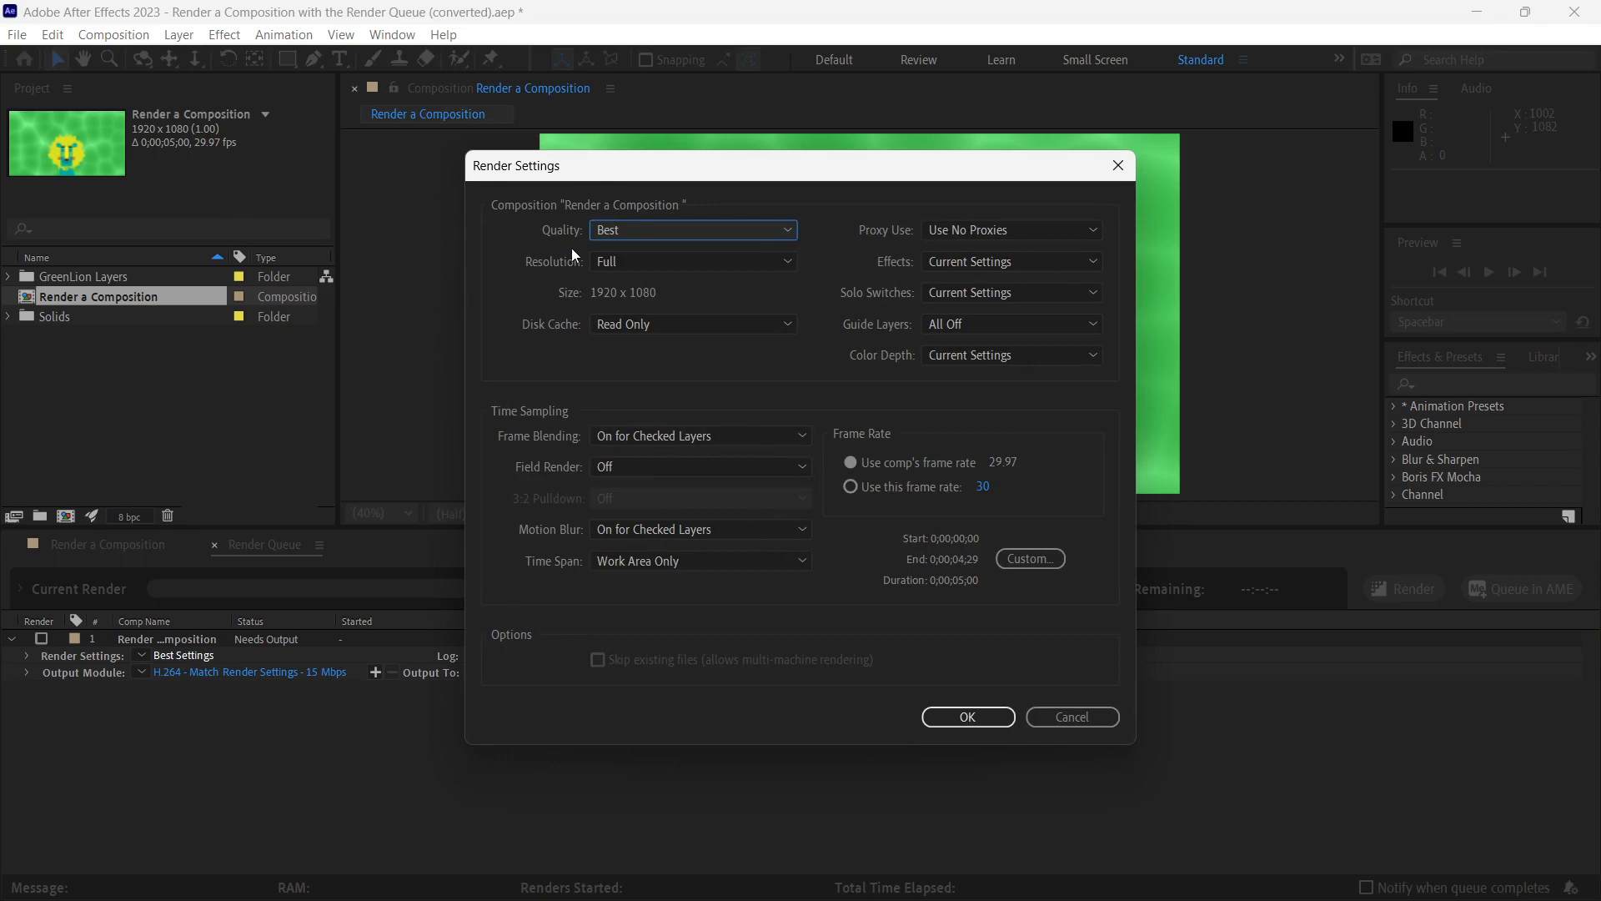
left_click(784, 228)
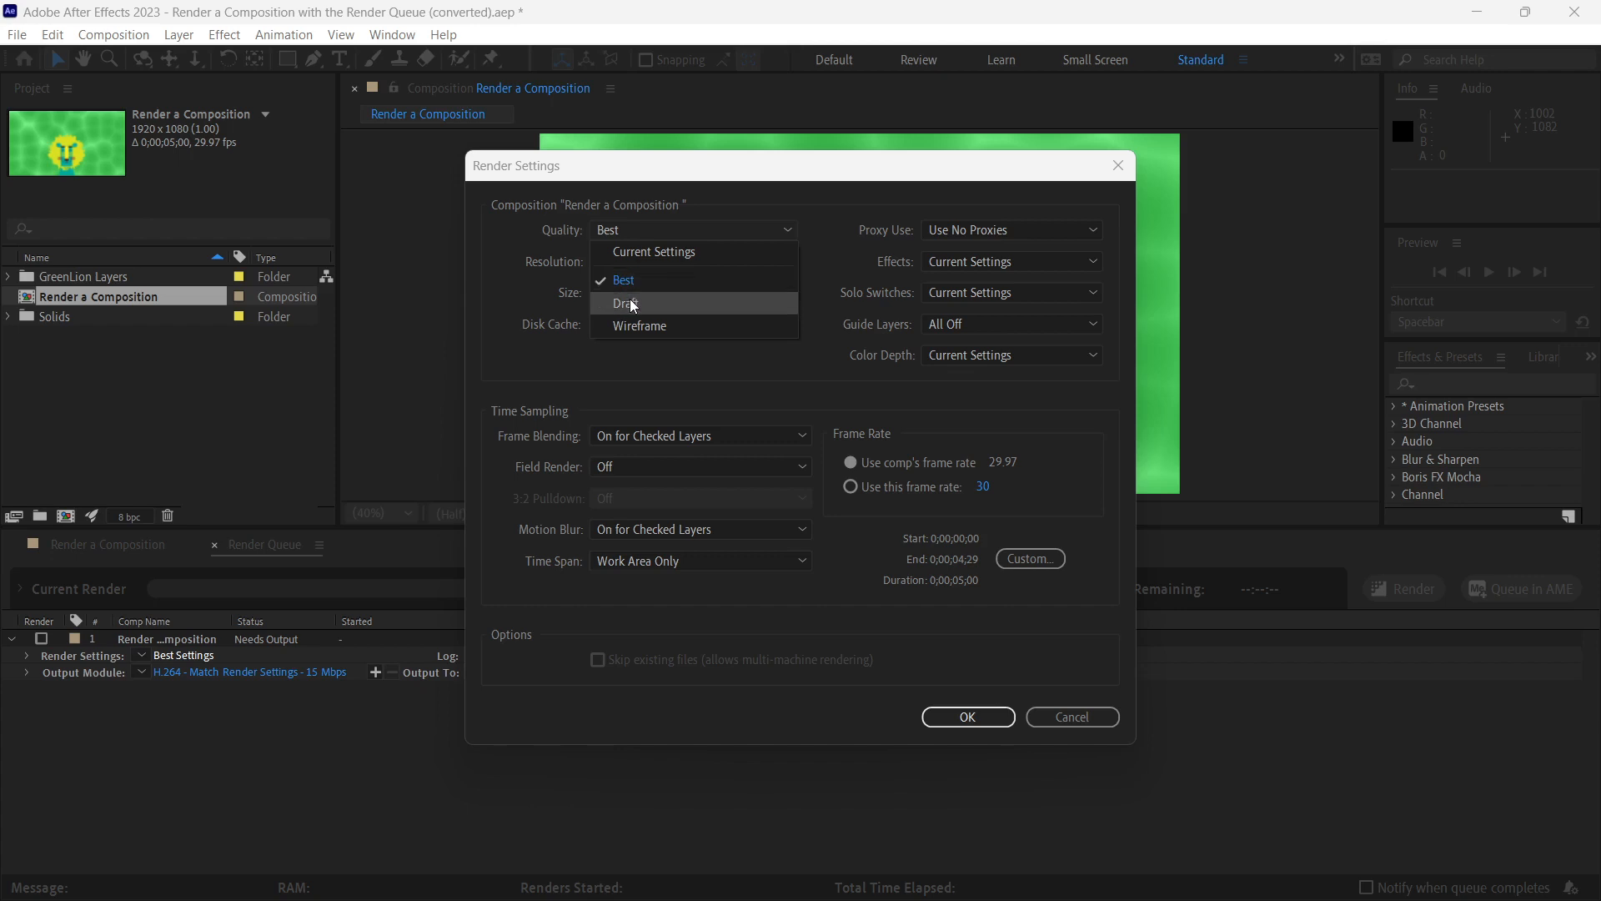
left_click(533, 287)
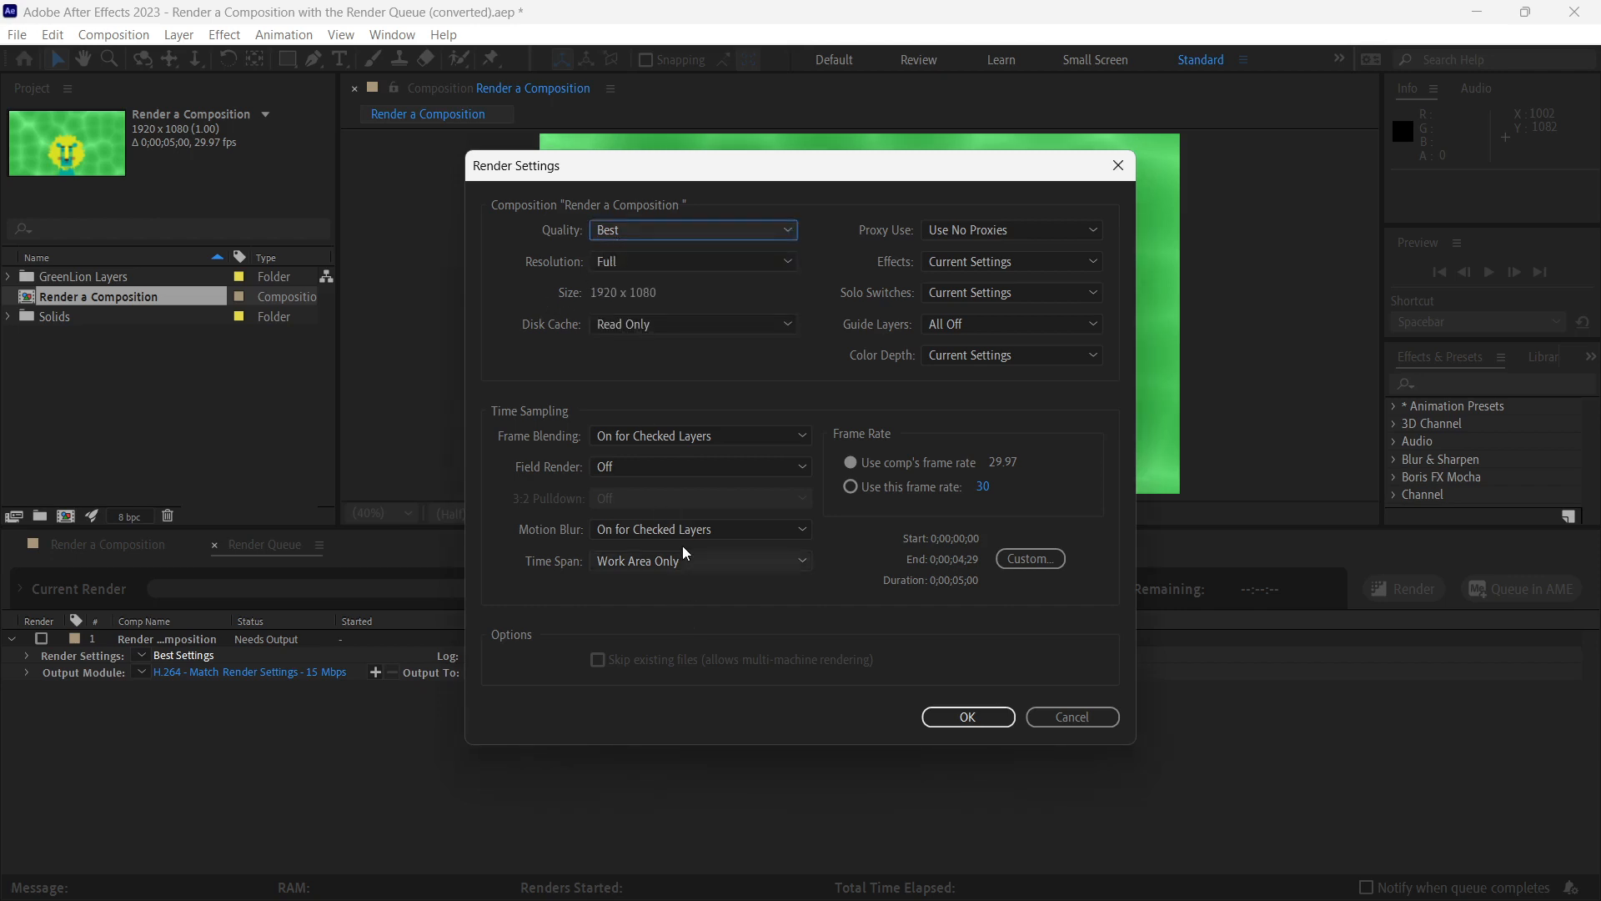
left_click(788, 262)
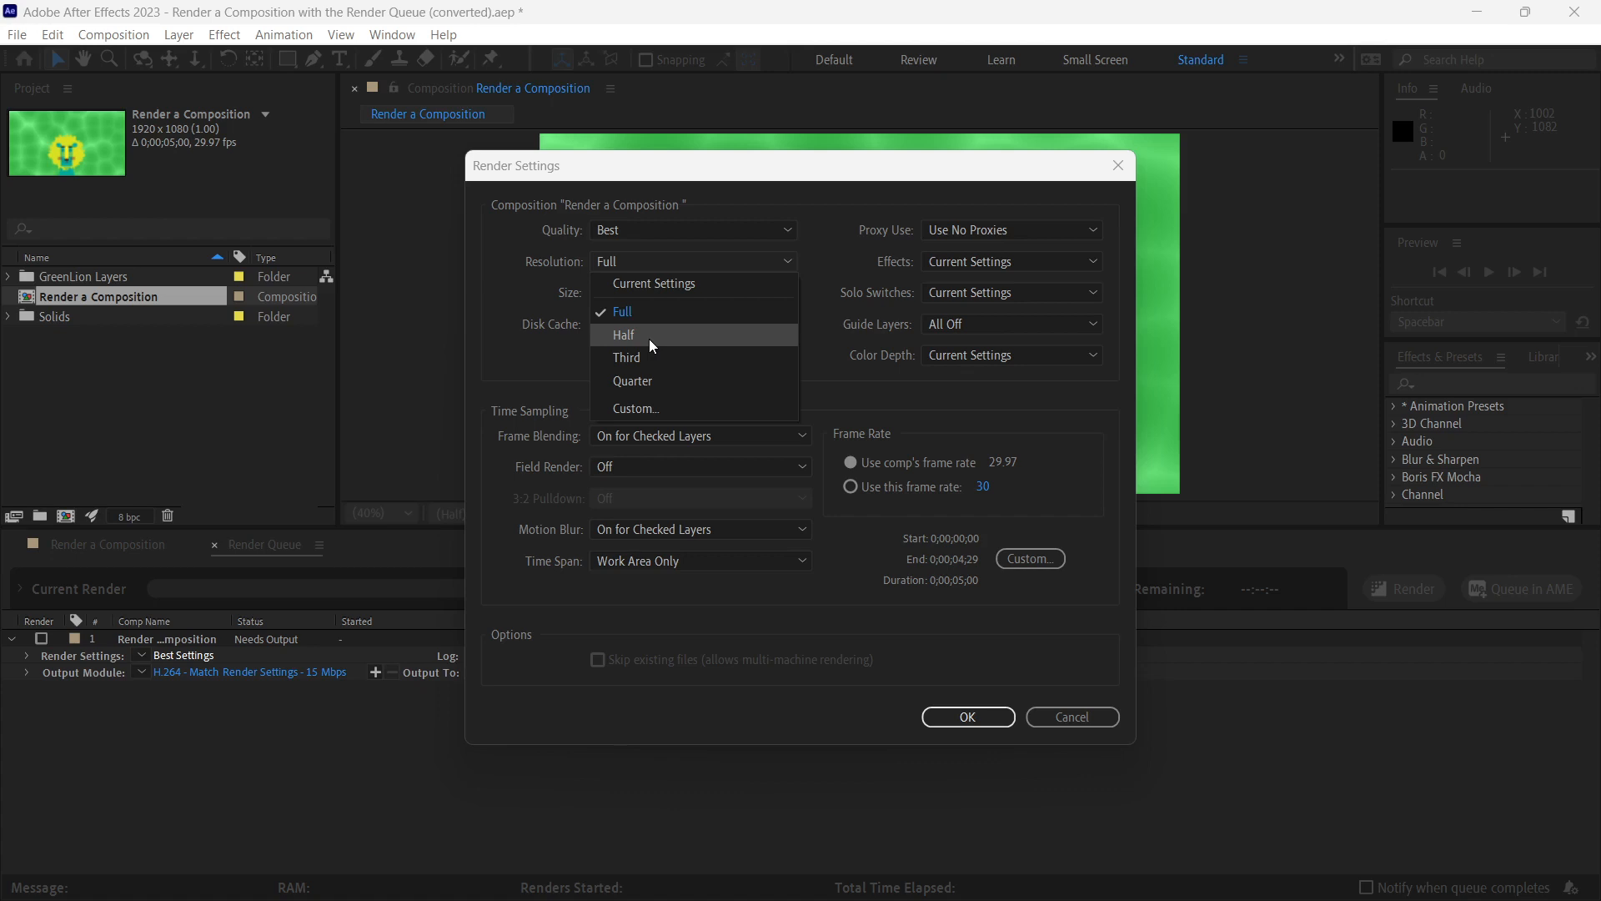
left_click(649, 315)
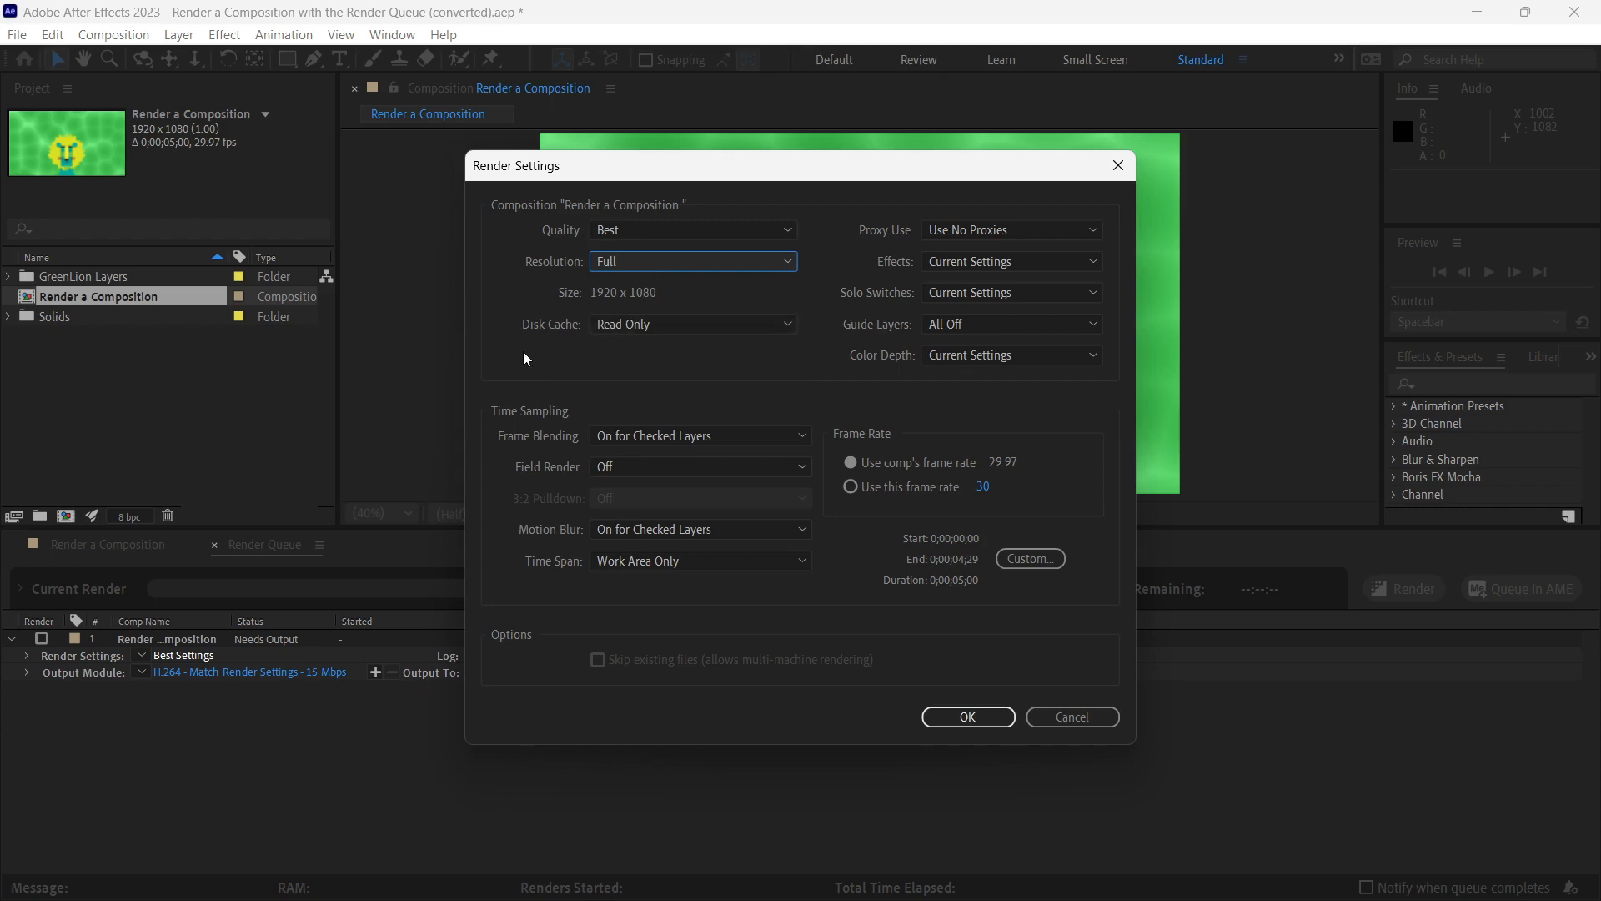
Check the disk cache and frame blending choices and accept the render settings
left_click(788, 327)
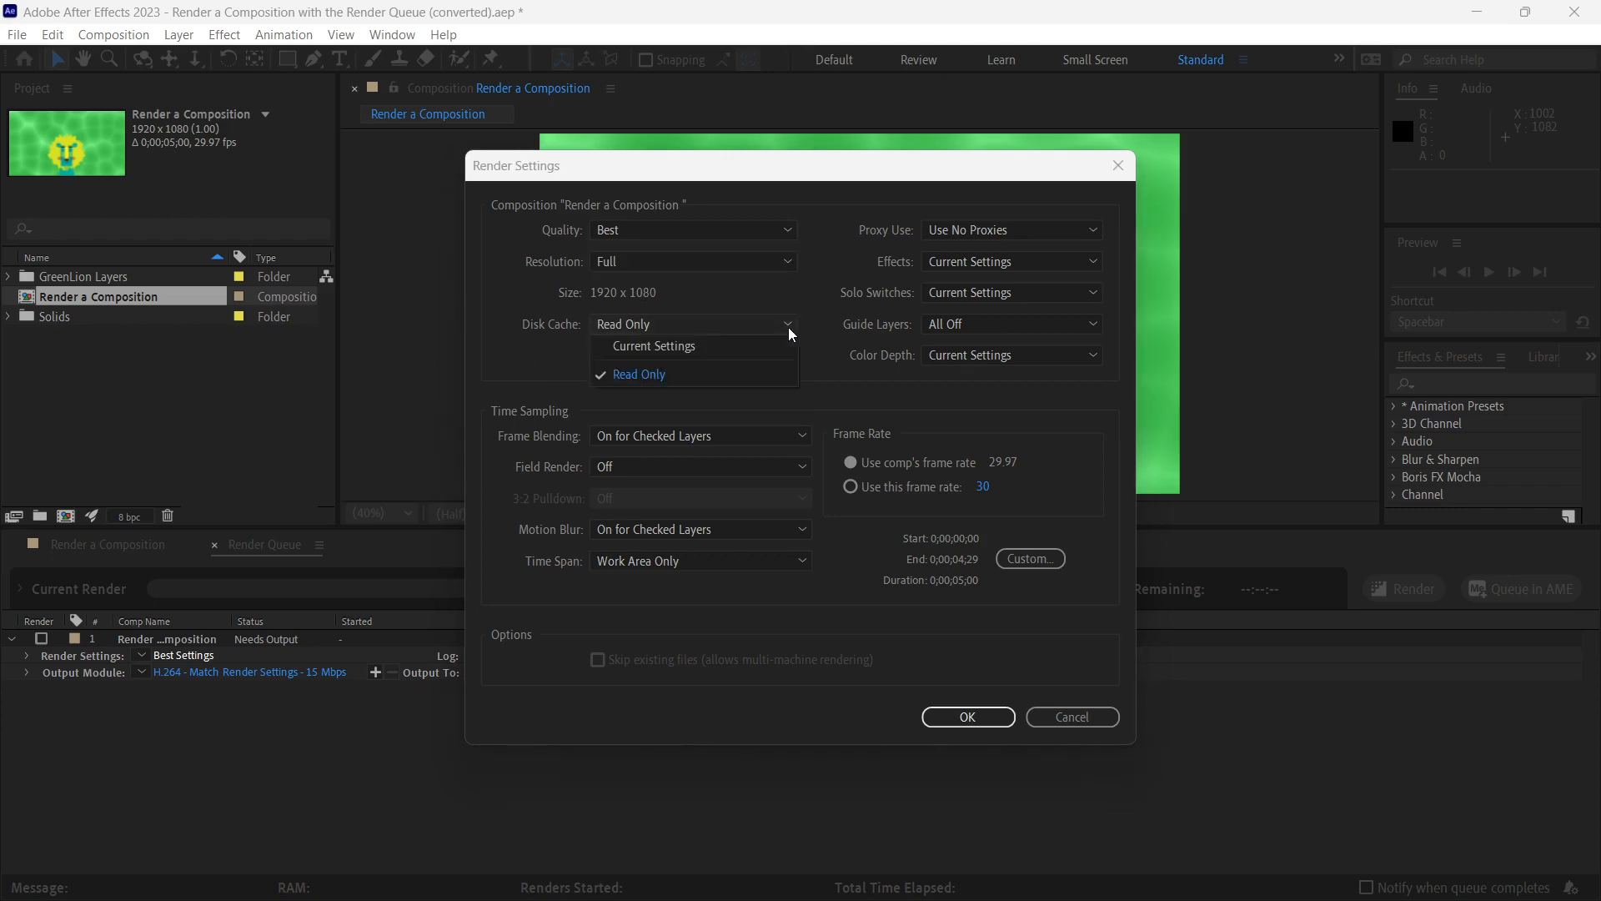
left_click(531, 343)
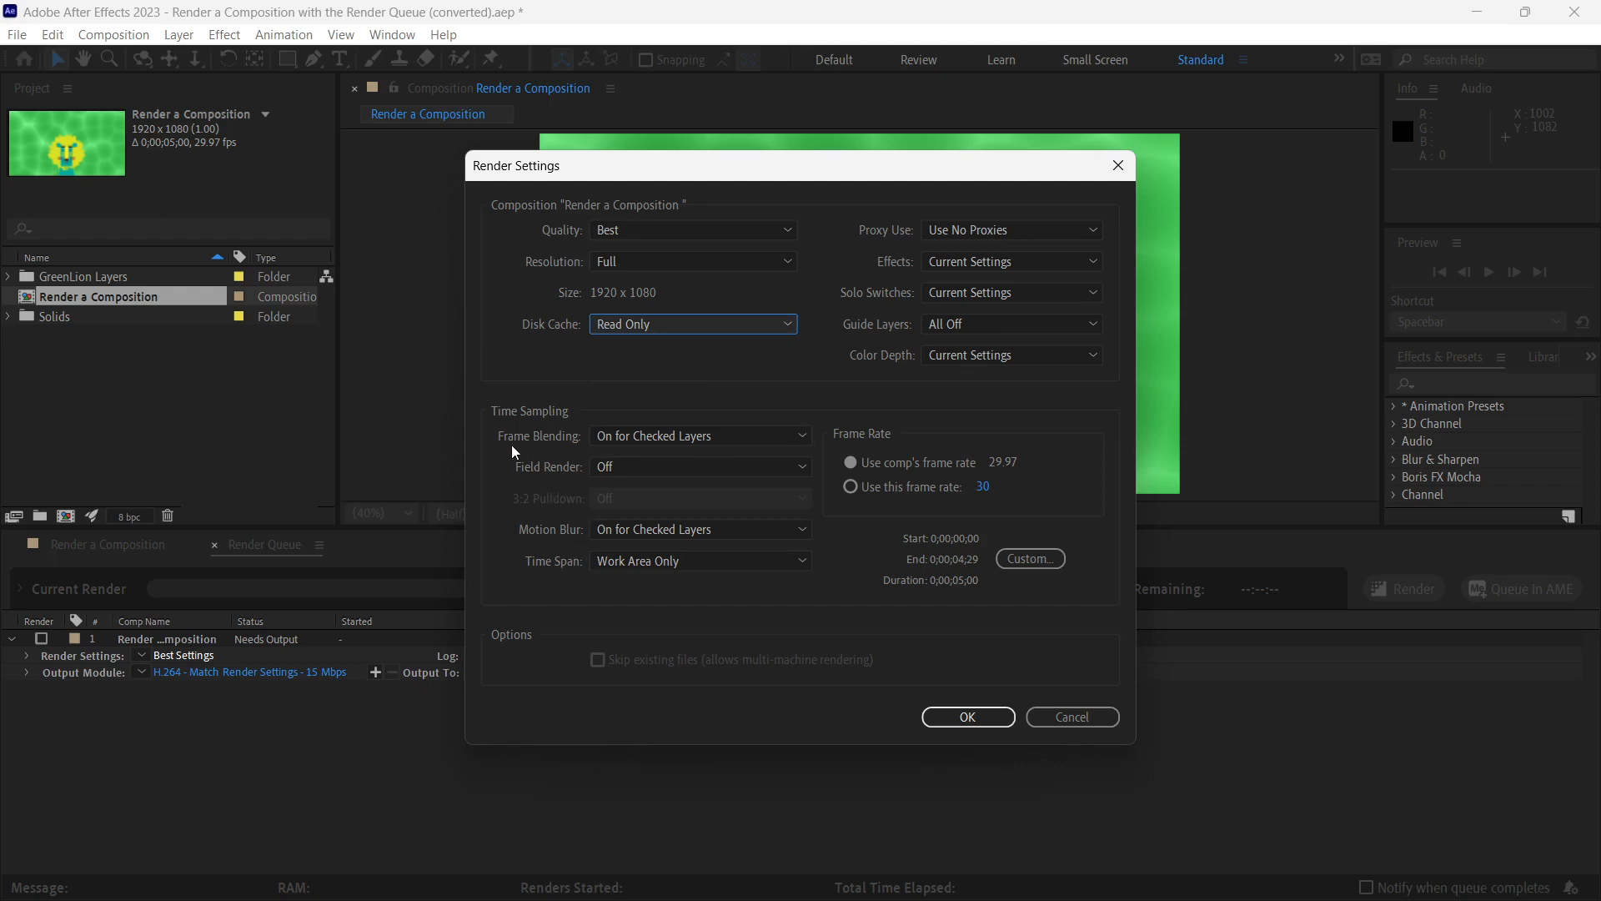
left_click(808, 437)
left_click(808, 437)
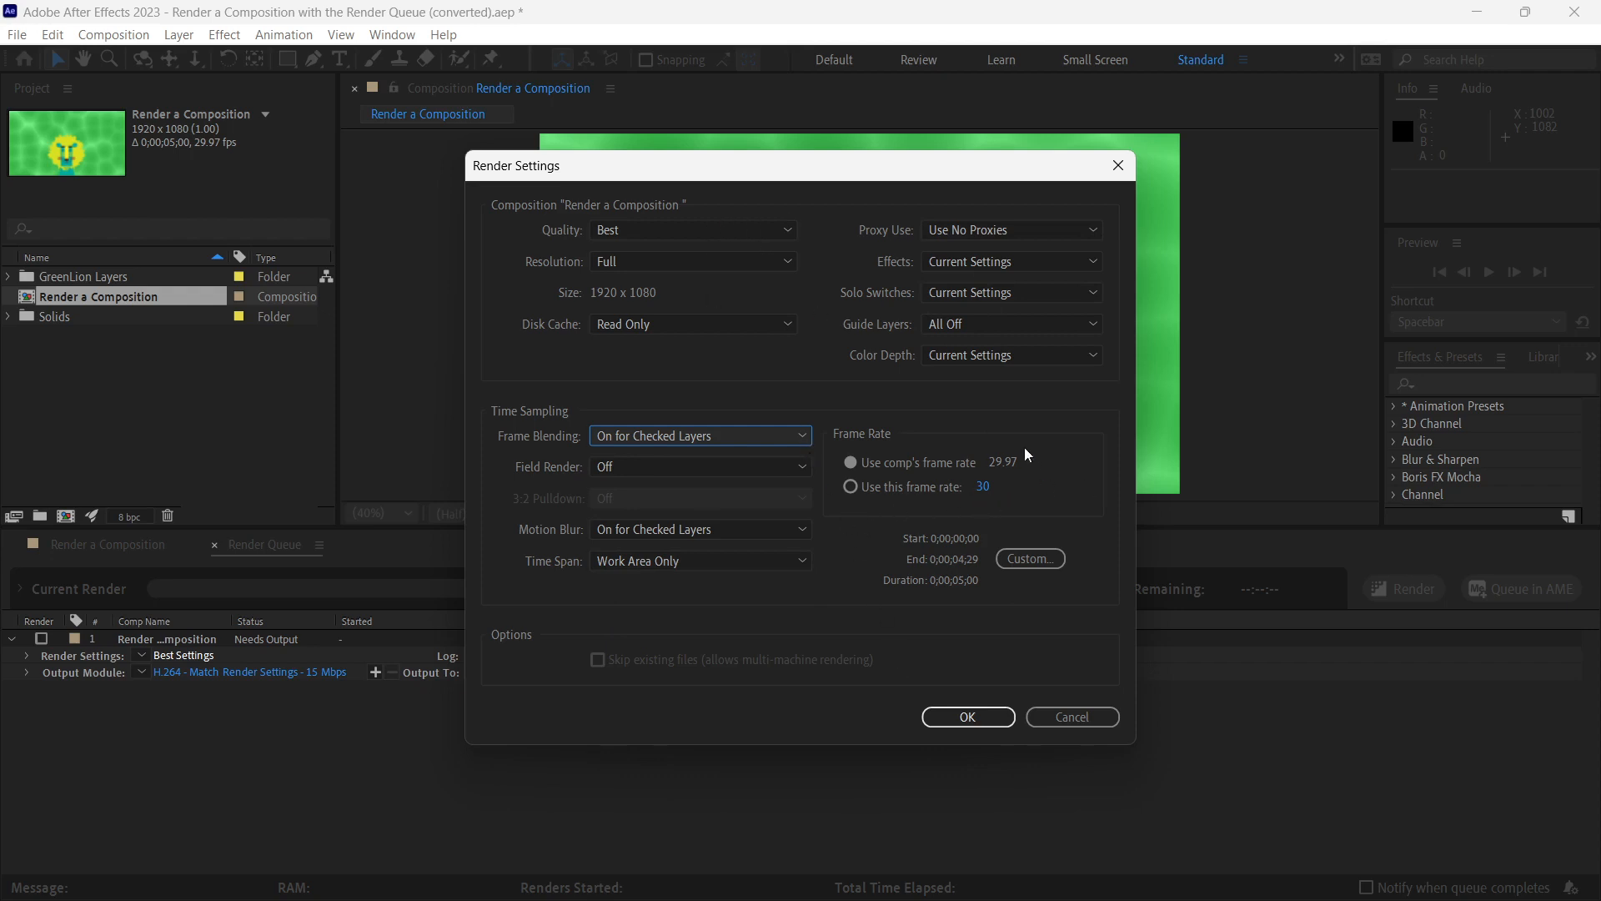
left_click(973, 716)
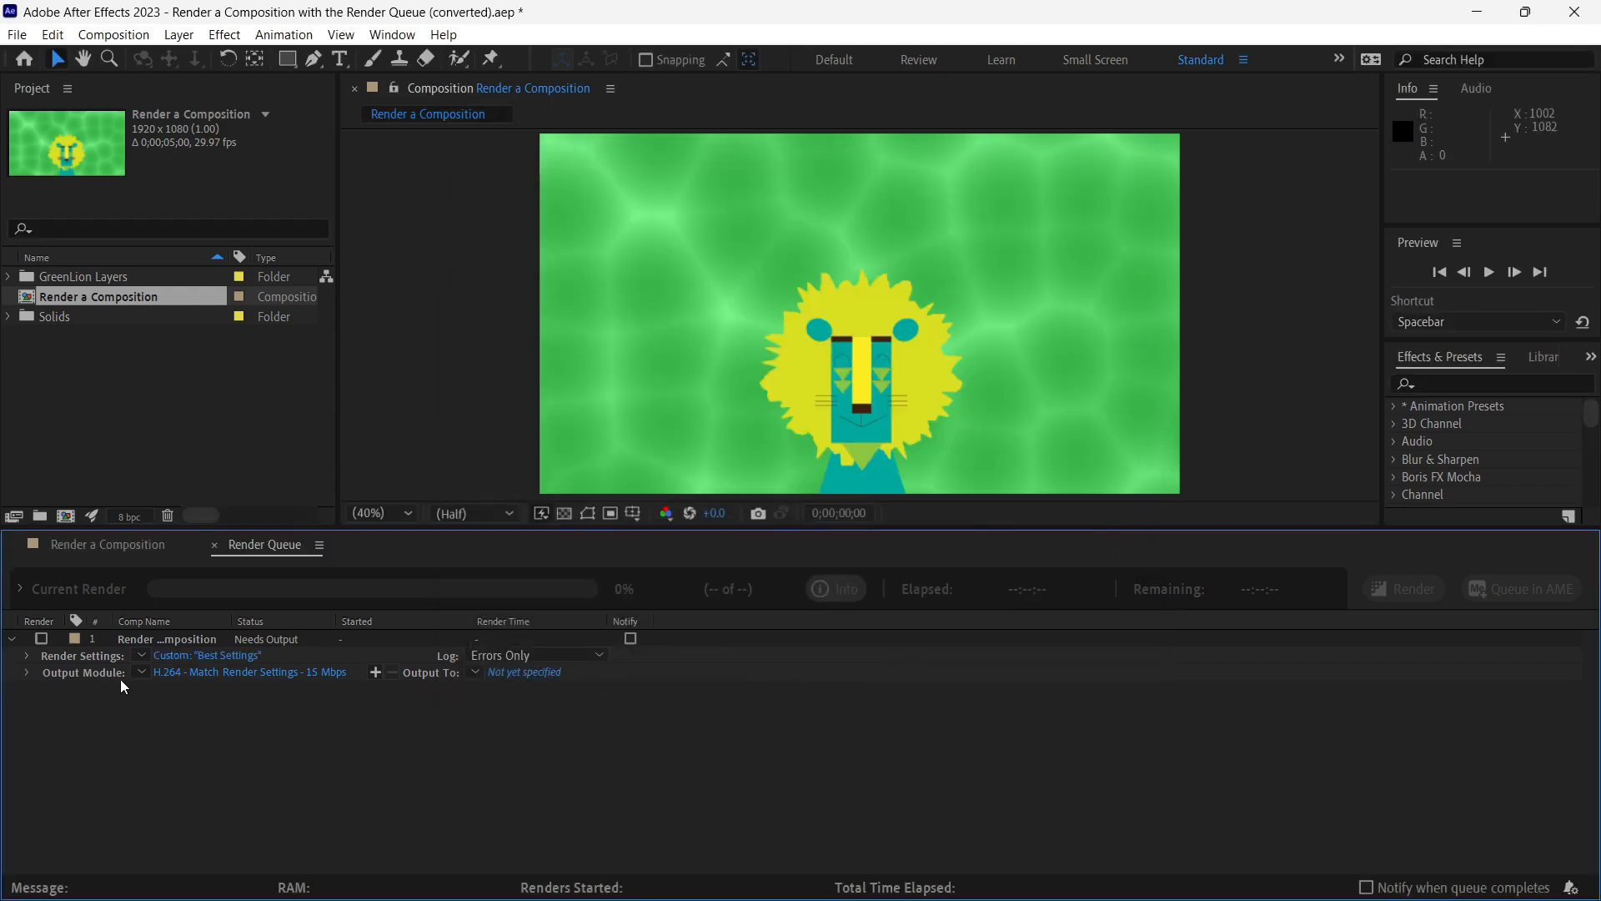
Check the queued item's output module templates, format and channel choices, and accept the output module settings with H.264 format and RGB channels
left_click(142, 672)
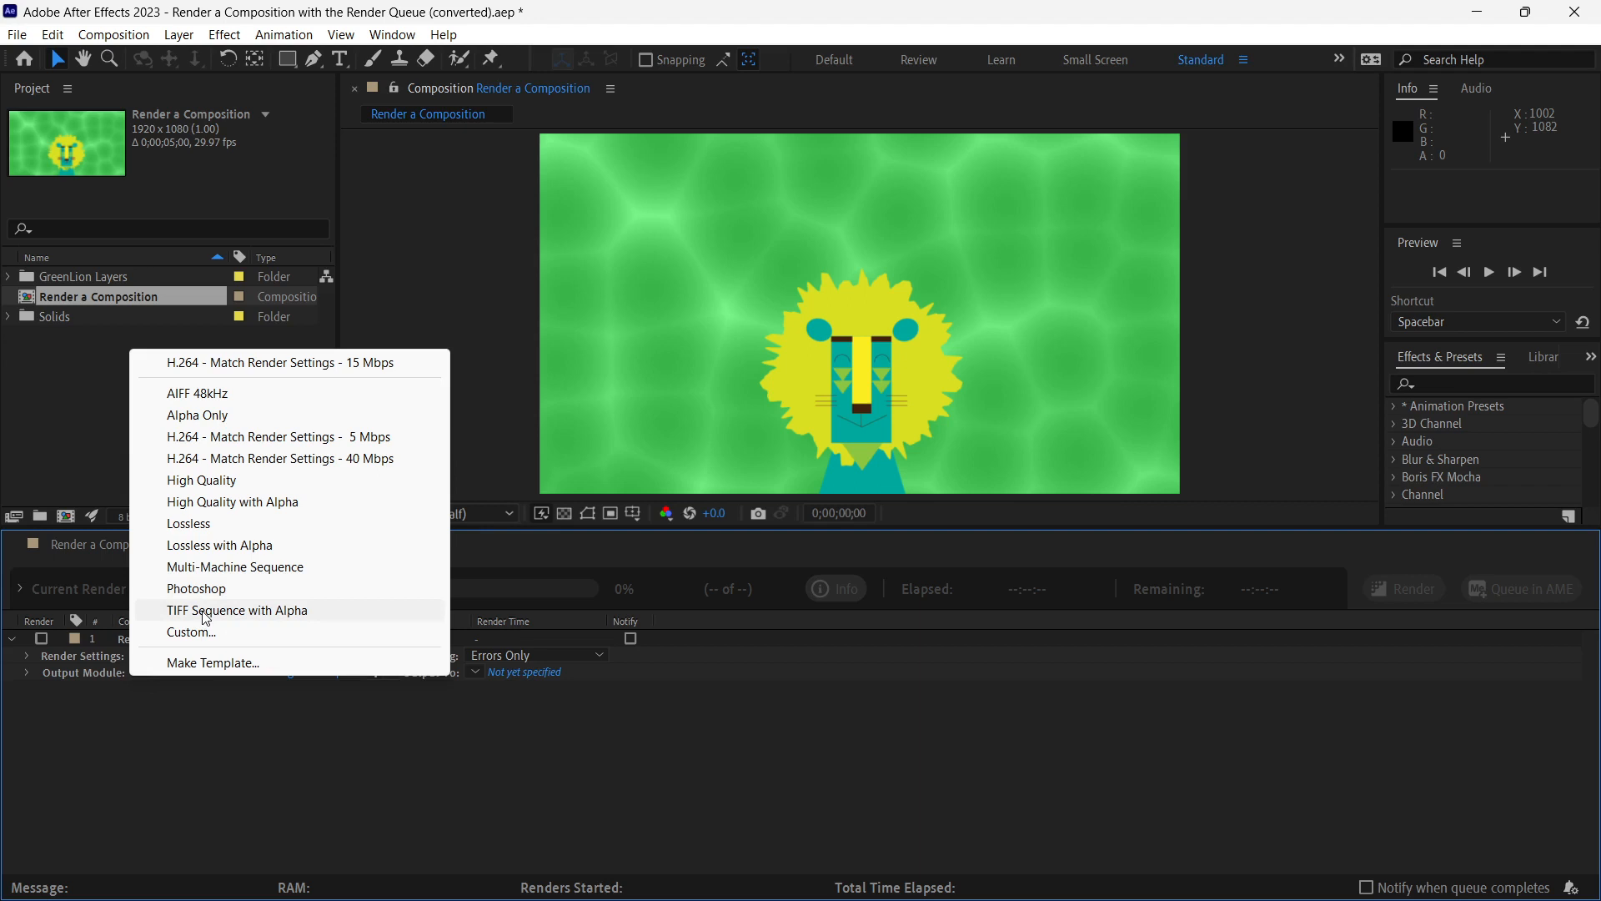
left_click(219, 804)
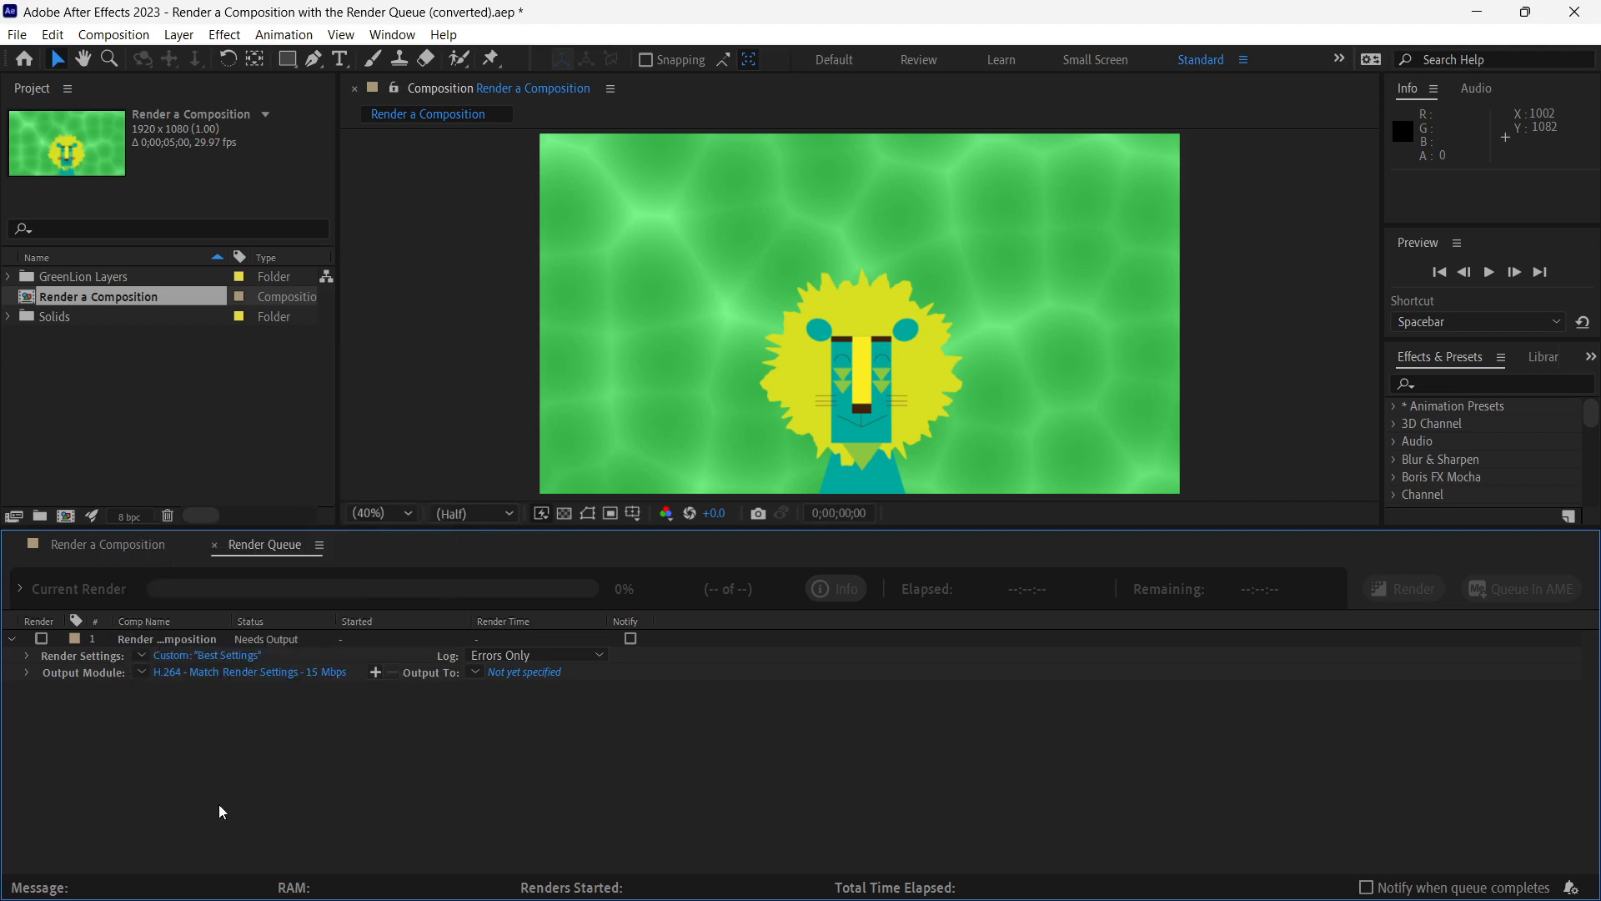
left_click(223, 672)
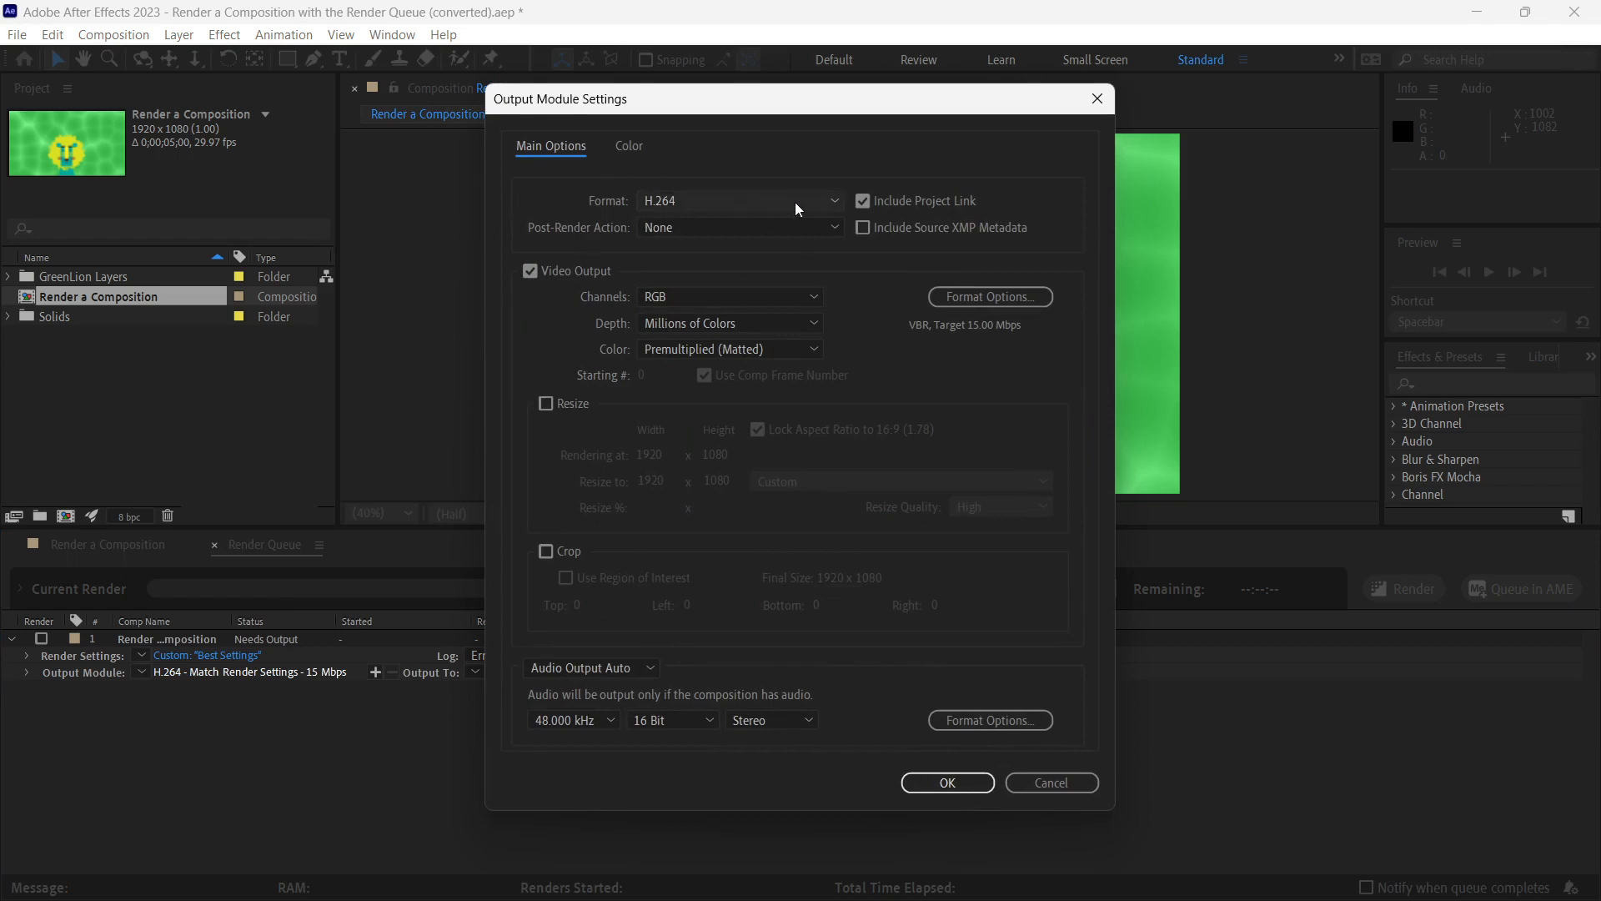
left_click(834, 202)
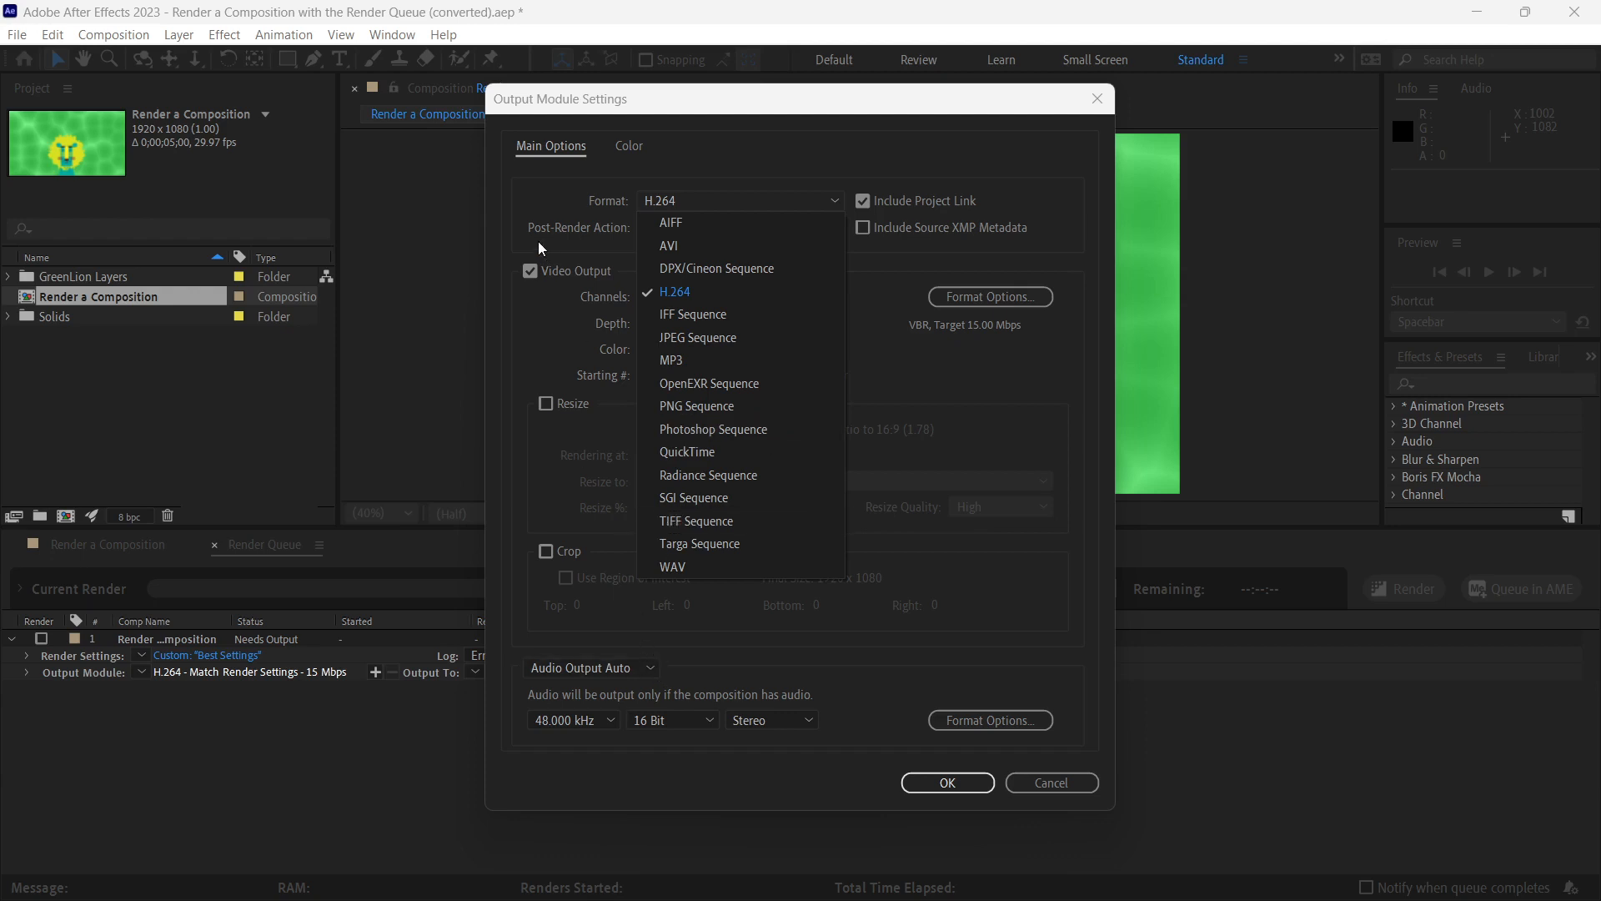
left_click(518, 318)
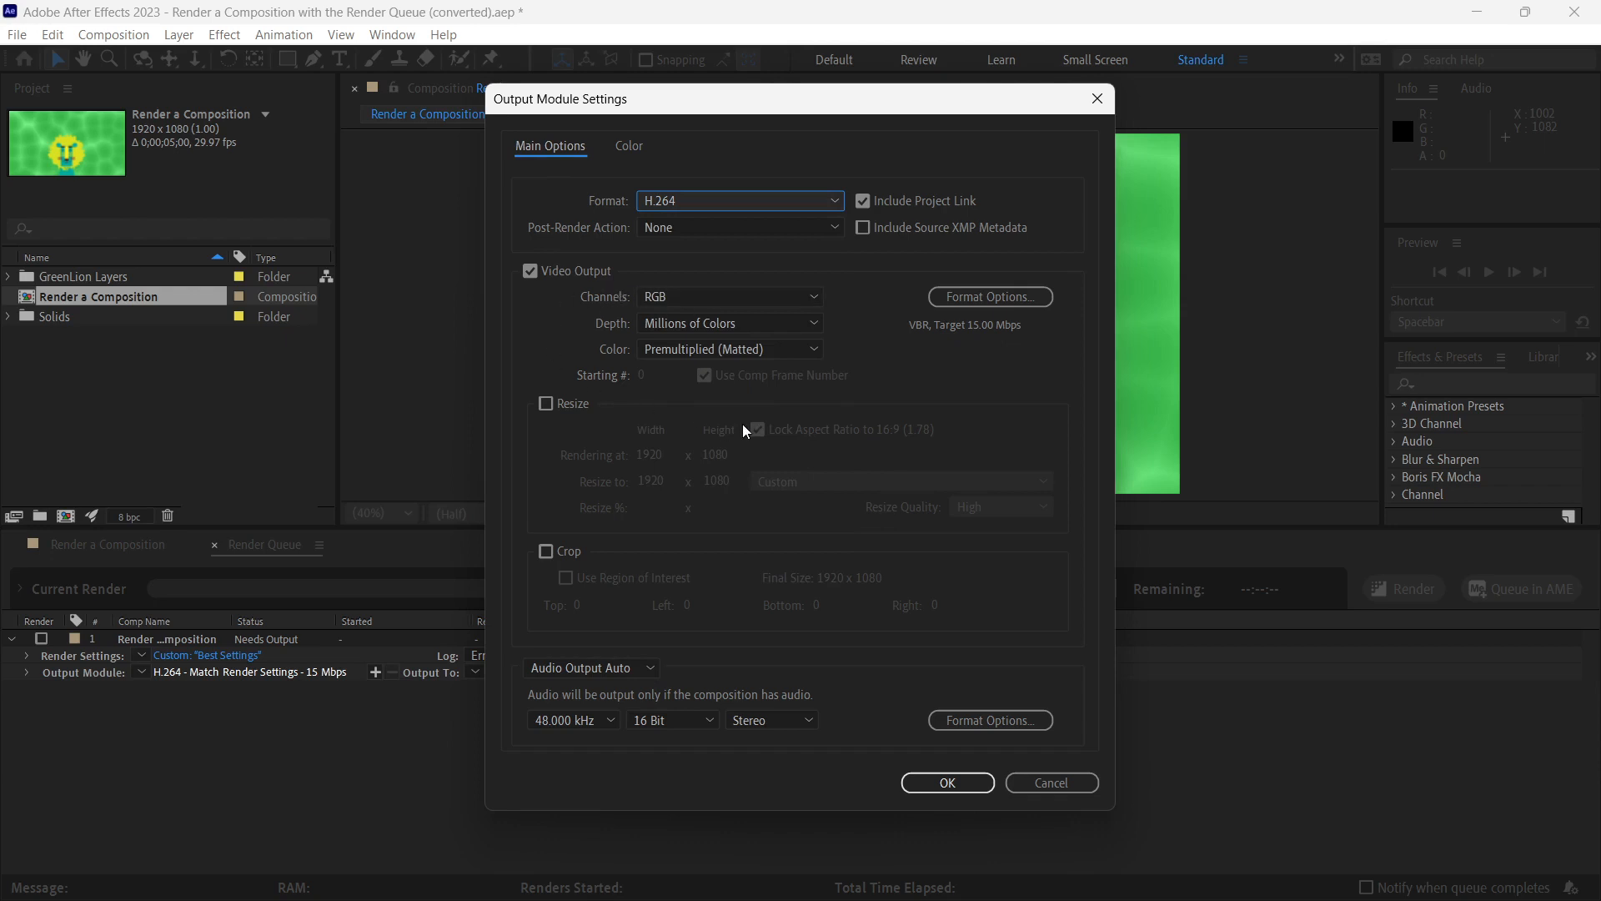
left_click(724, 298)
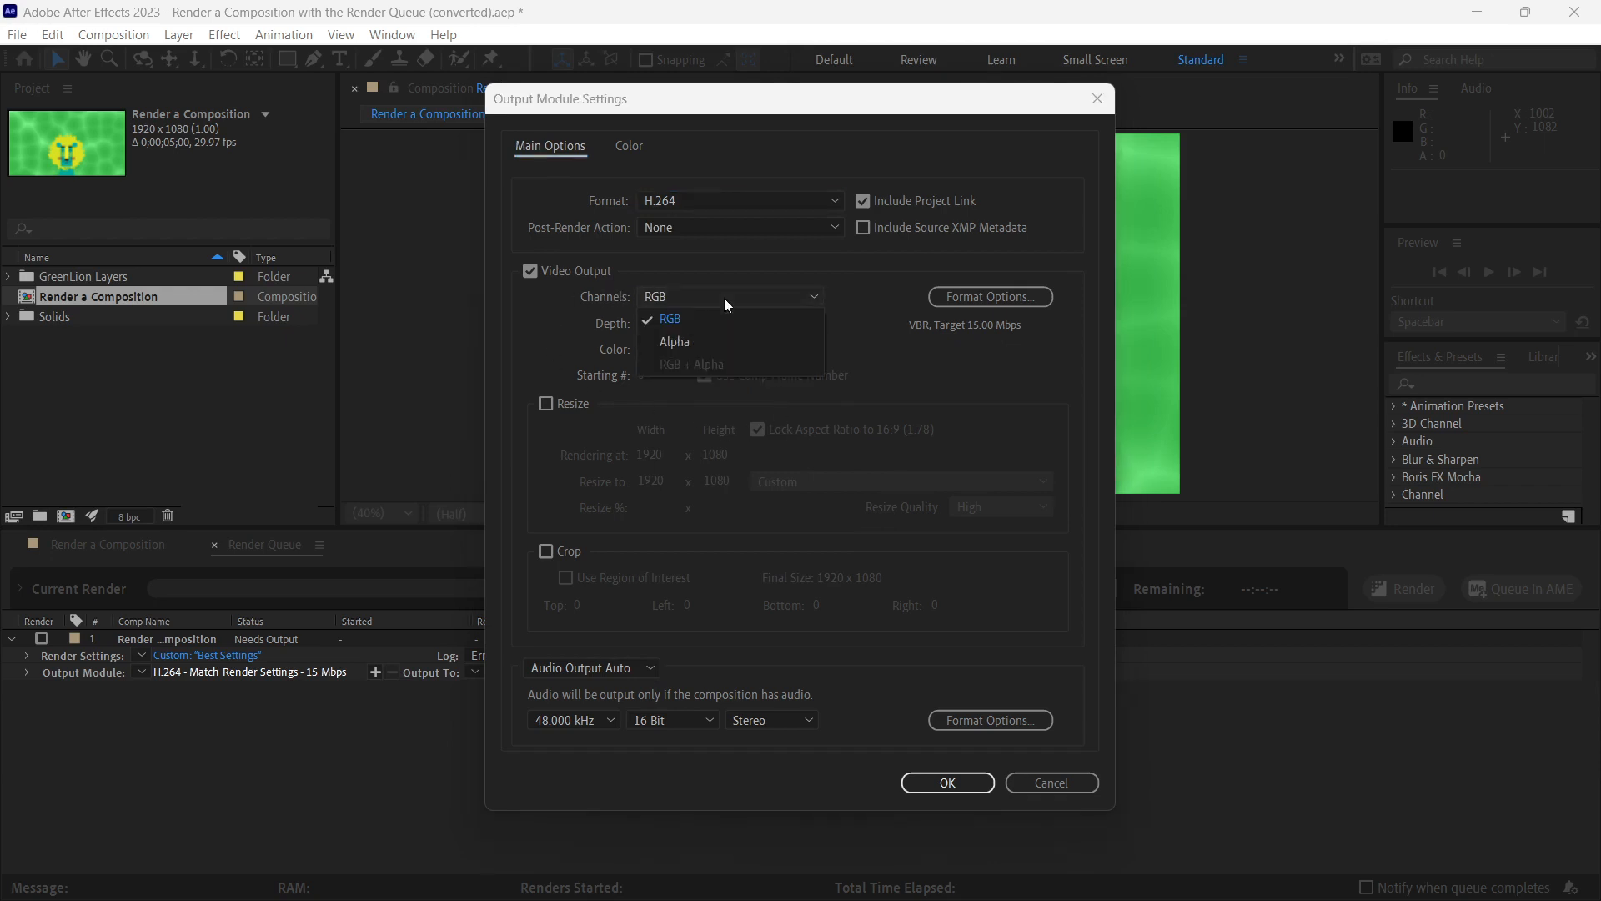
left_click(724, 298)
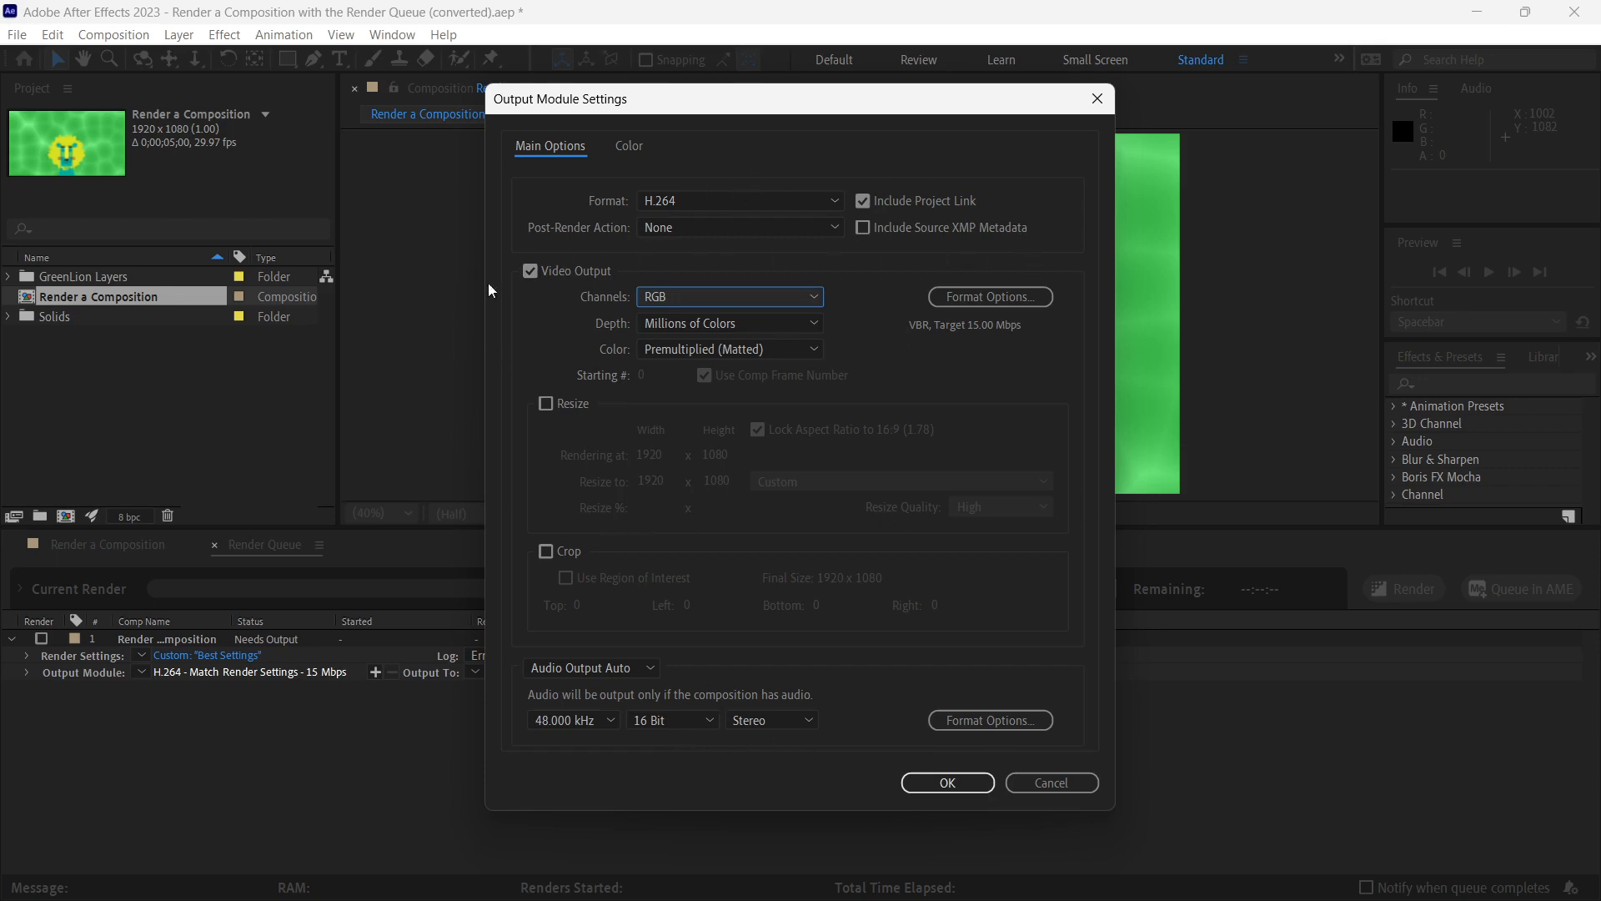
left_click(949, 784)
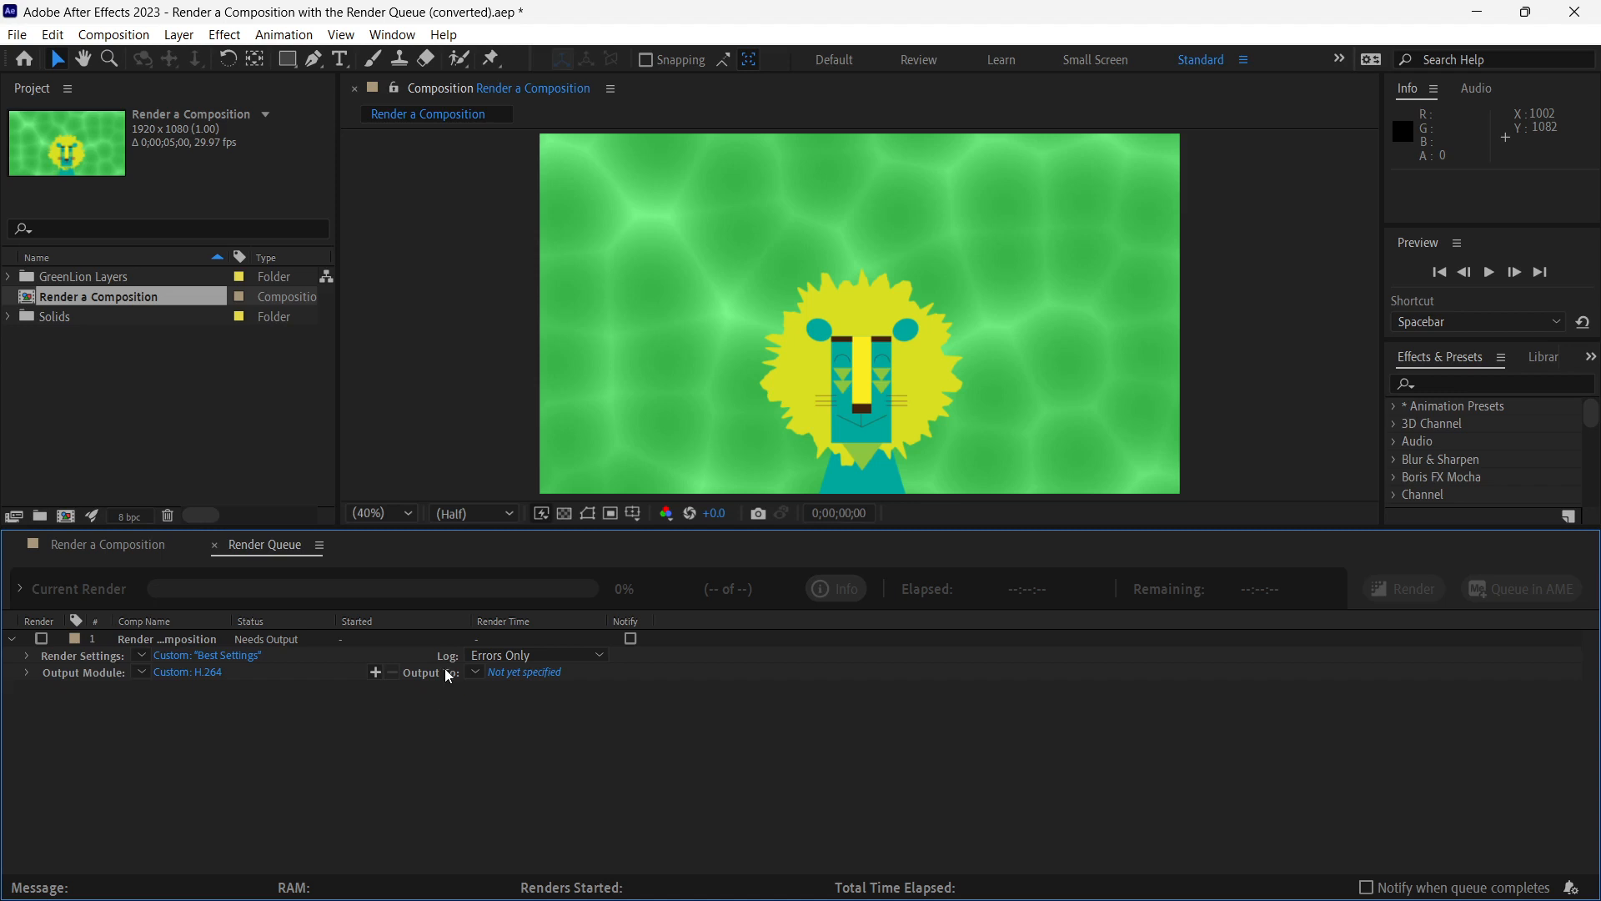
left_click(477, 672)
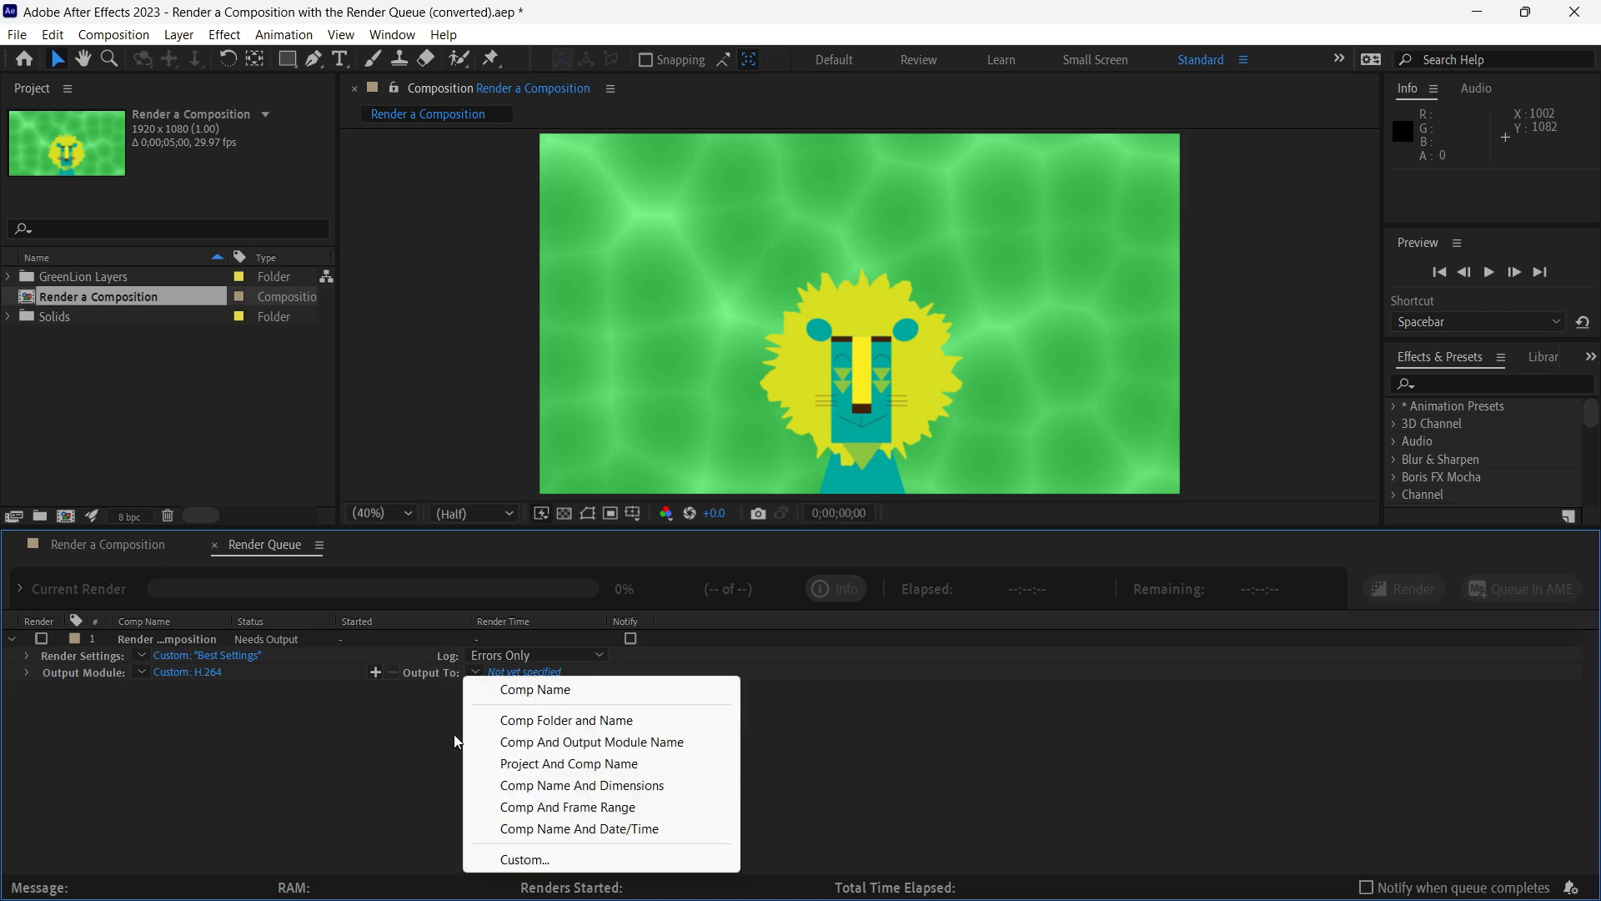
left_click(563, 691)
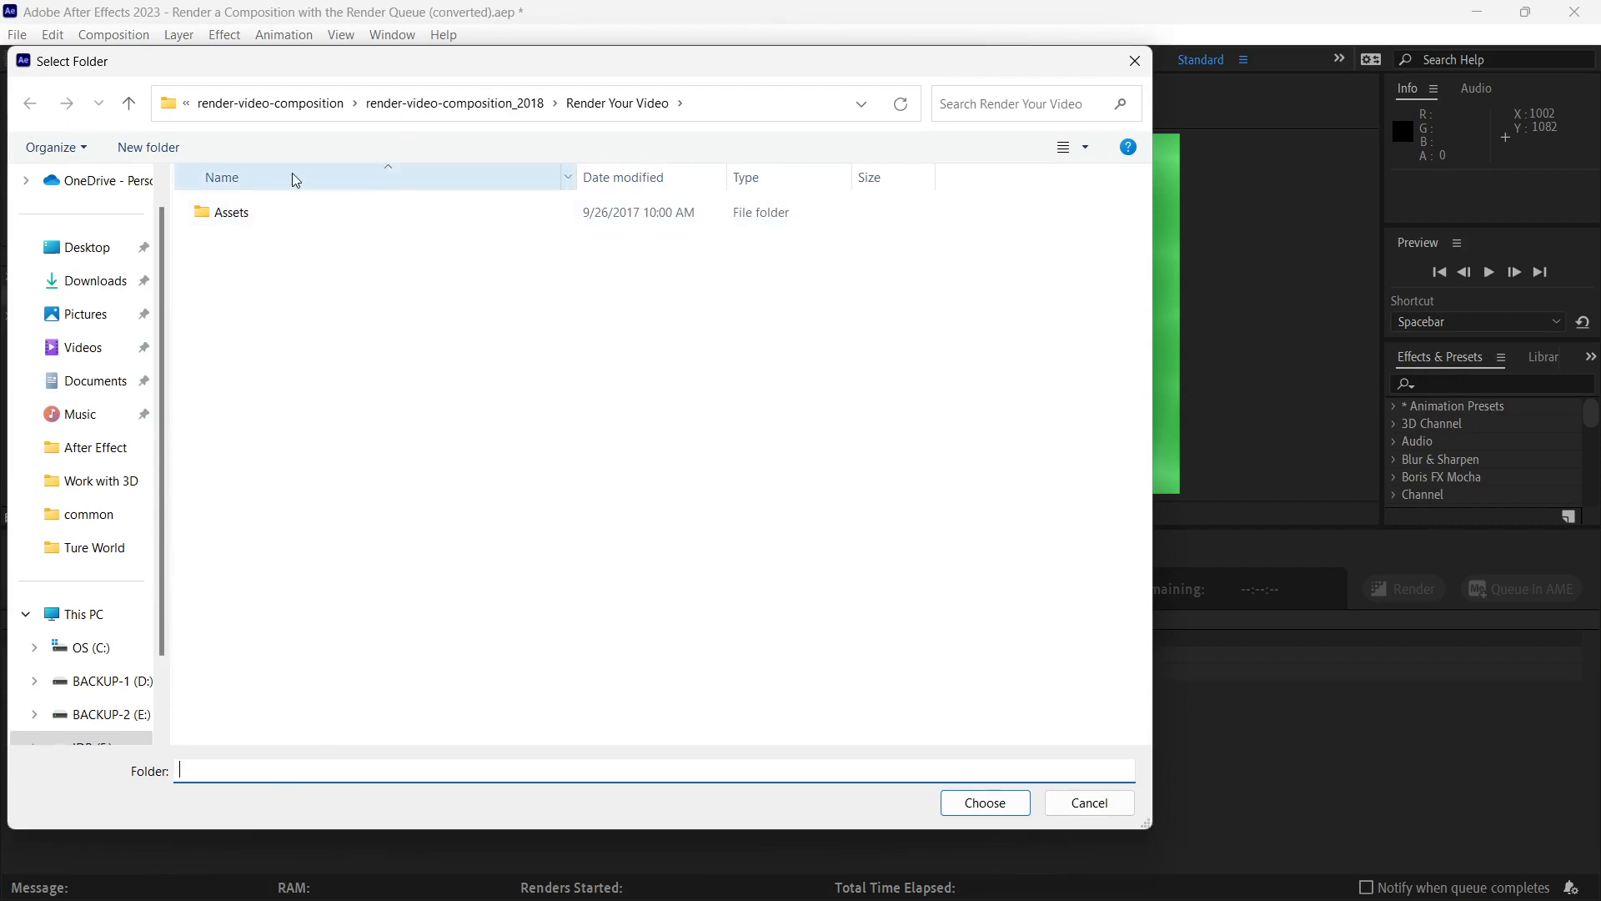
left_click(1077, 802)
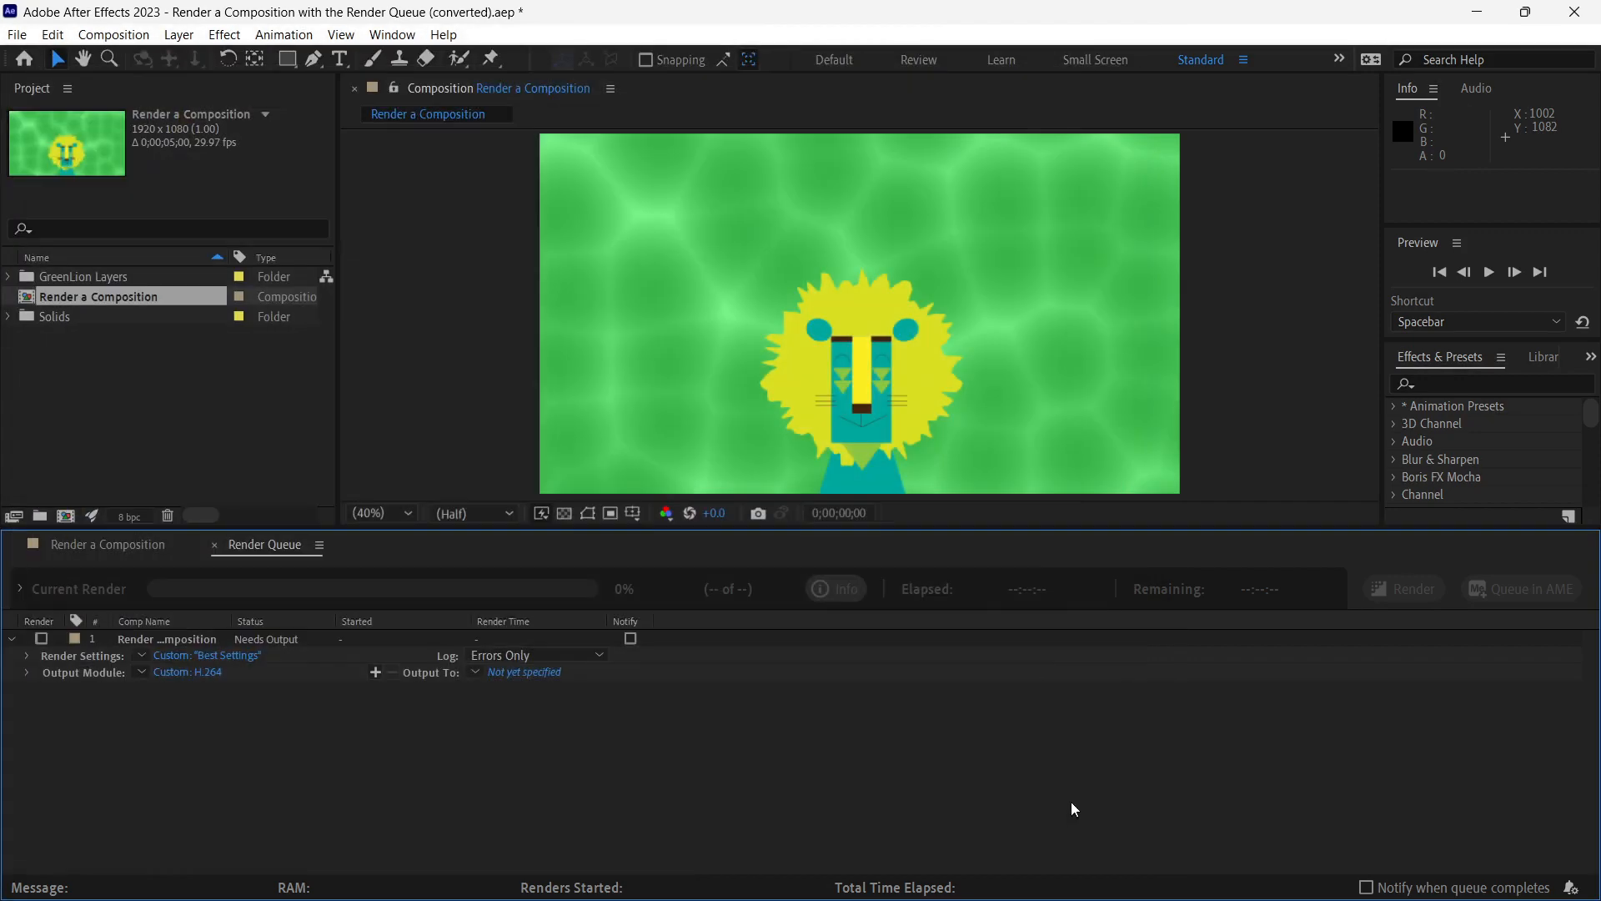
Set the output file to Render a Composition .mp4 in the Render Your Video folder as H.264, and render the queue
left_click(511, 677)
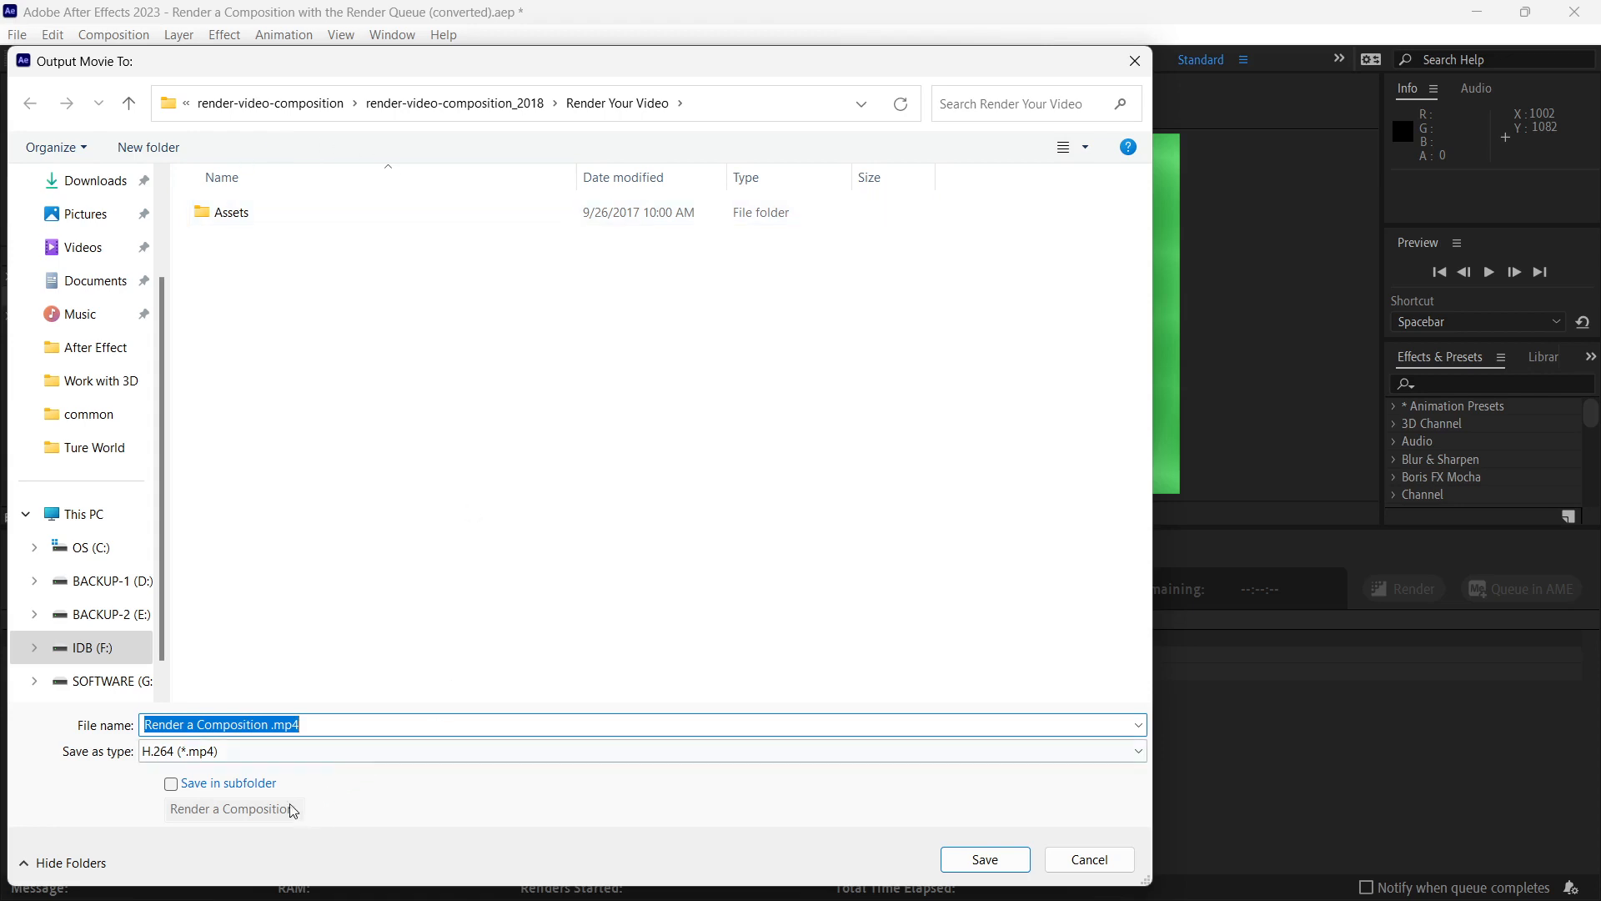
left_click(228, 752)
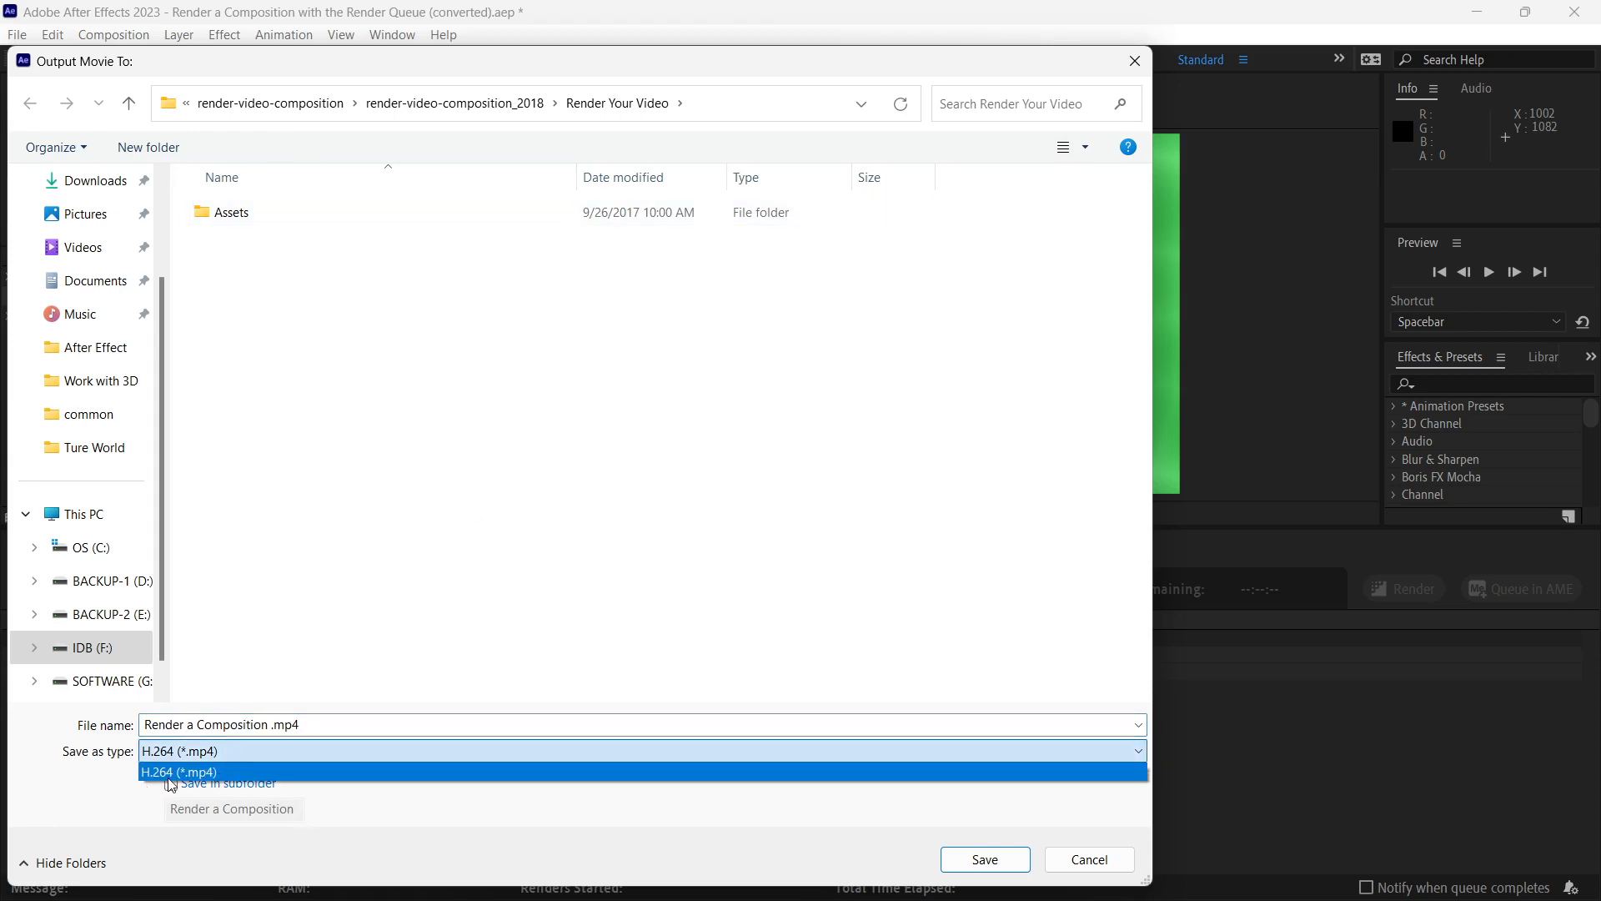
left_click(247, 766)
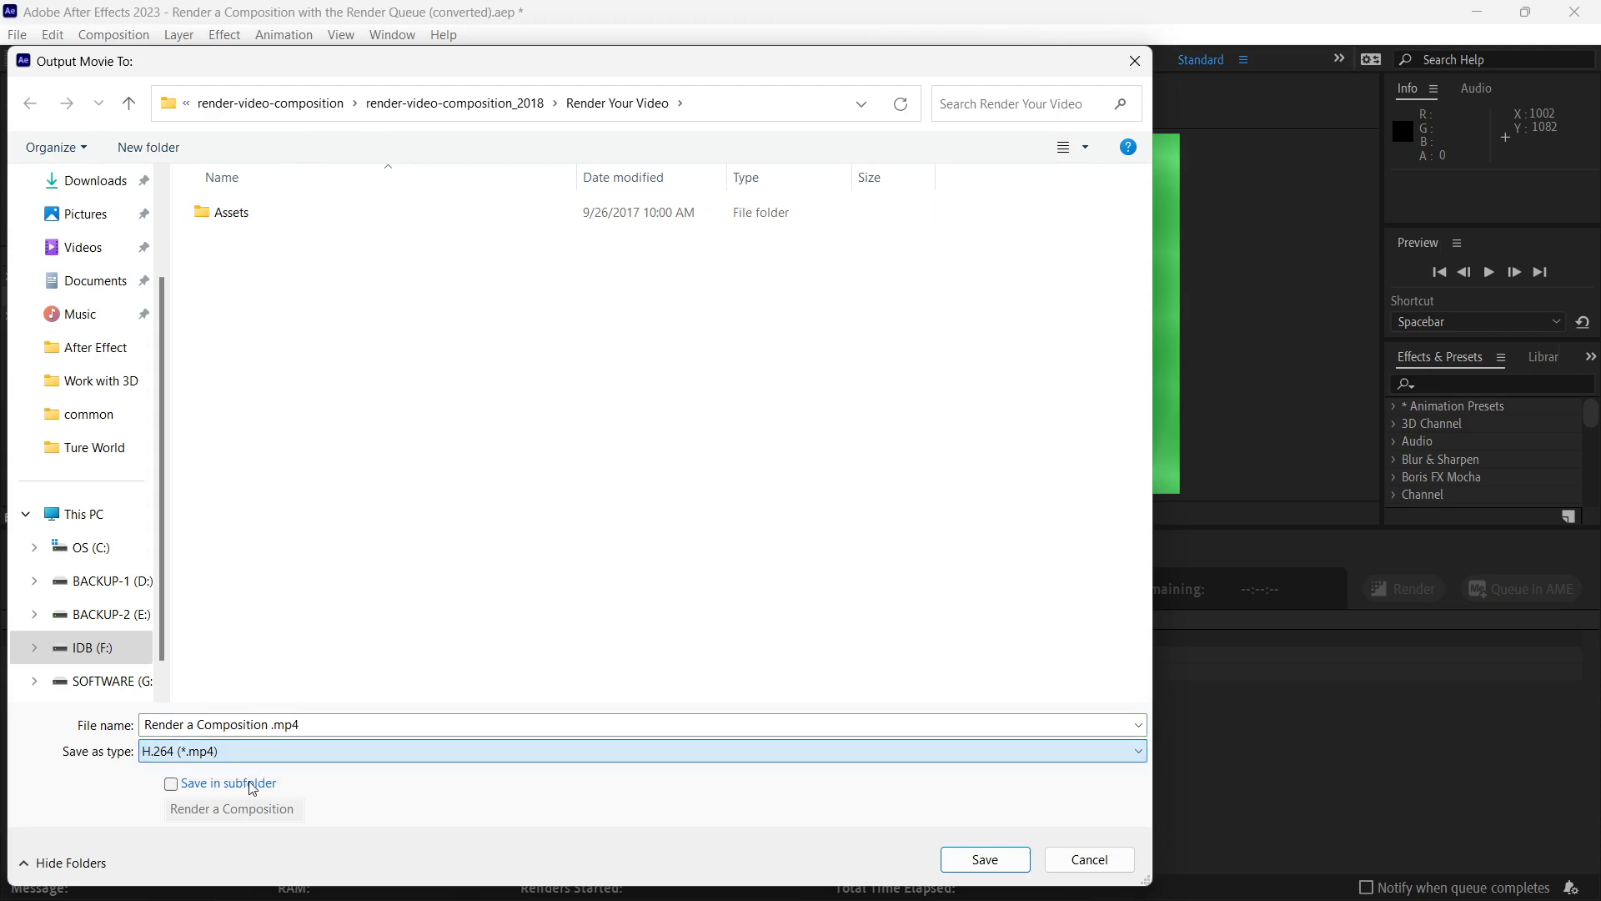
left_click(997, 864)
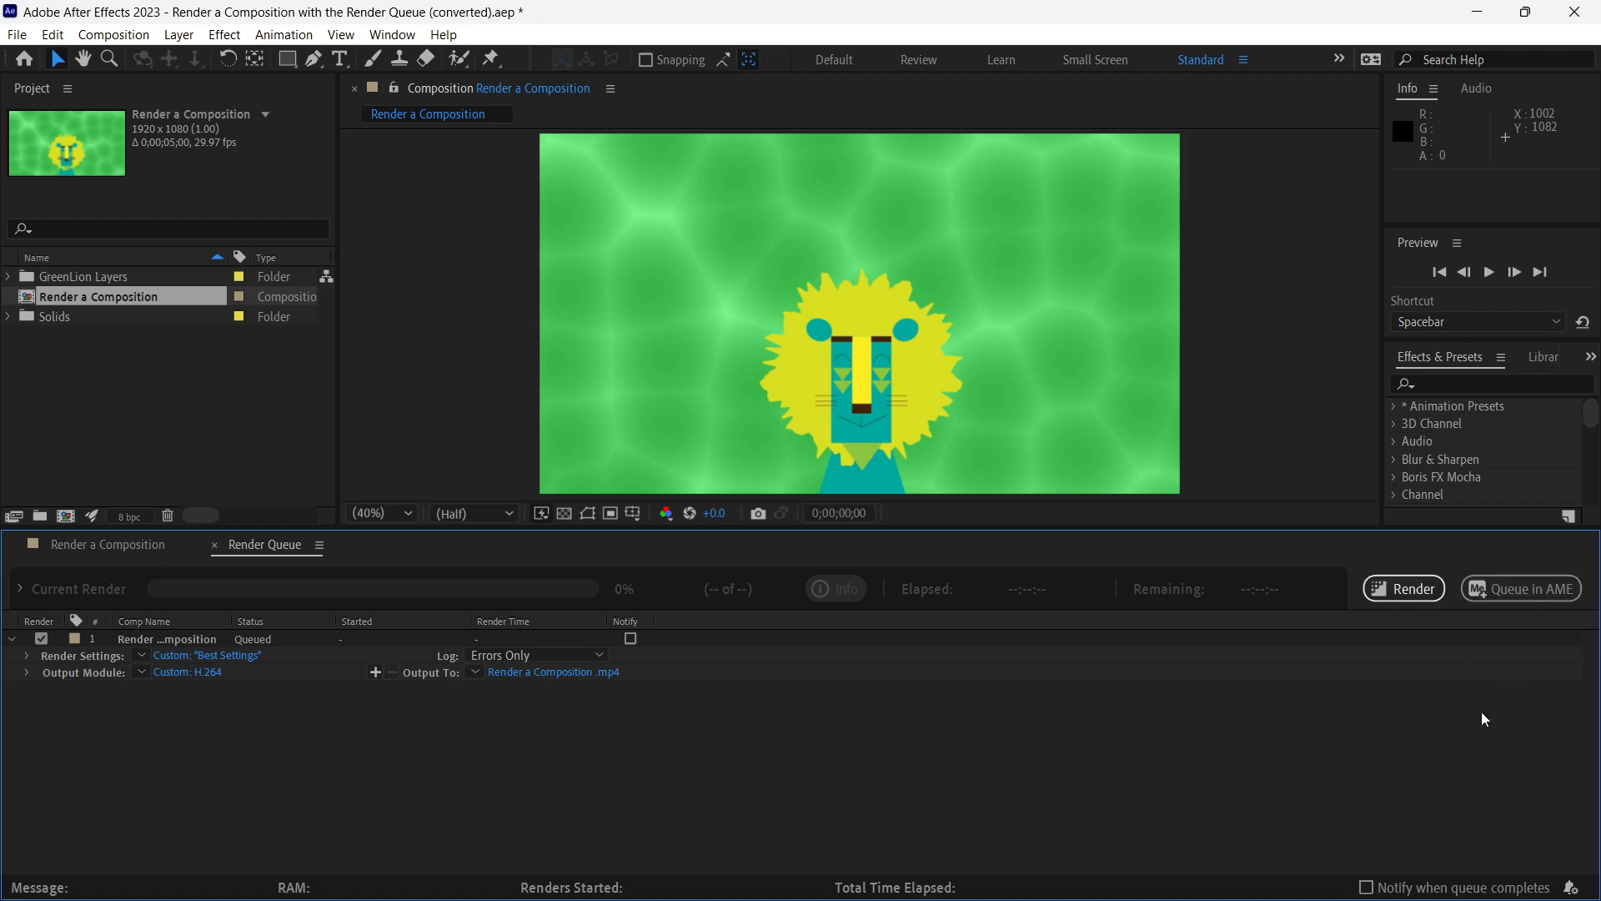
left_click(1398, 591)
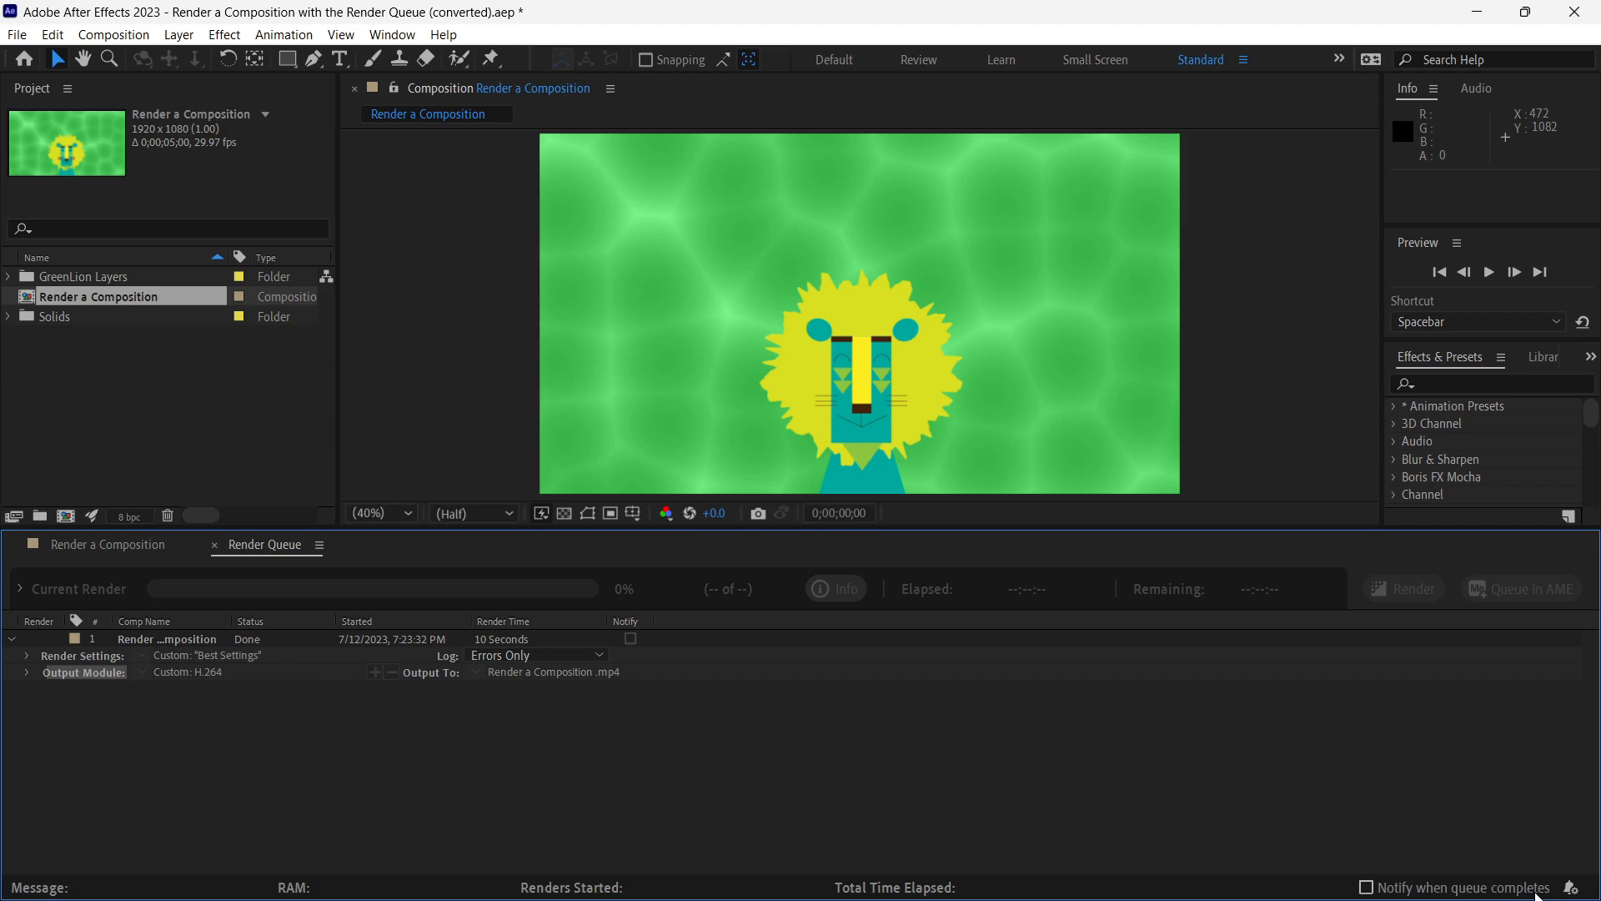
Switch to File Explorer and open the Render Your Video folder under Adobe after Effect Tutorials, Working files, render-video-composition on drive F
mouse_move(520, 893)
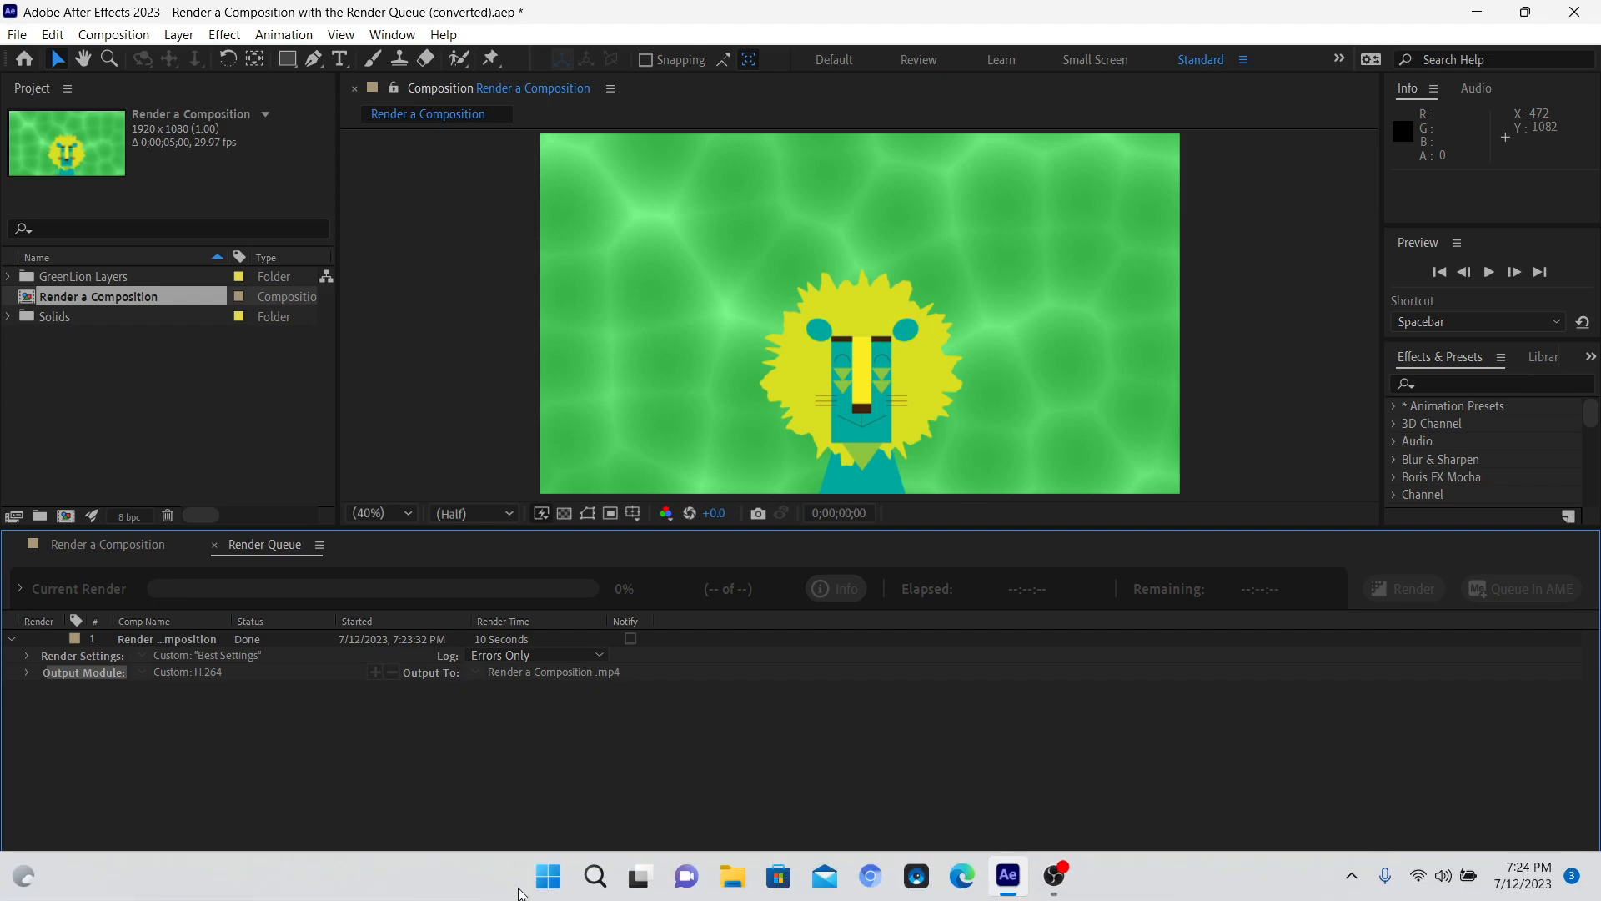
left_click(732, 876)
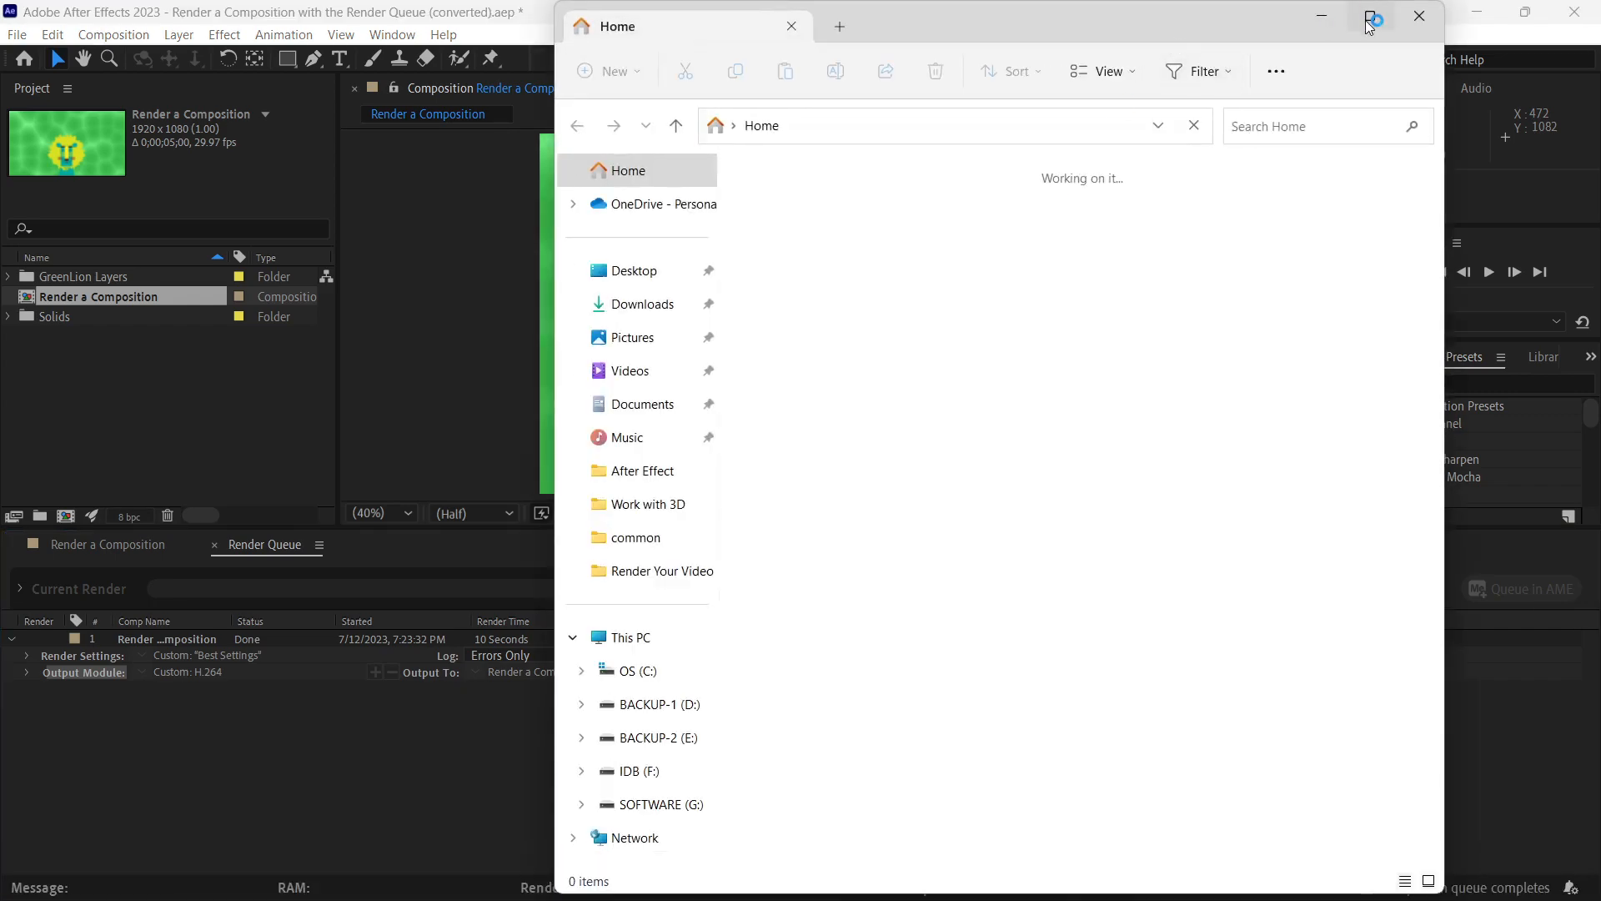
left_click(1370, 16)
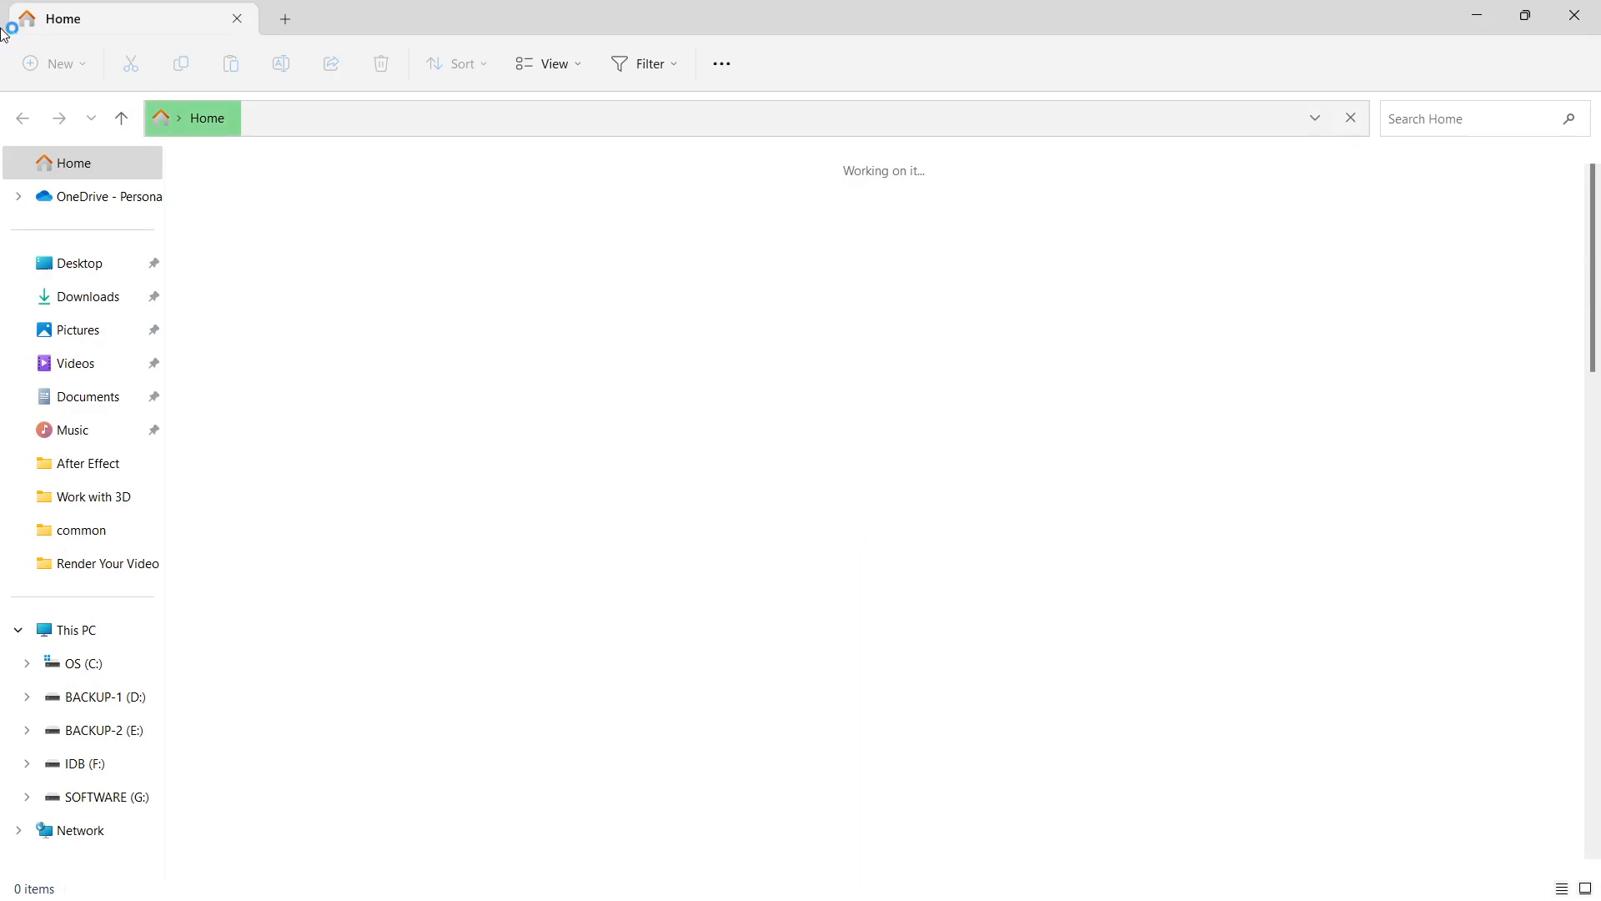
left_click(96, 764)
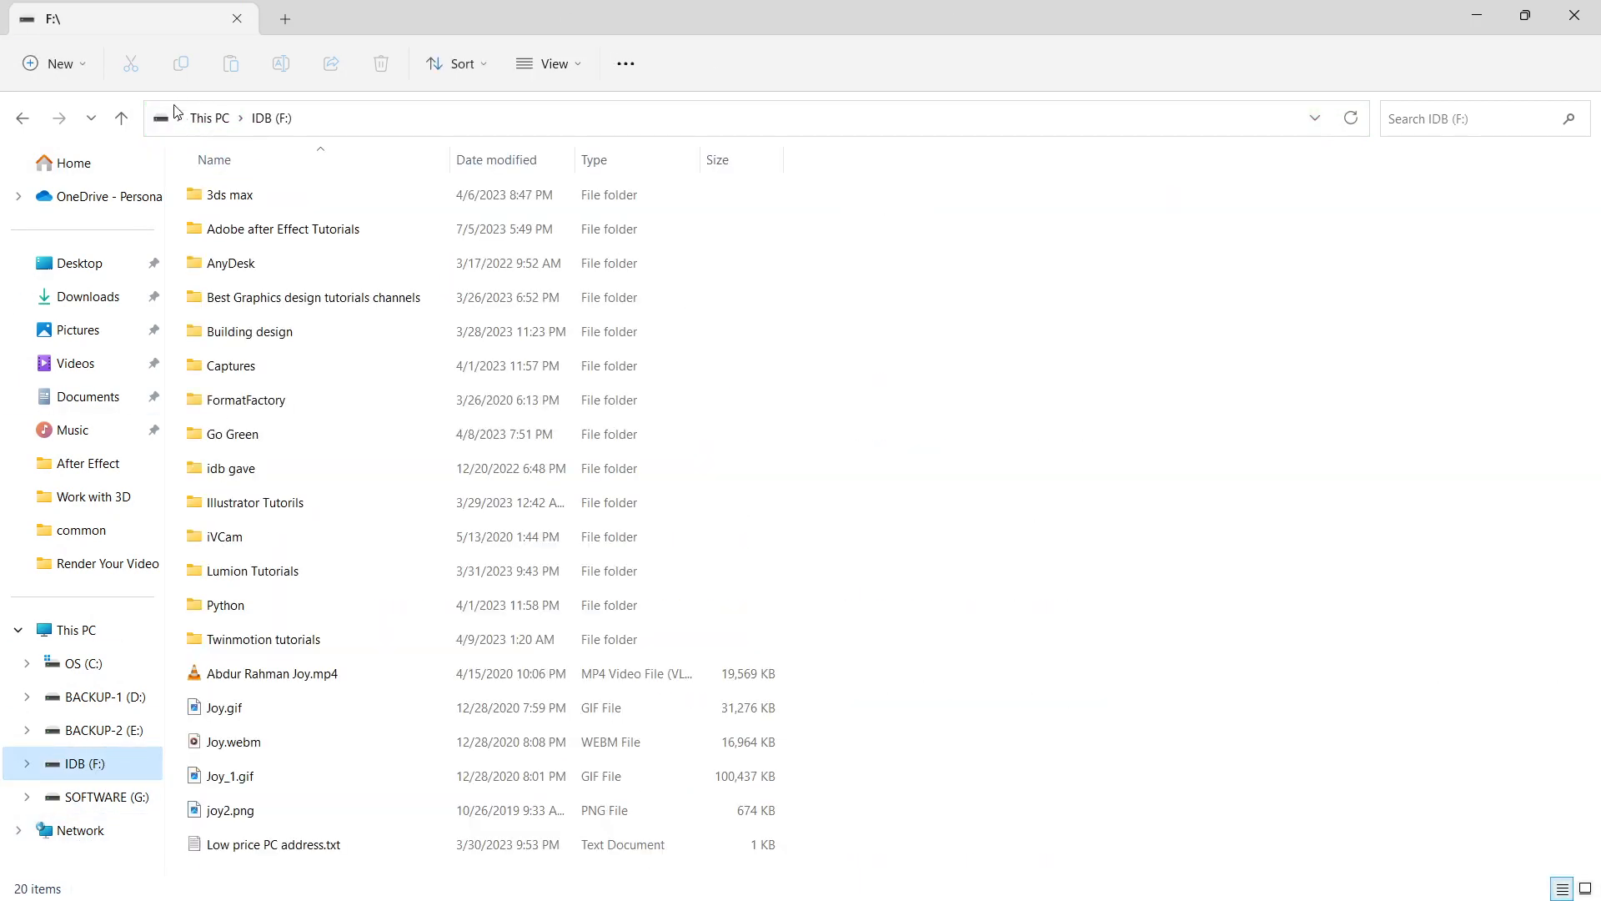
double_click(273, 236)
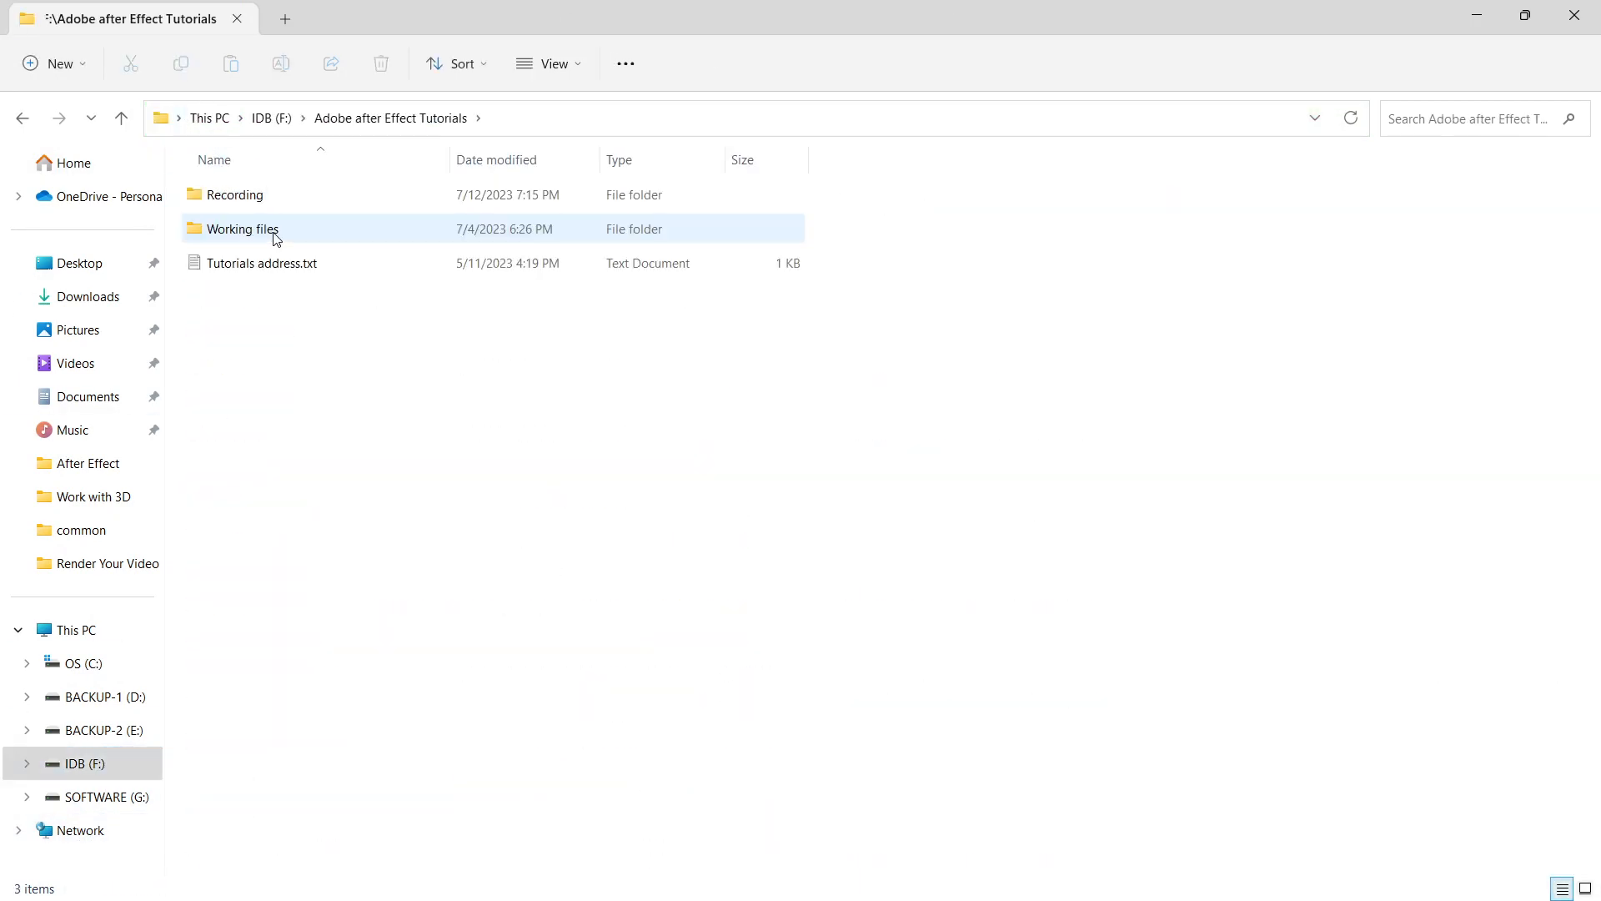
double_click(241, 236)
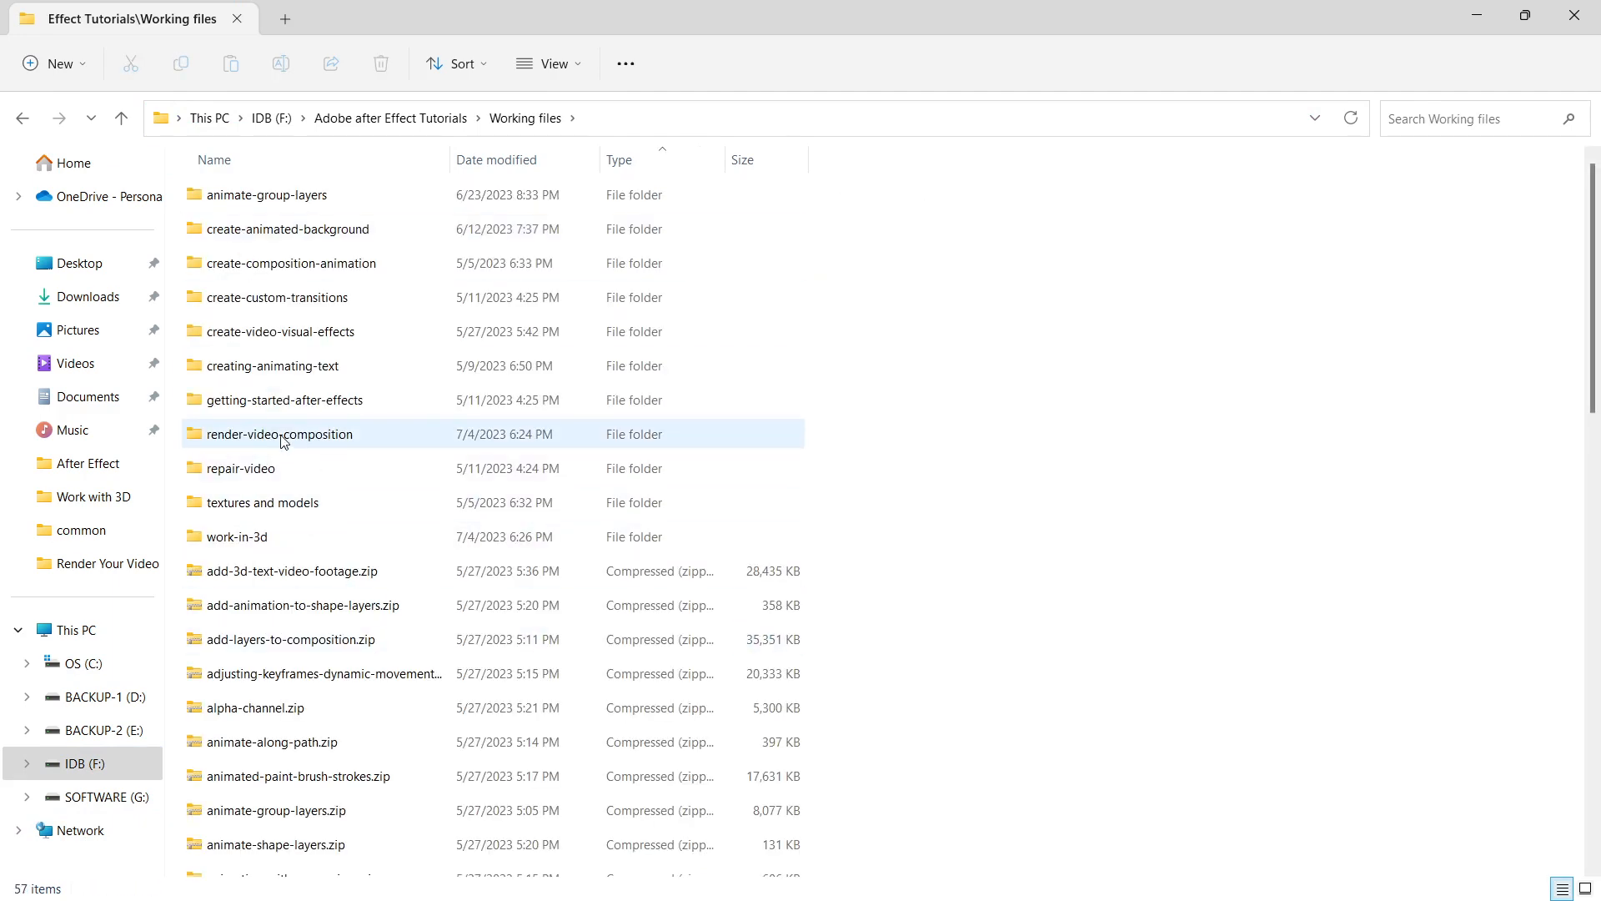
double_click(262, 441)
left_click(274, 230)
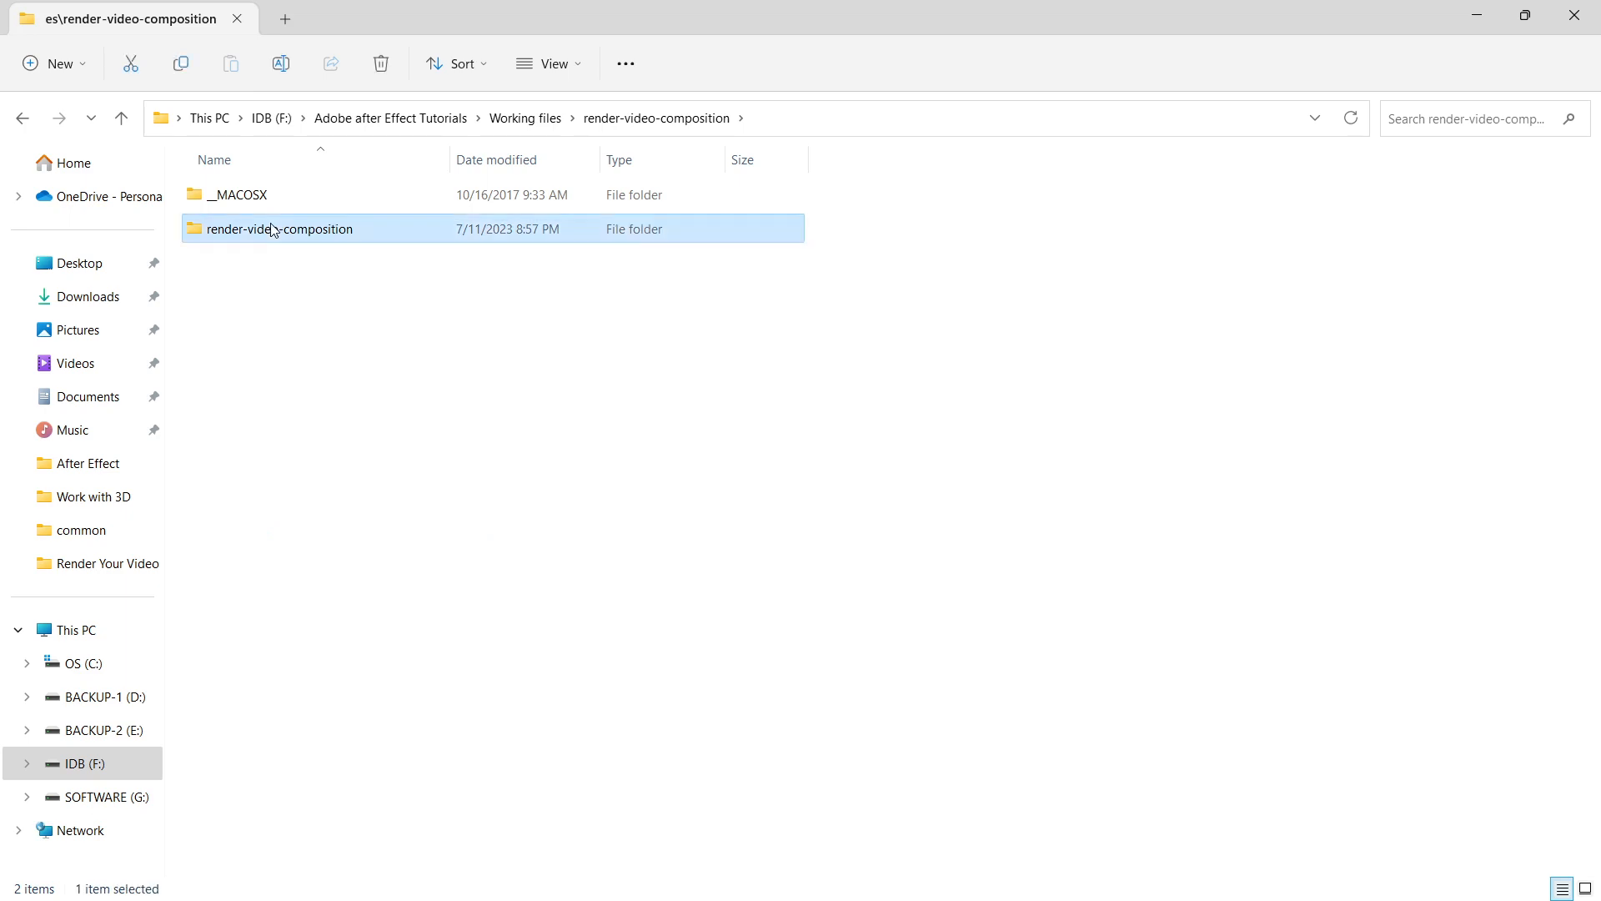
double_click(273, 230)
double_click(276, 191)
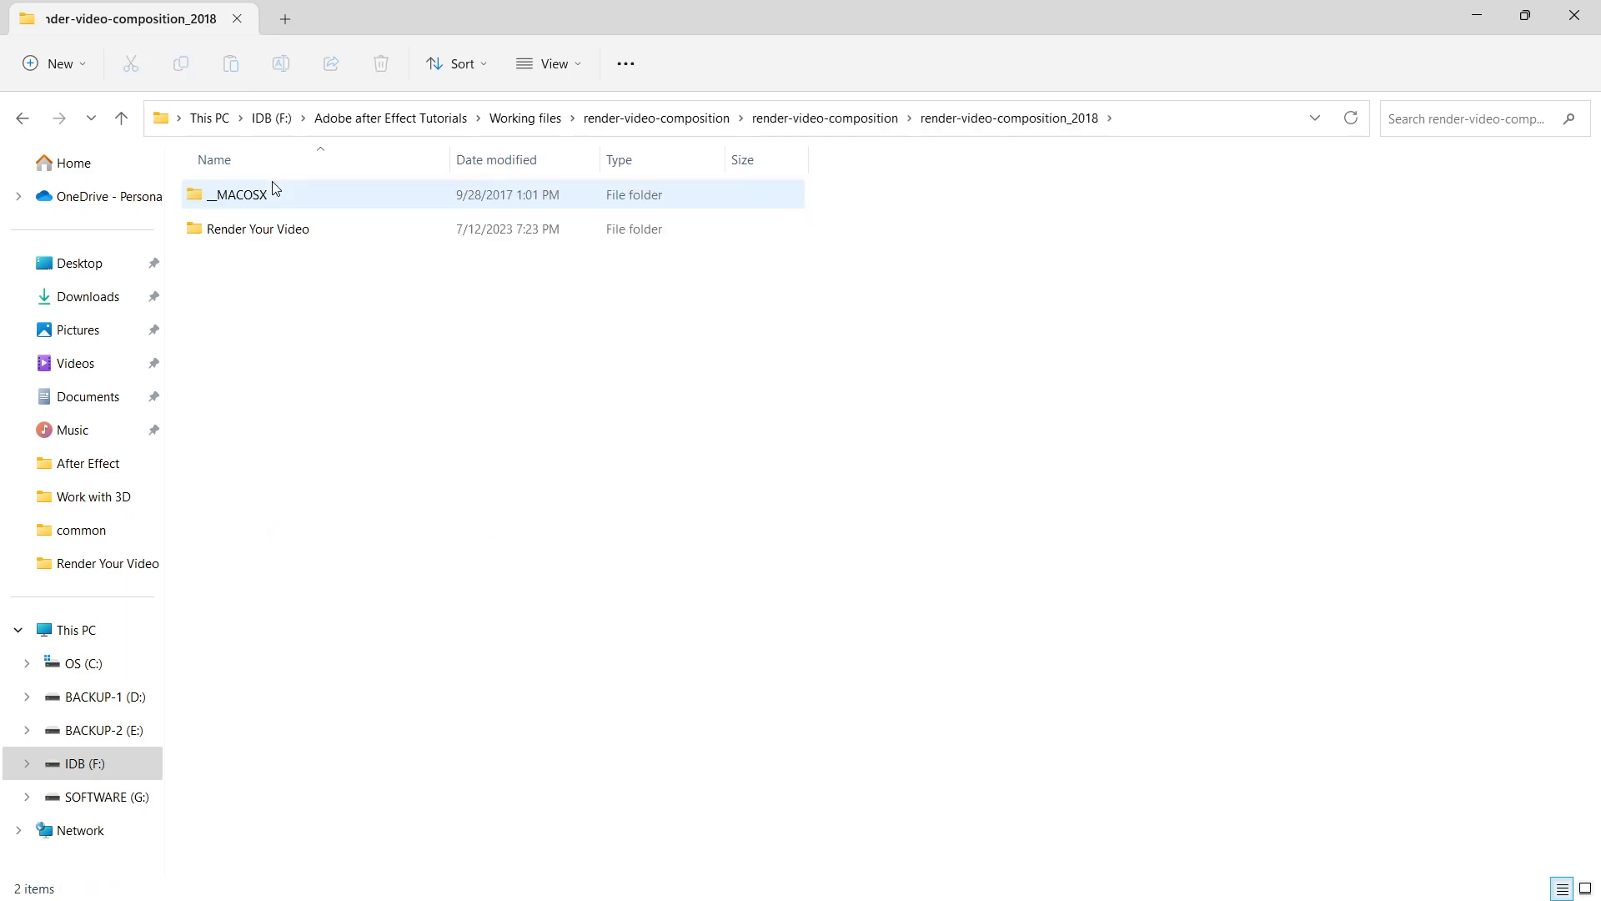
double_click(251, 242)
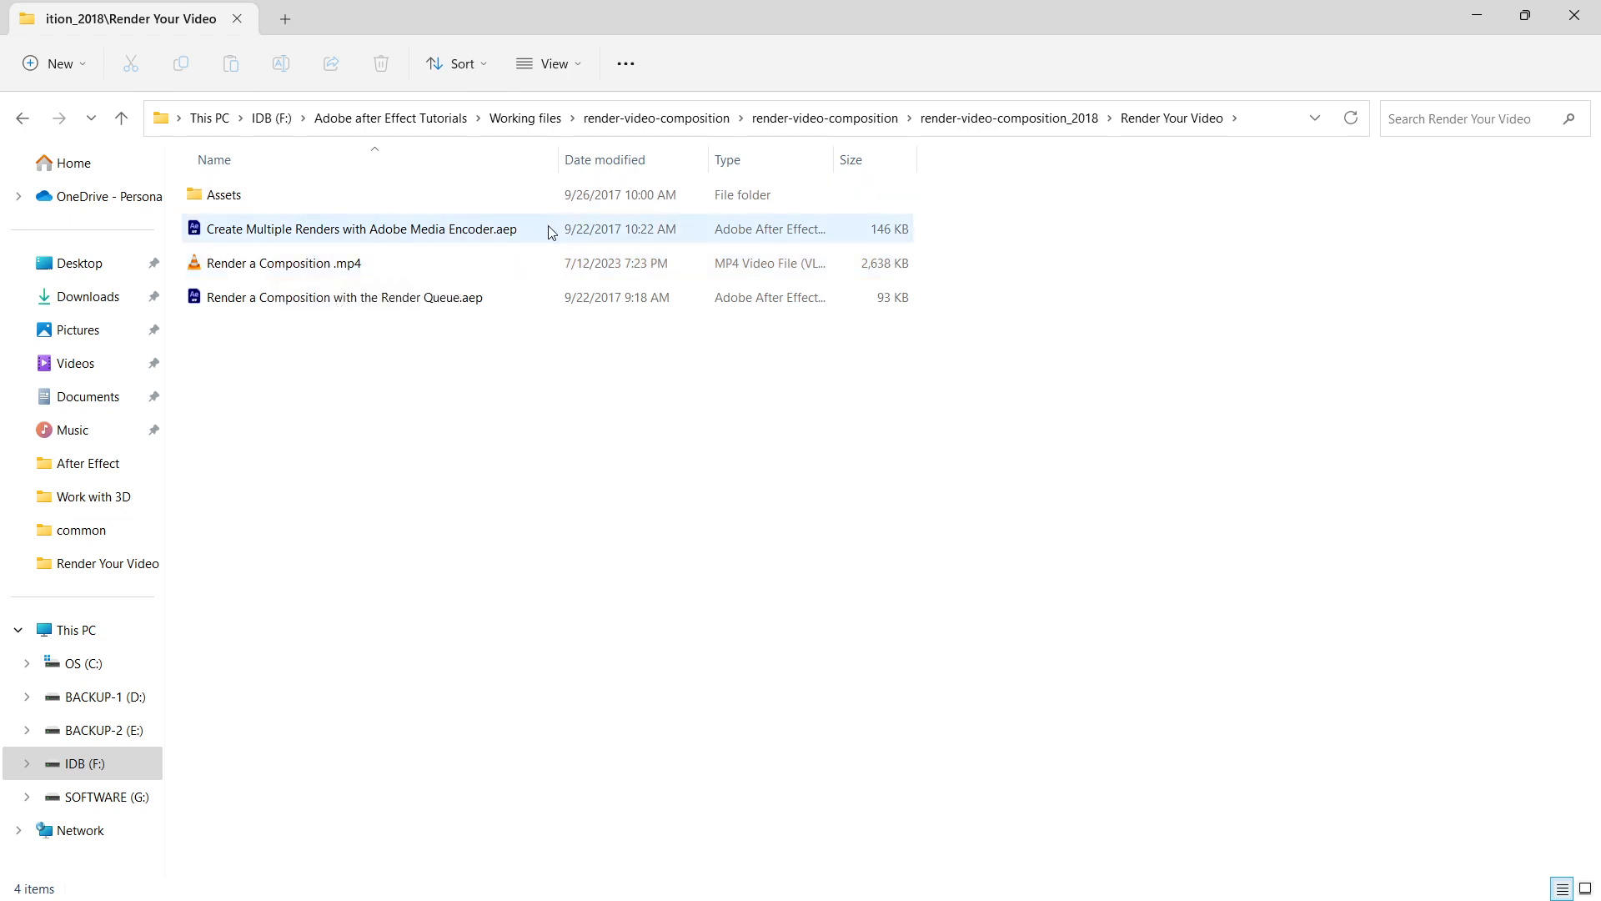
Play the rendered Render a Composition .mp4 full screen, close the player, and return to After Effects
double_click(292, 265)
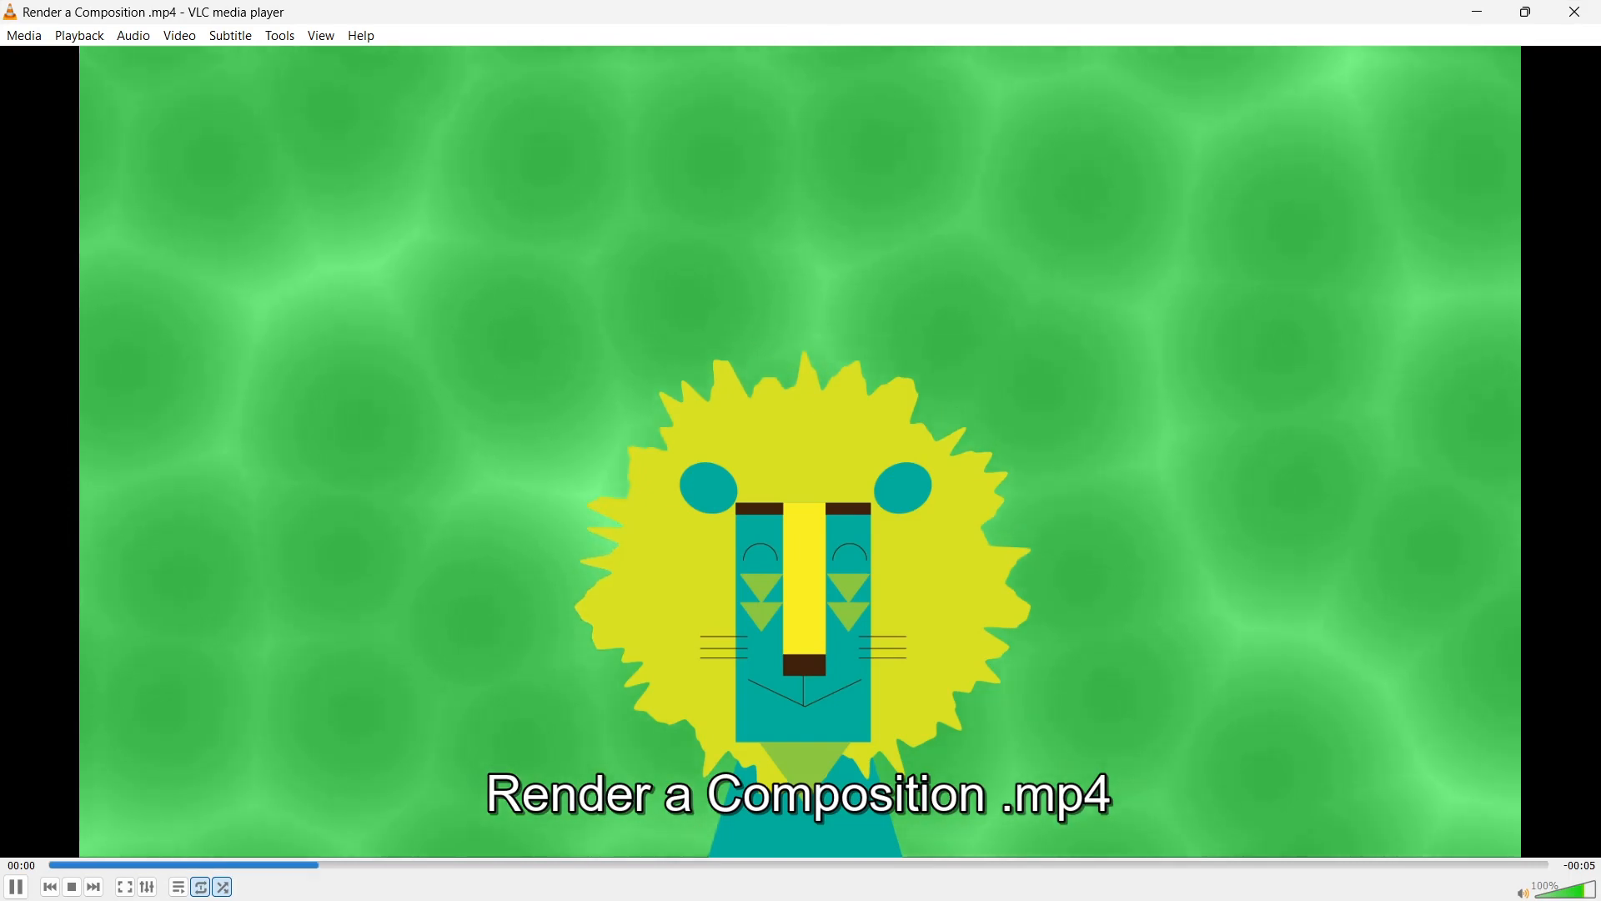
double_click(1318, 544)
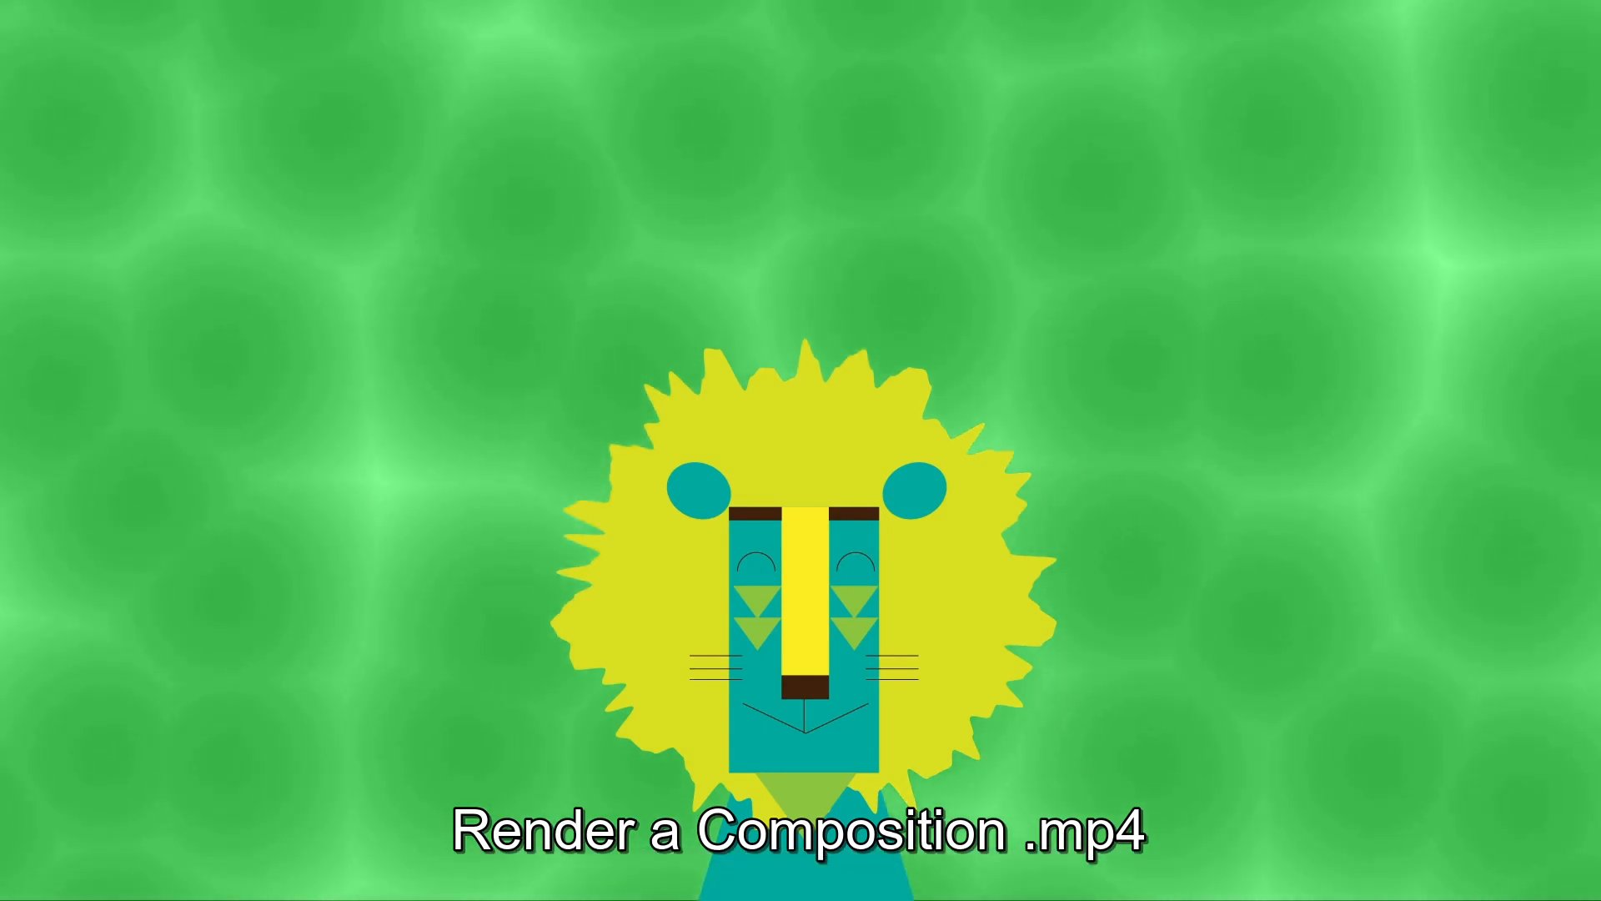
key("Escape")
left_click(1596, 17)
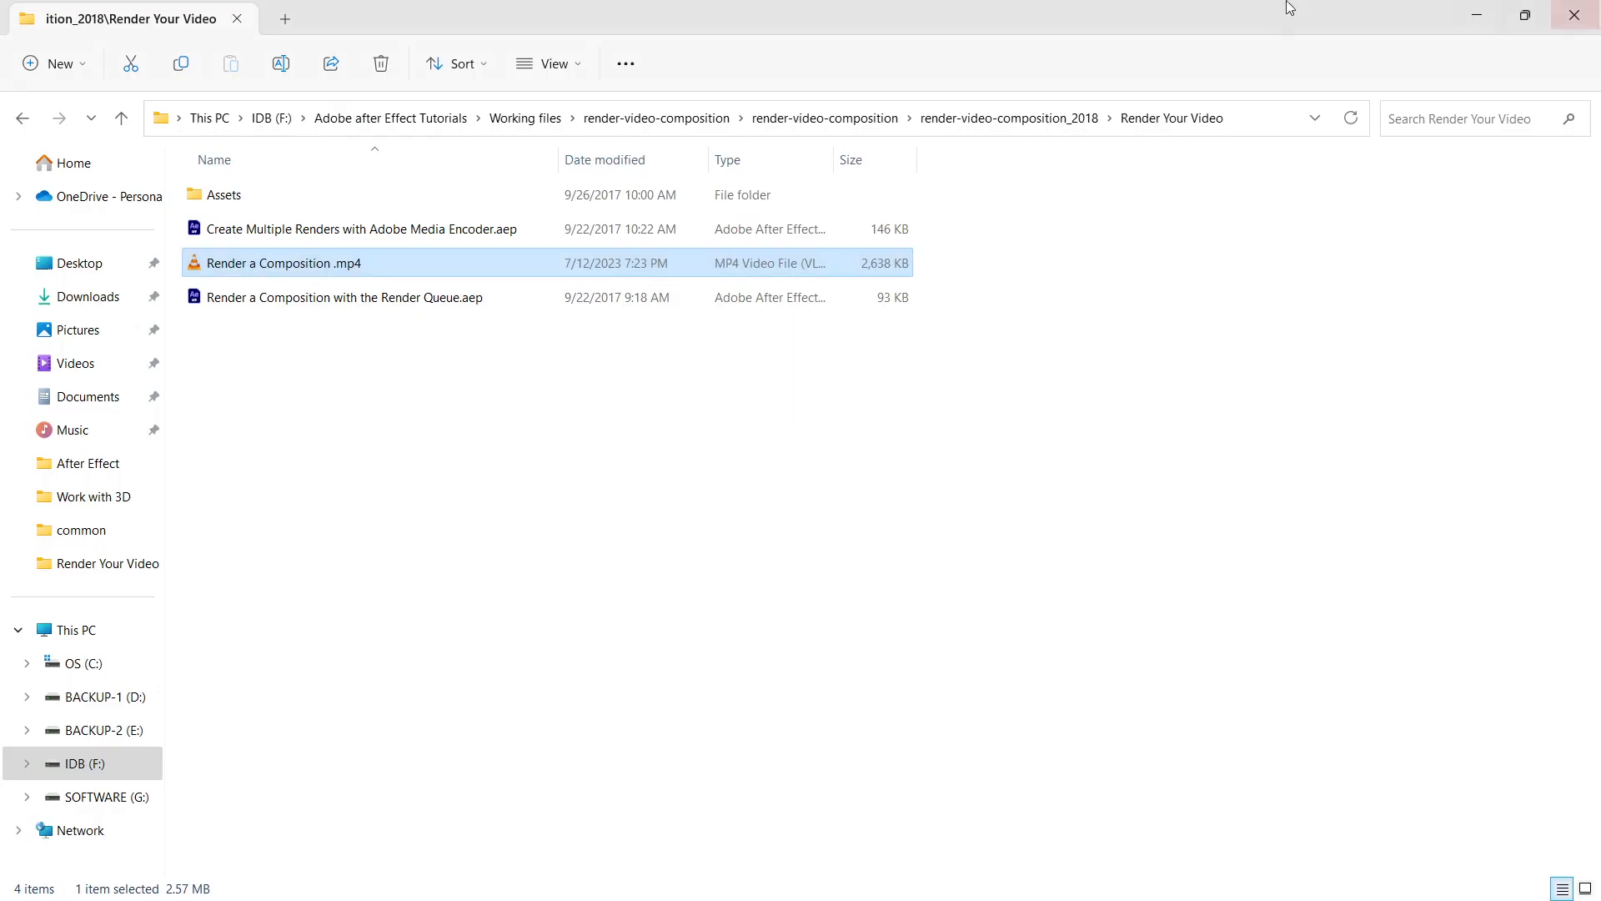
left_click(1484, 30)
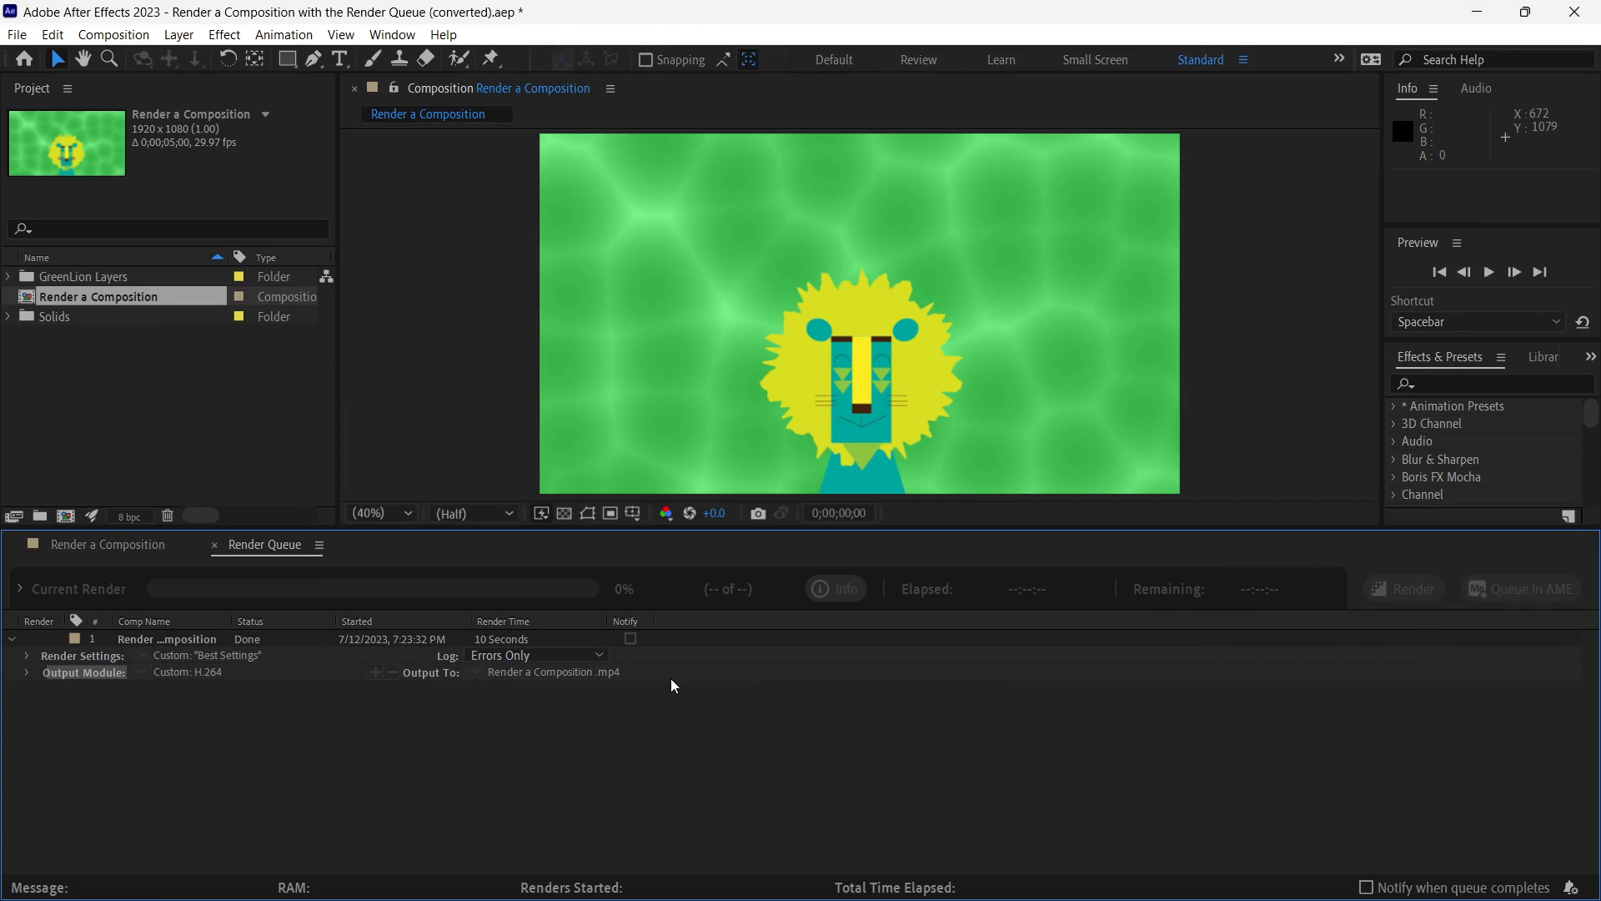
Close the current lion project without saving its changes
left_click(20, 35)
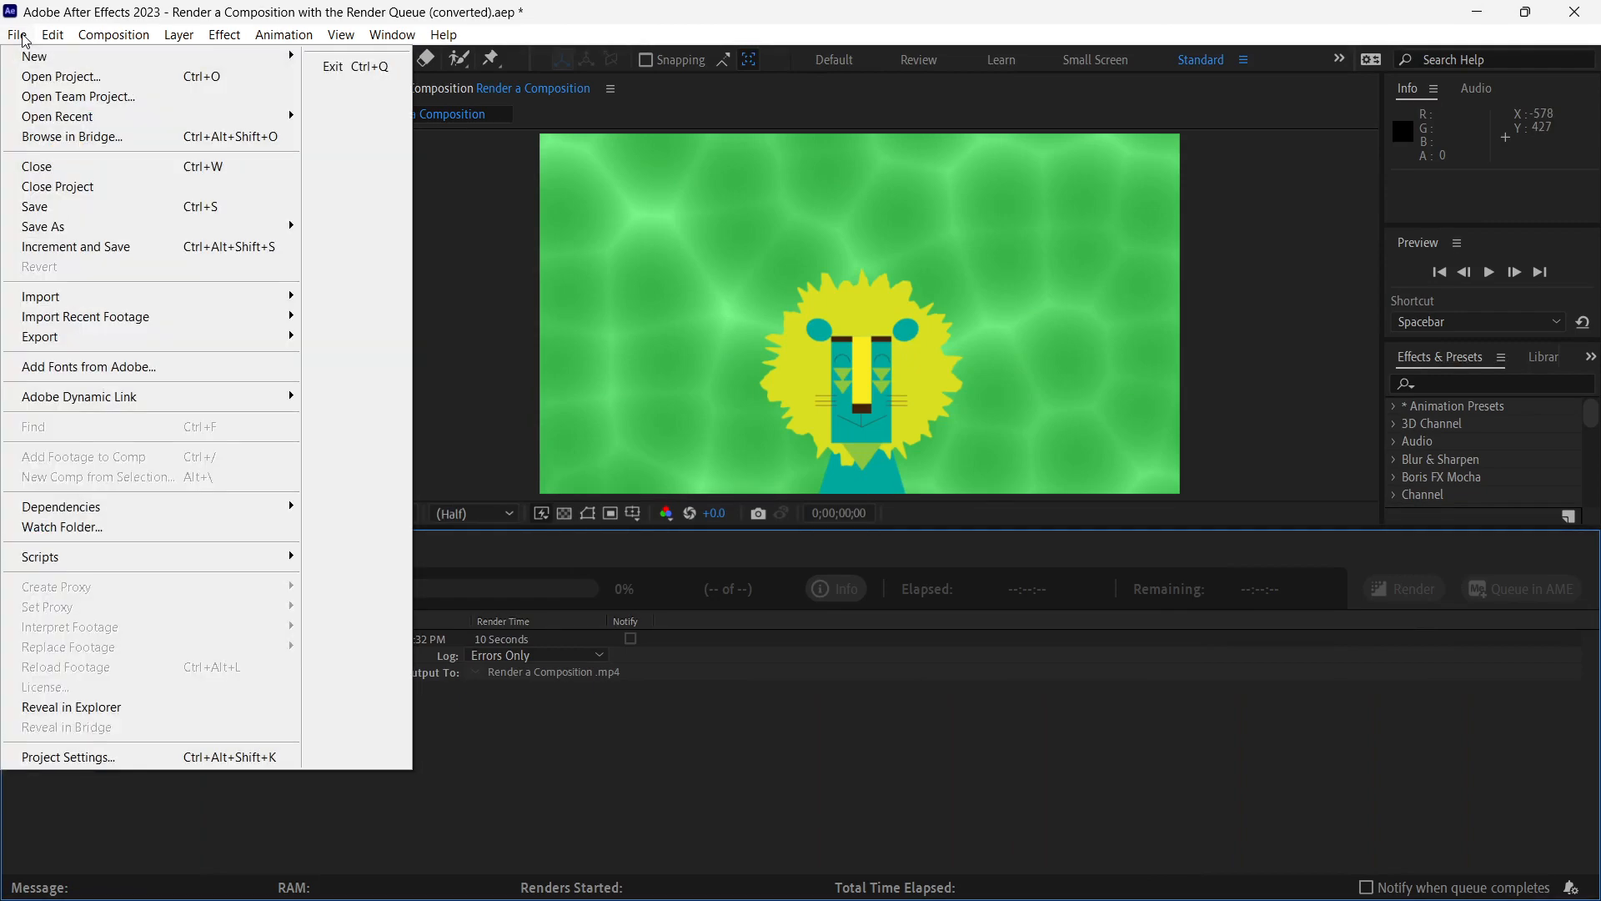
left_click(90, 190)
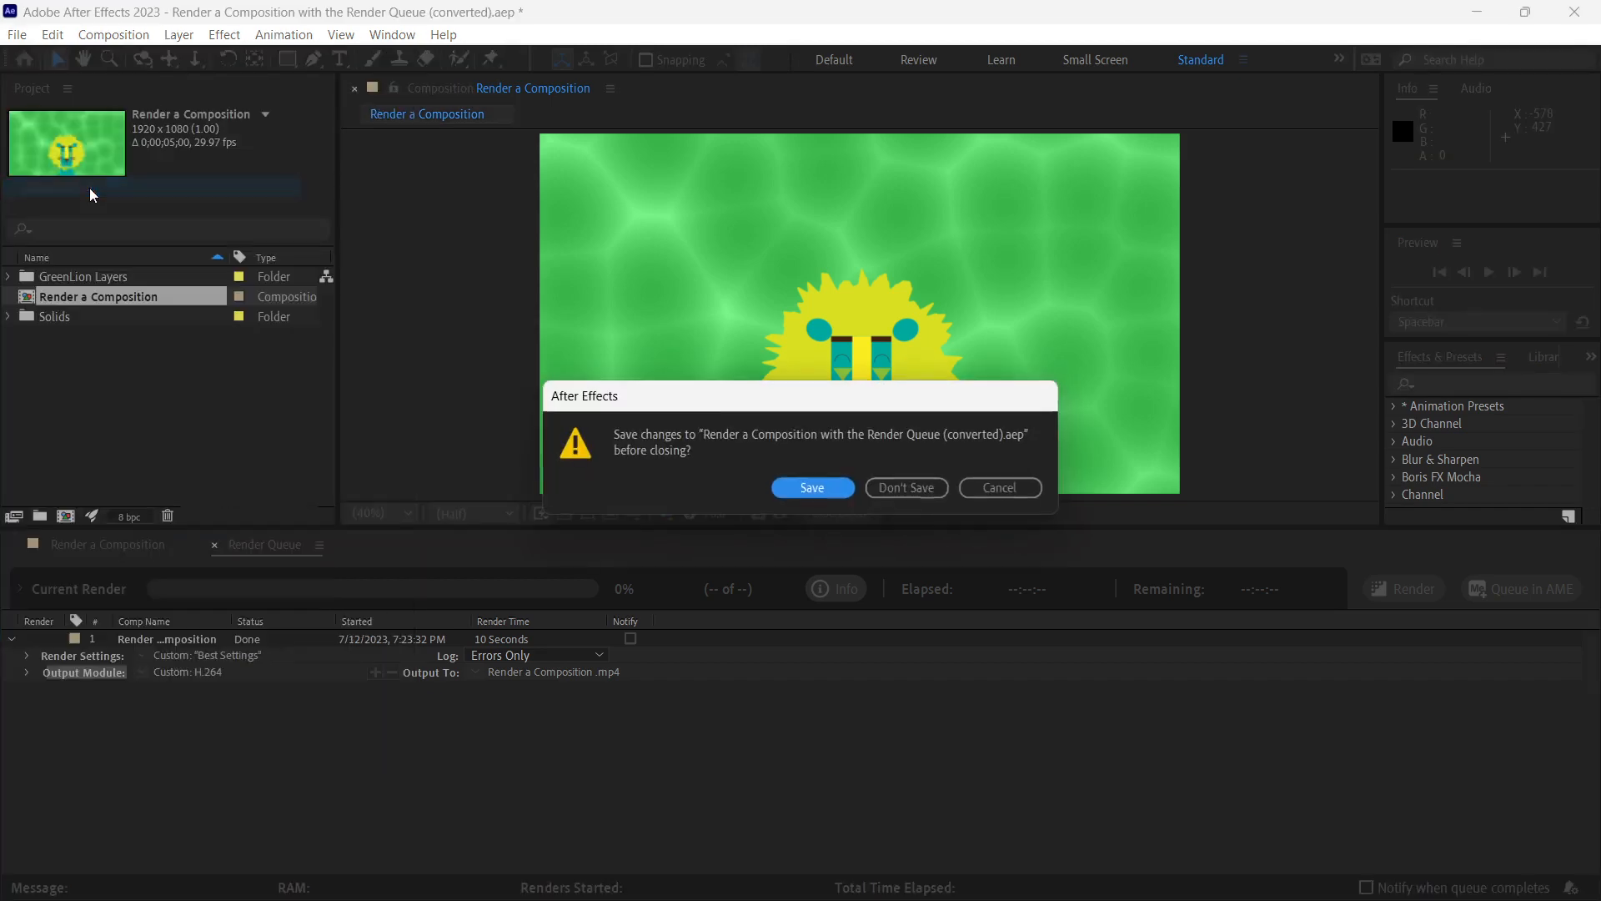
left_click(898, 490)
Open the project Create Multiple Renders with Adobe Media Encoder.aep and accept its version conversion
left_click(17, 34)
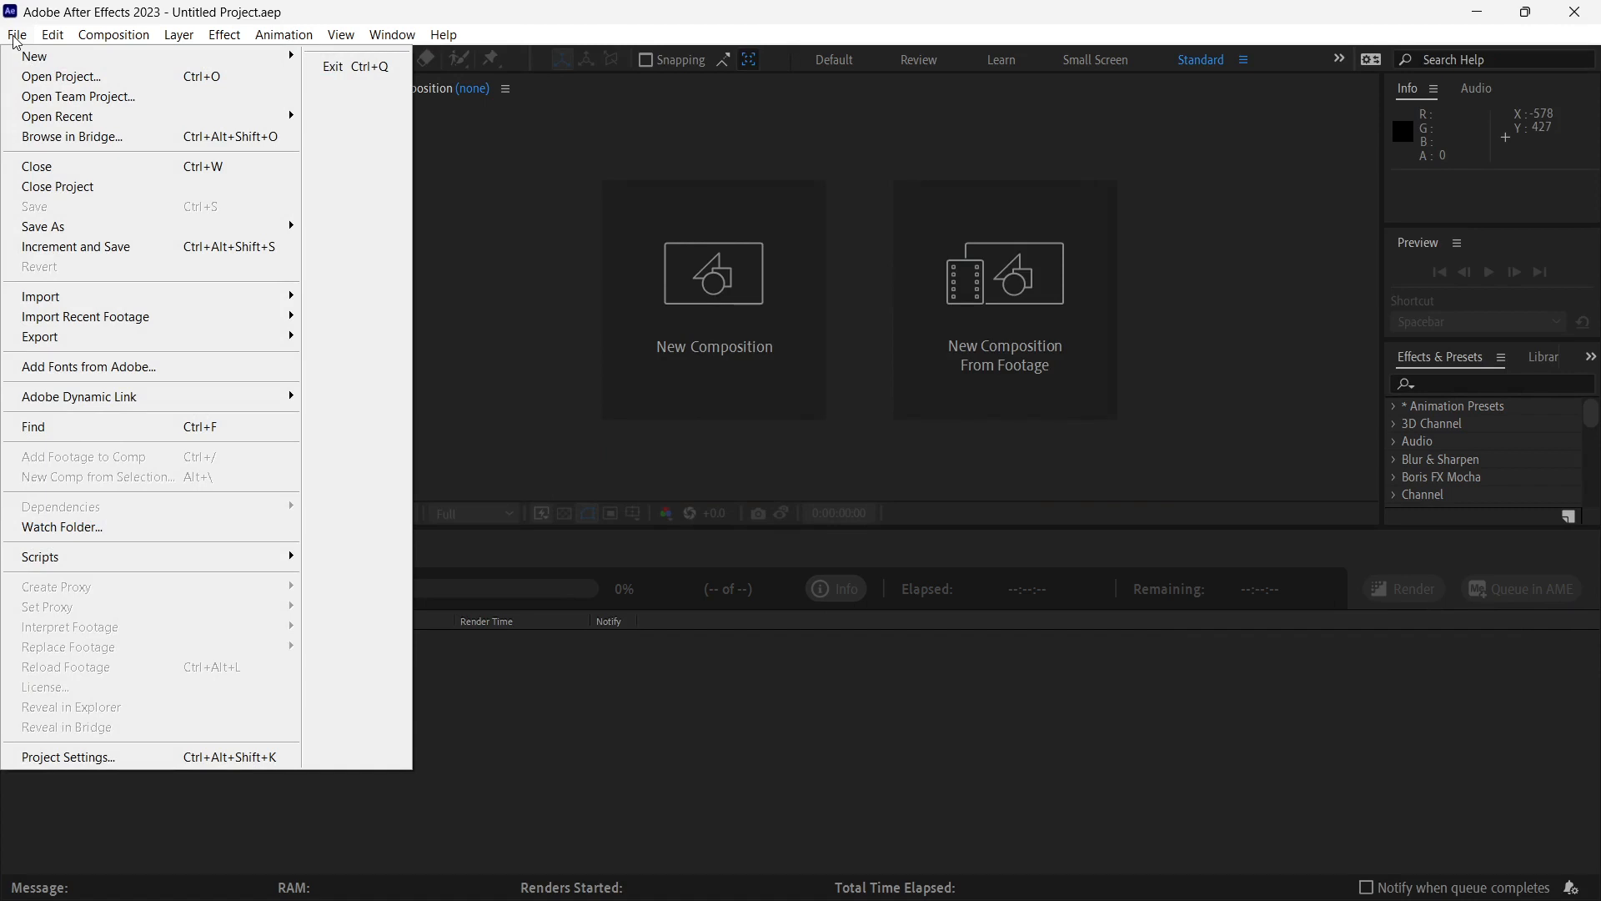
left_click(60, 76)
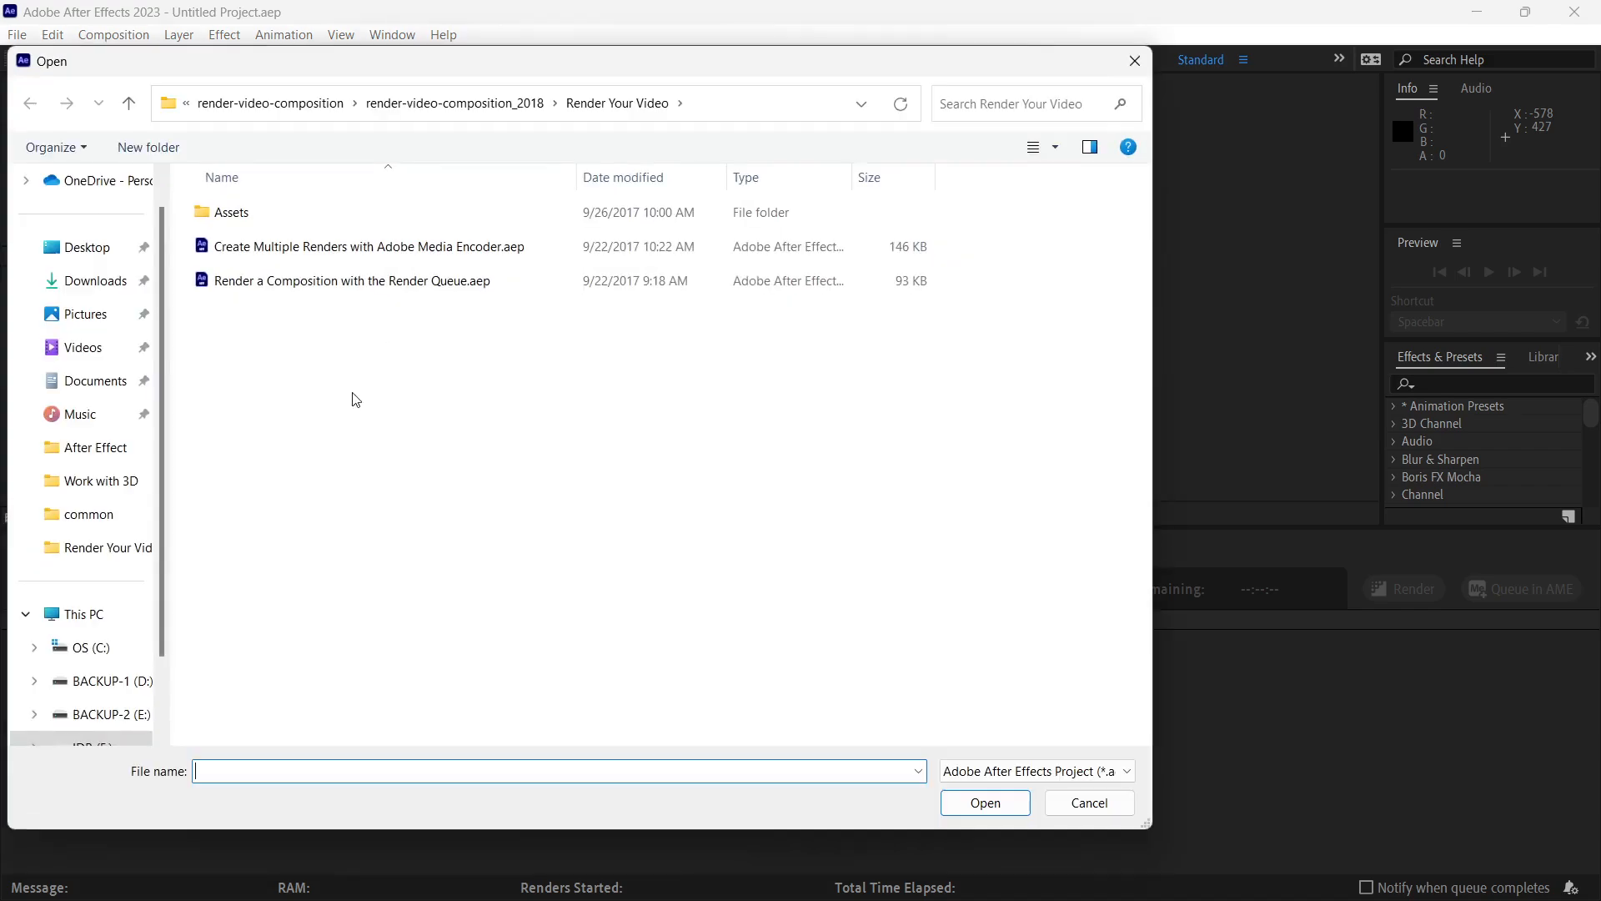
double_click(357, 246)
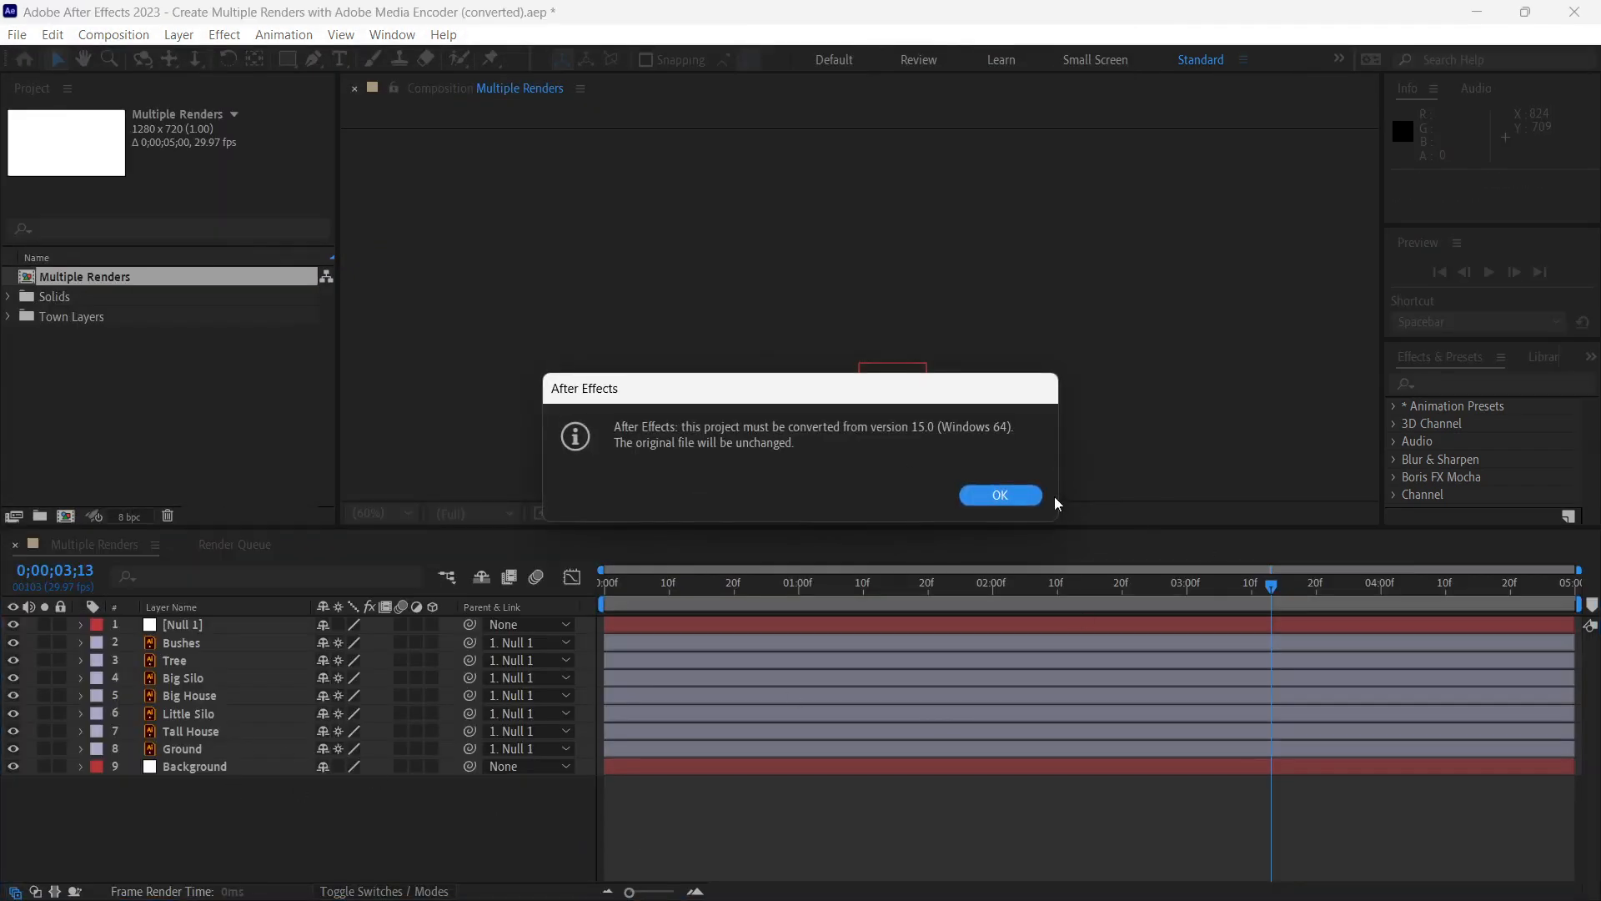
left_click(1002, 494)
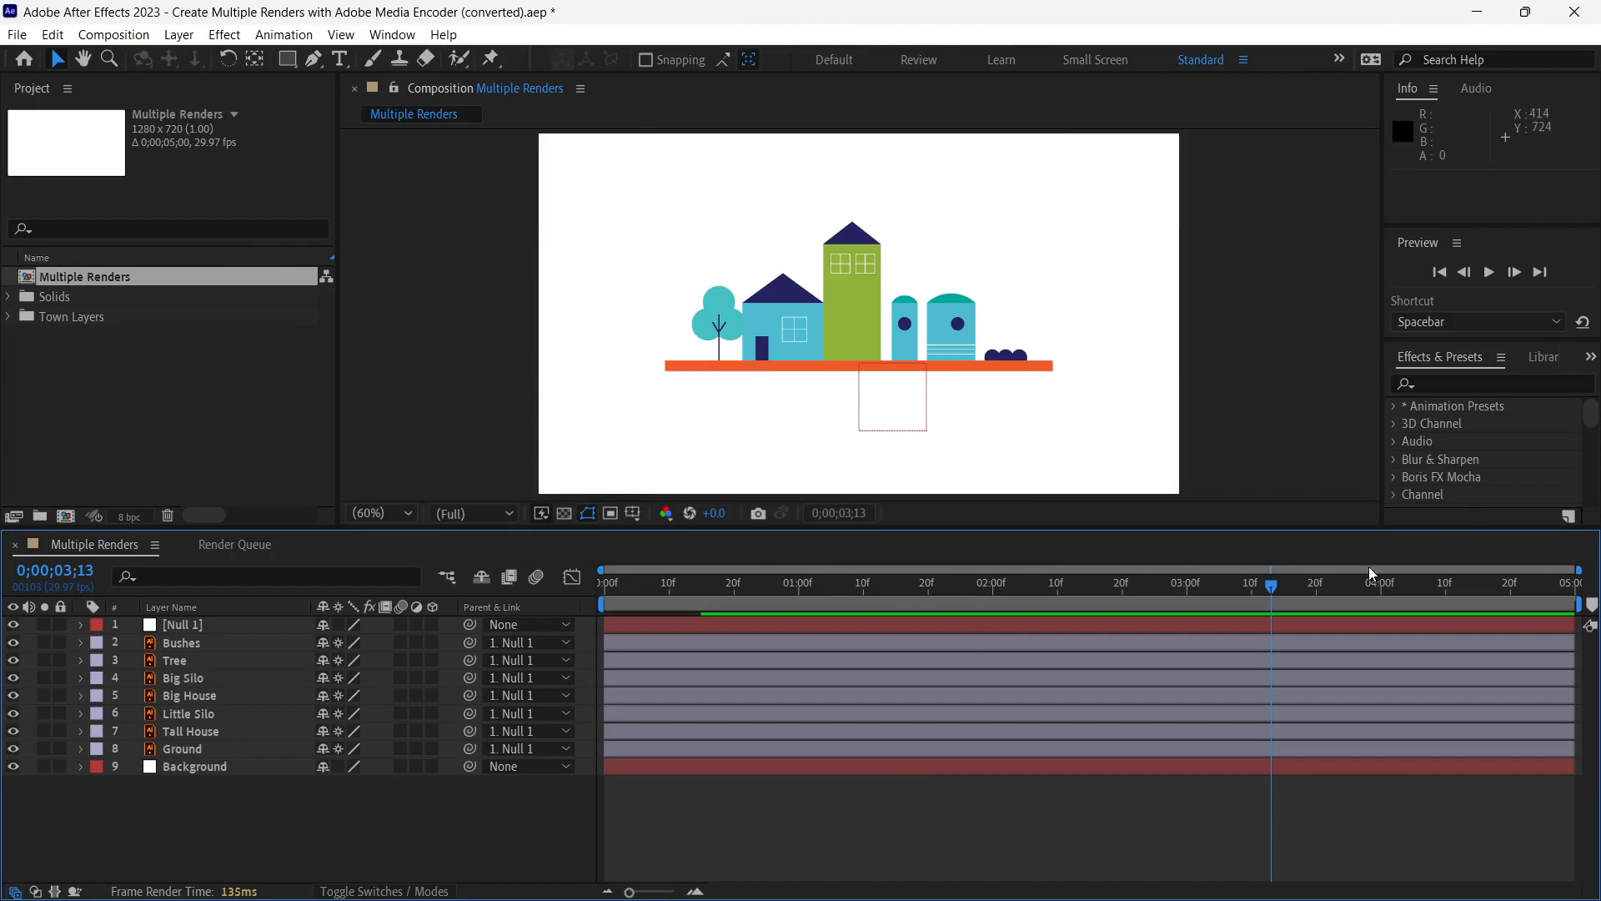
Preview the Multiple Renders composition from its first frame, then stop playback
left_click_drag(1271, 594, 237, 518)
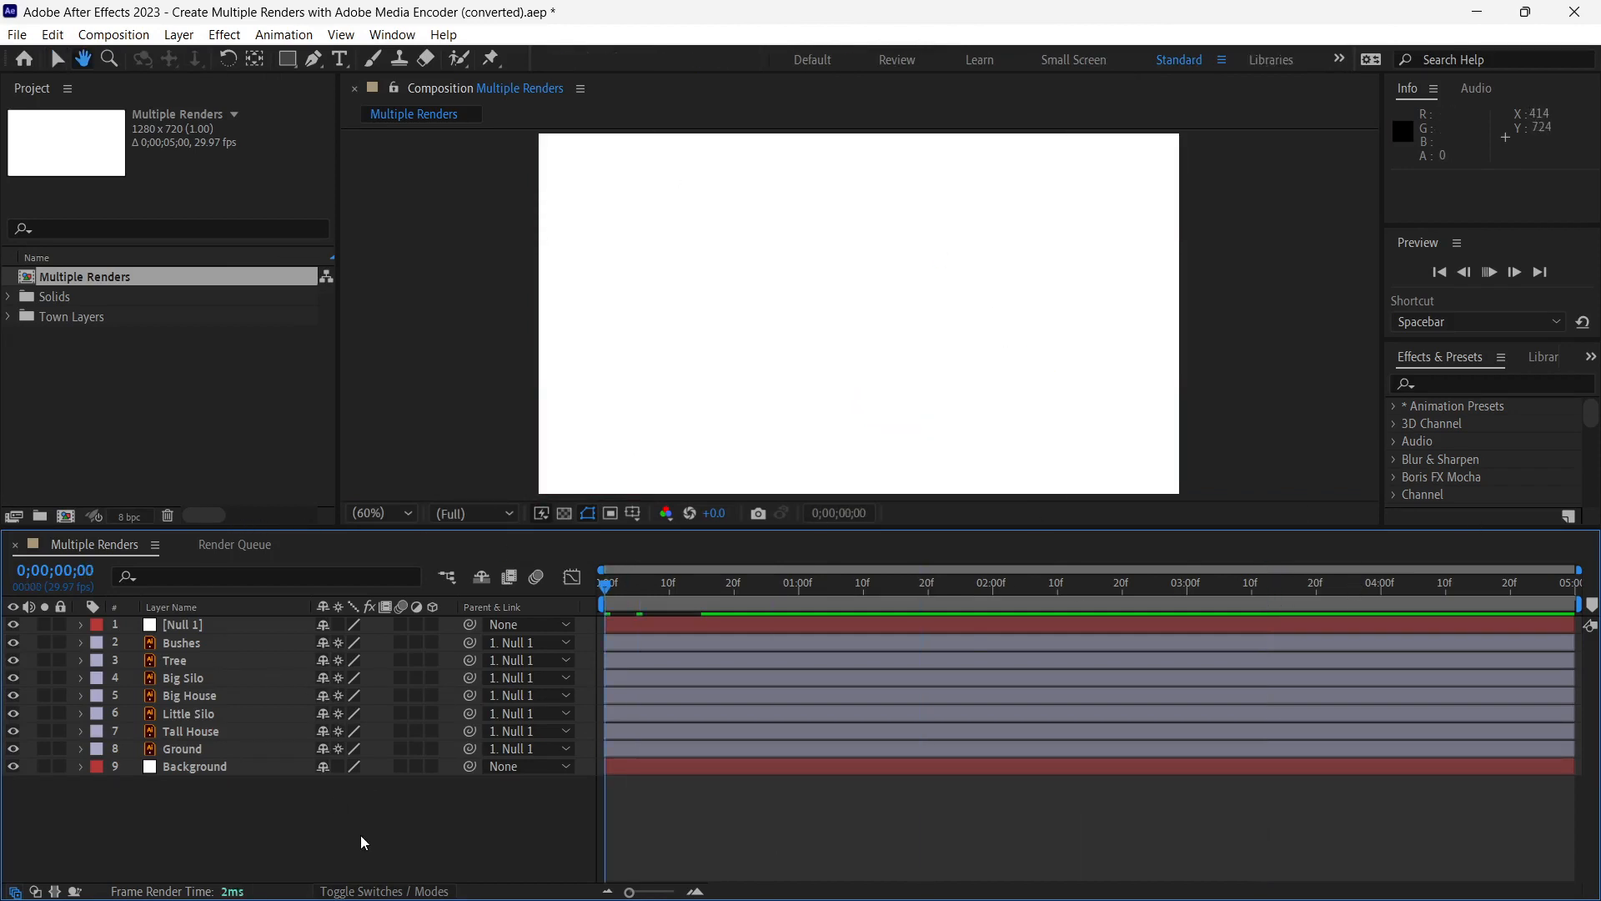
key("space")
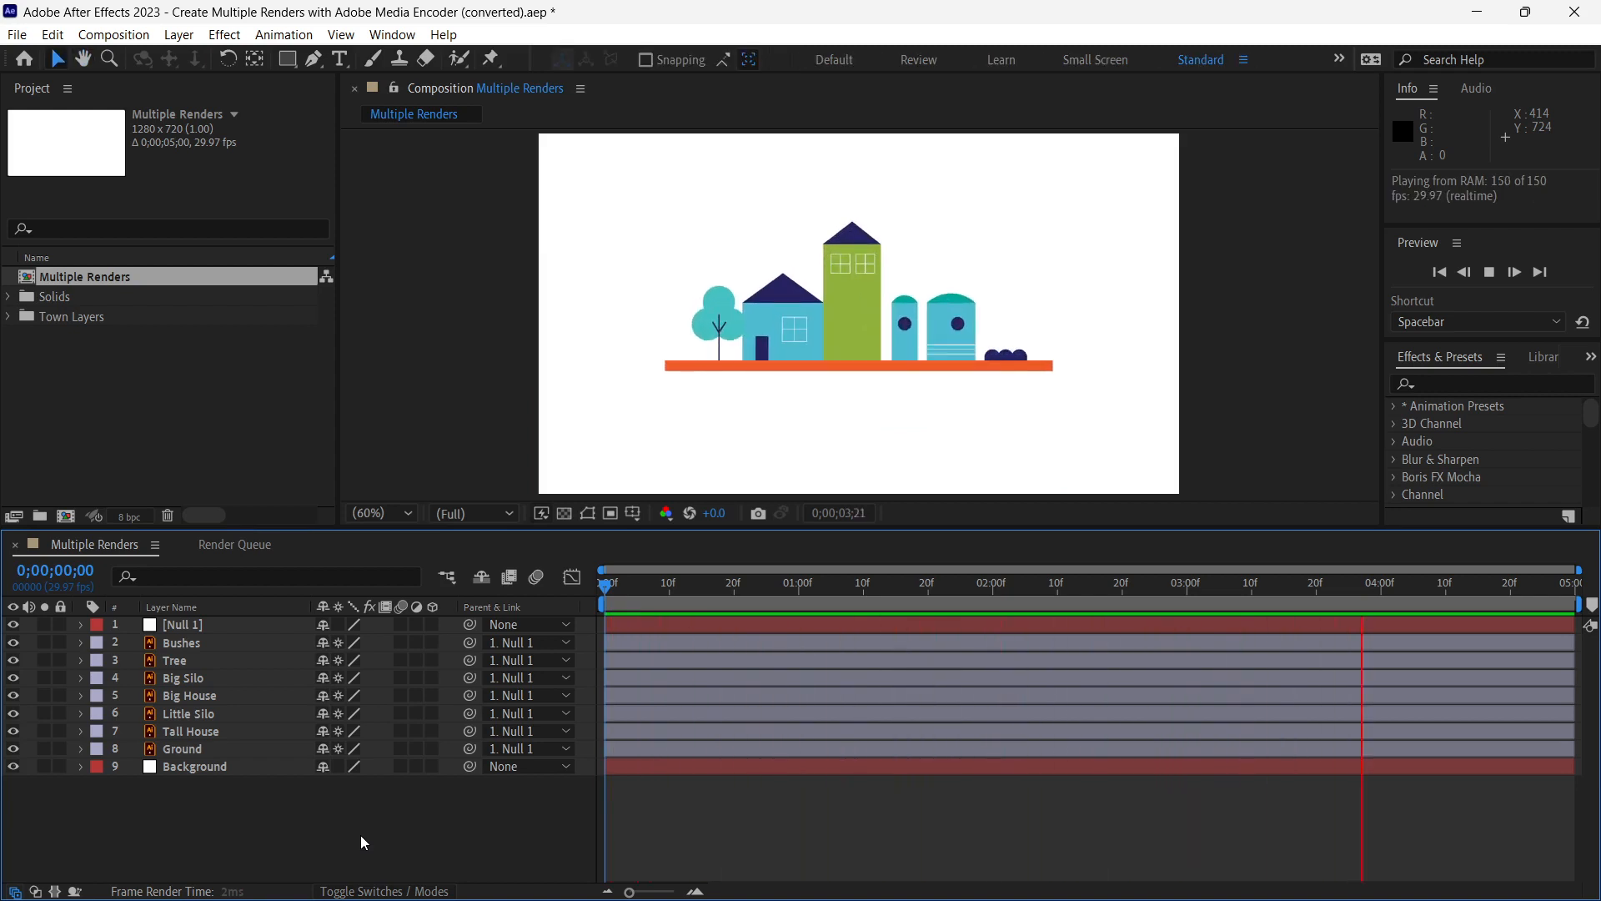
key("space")
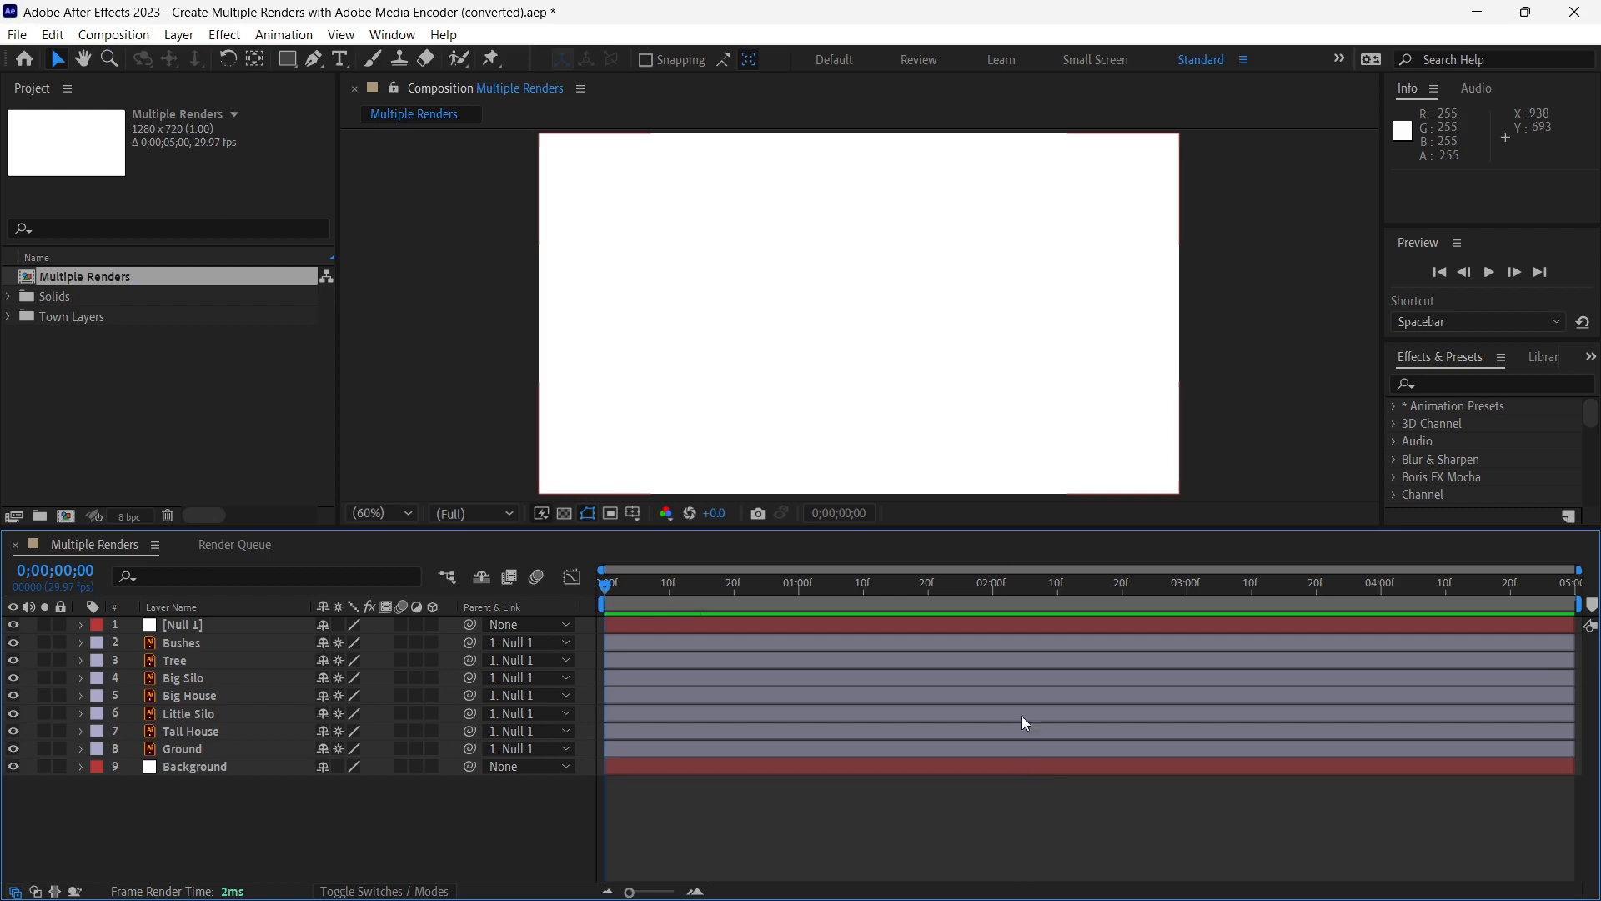
Send the Multiple Renders composition to the Adobe Media Encoder queue, accept the temporary folder notice, and maximize Media Encoder
left_click(80, 38)
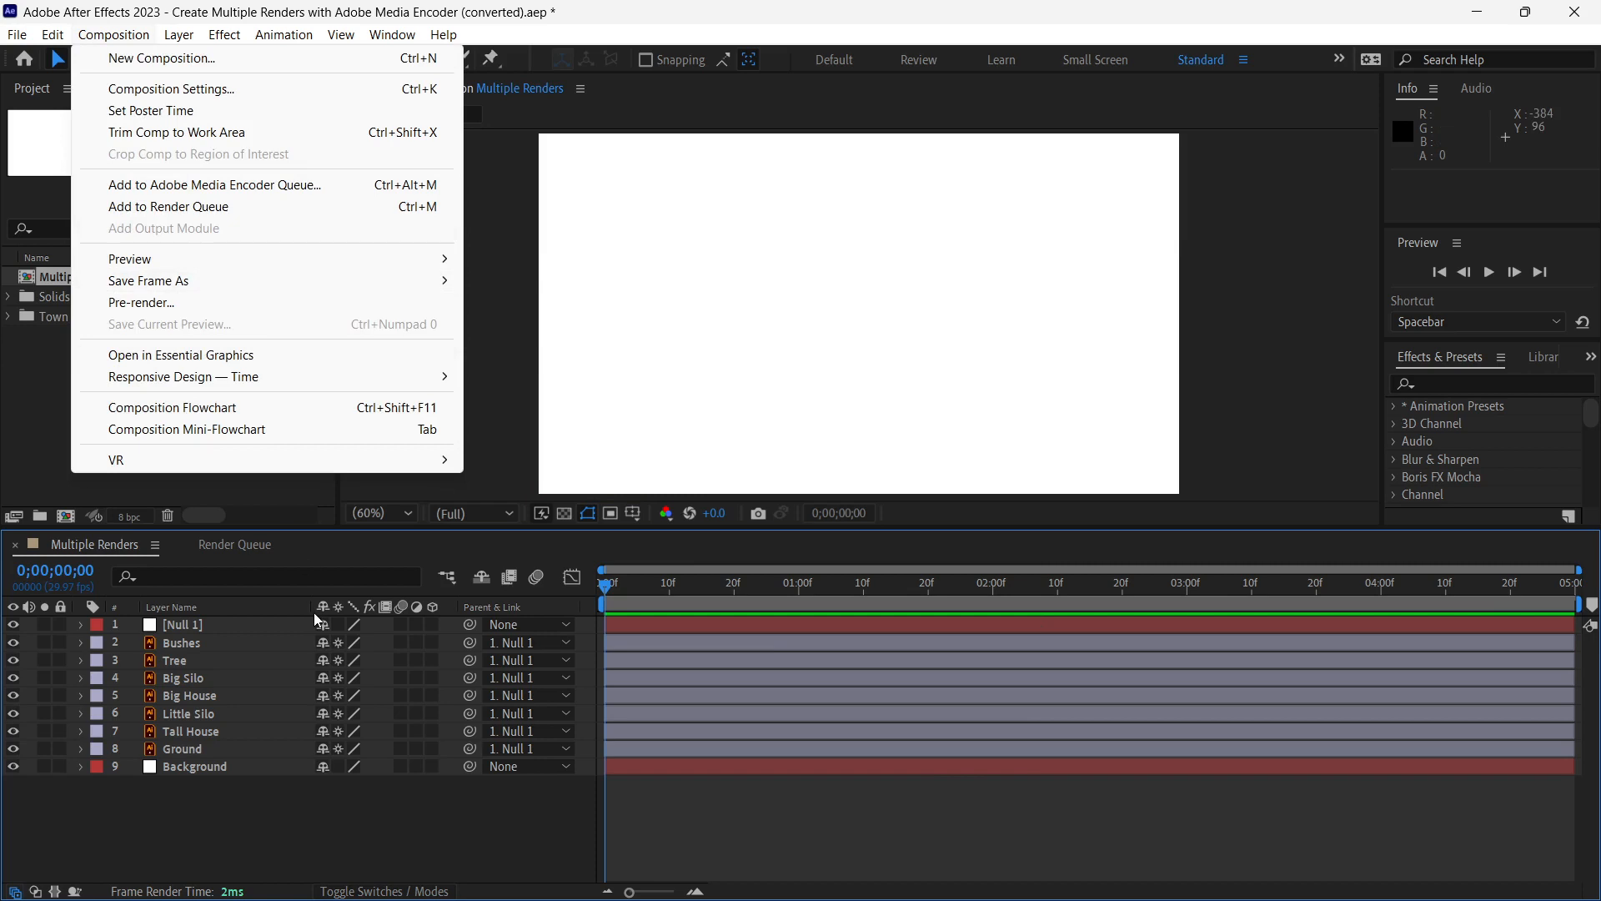
left_click(235, 188)
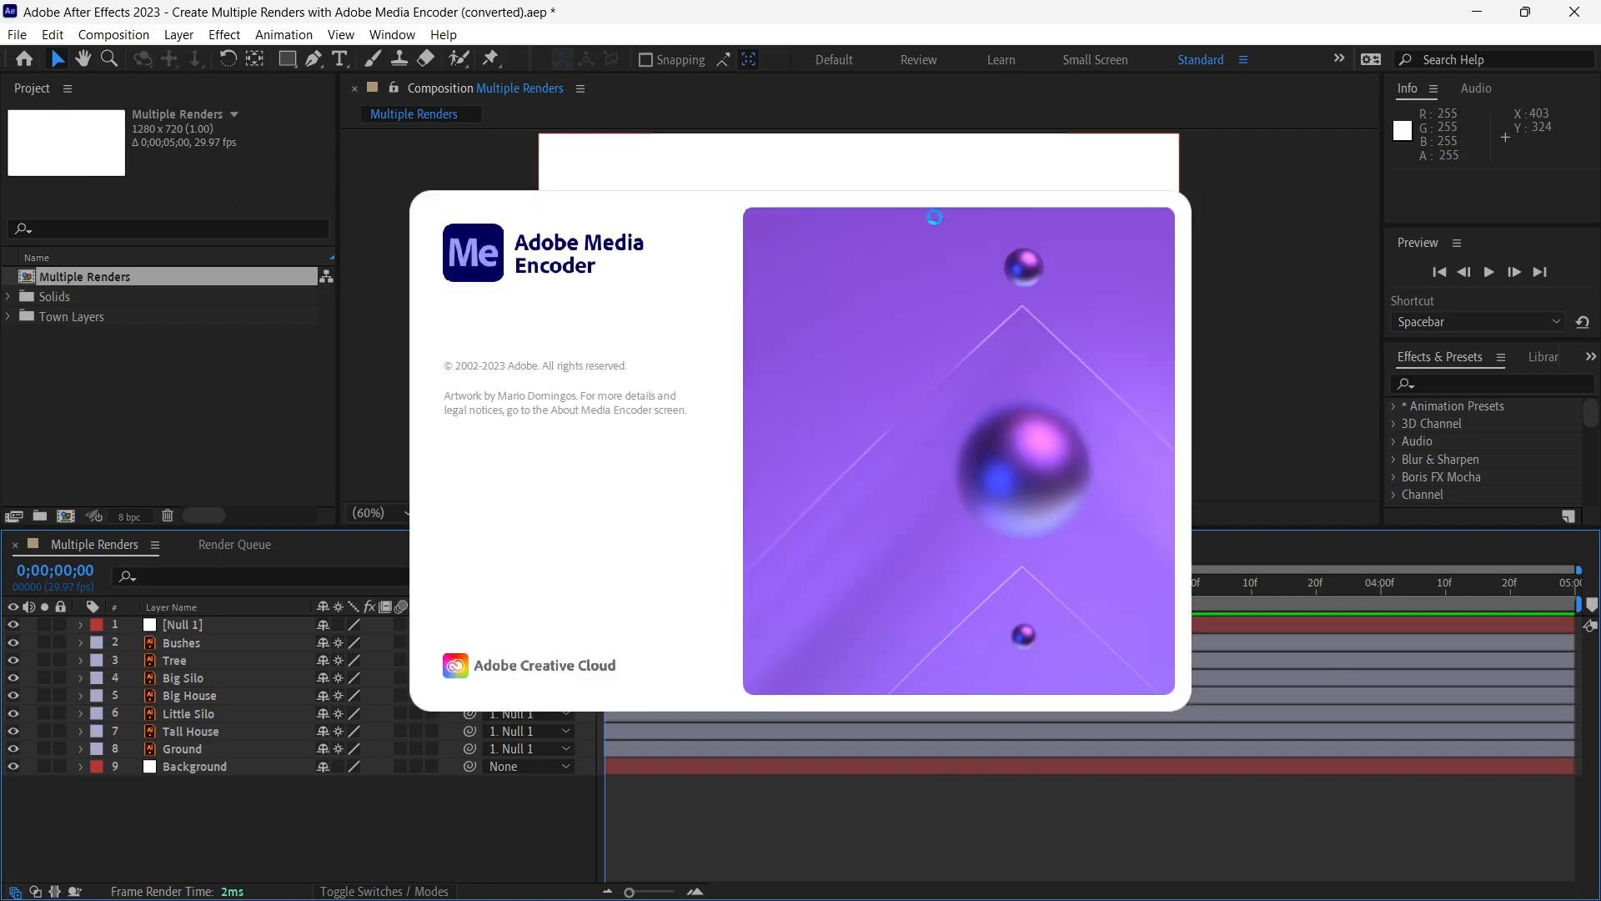
left_click(1476, 12)
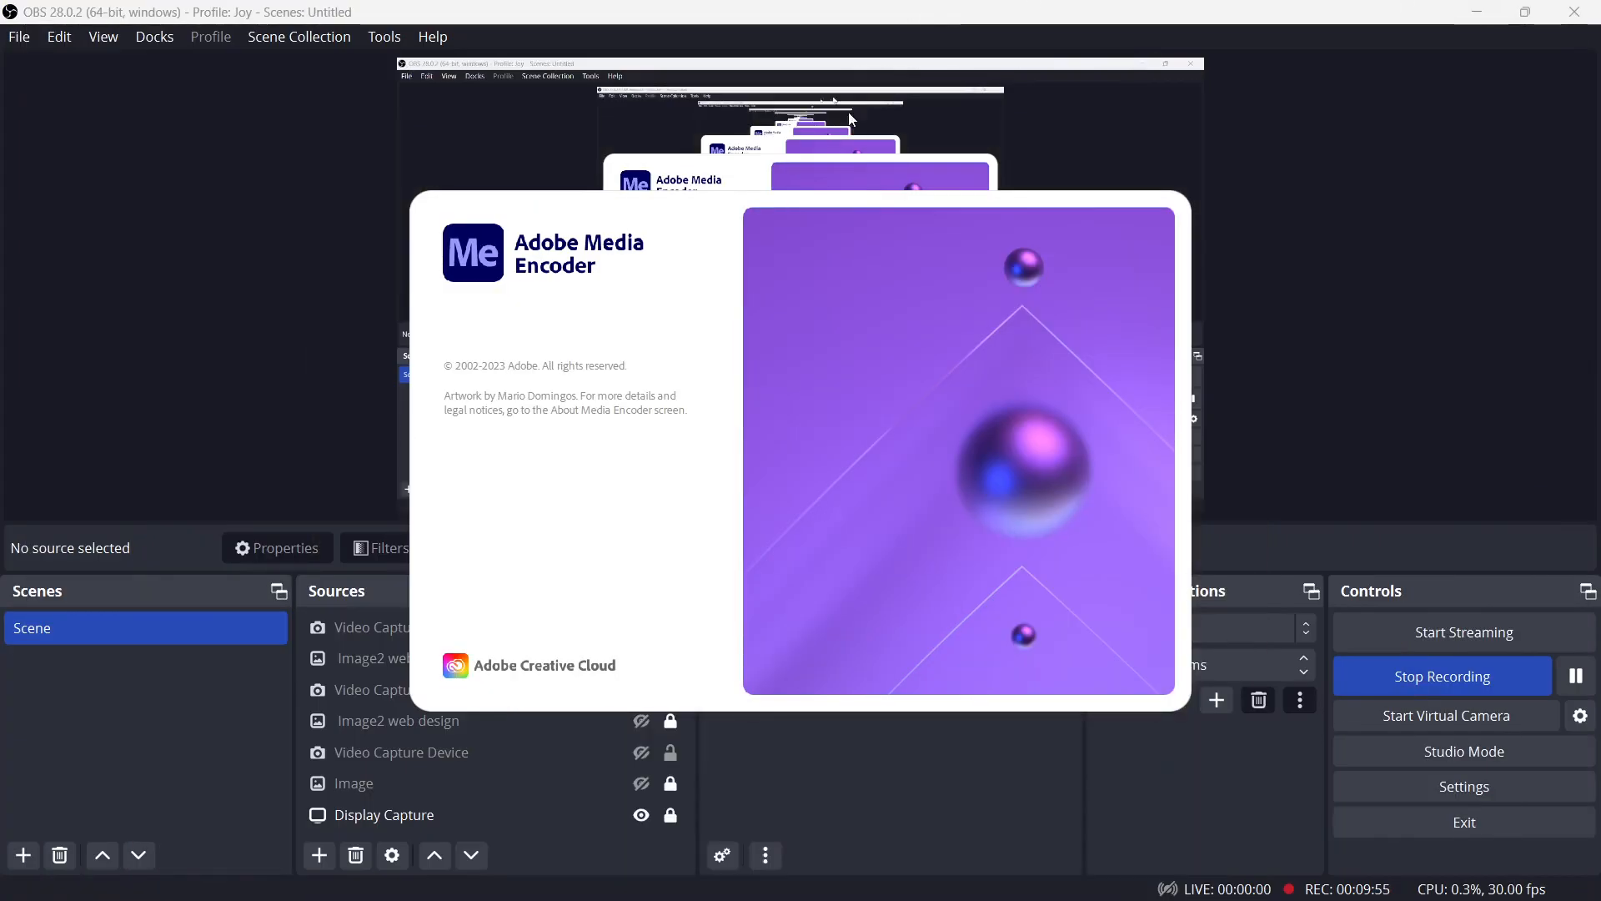
left_click(1476, 11)
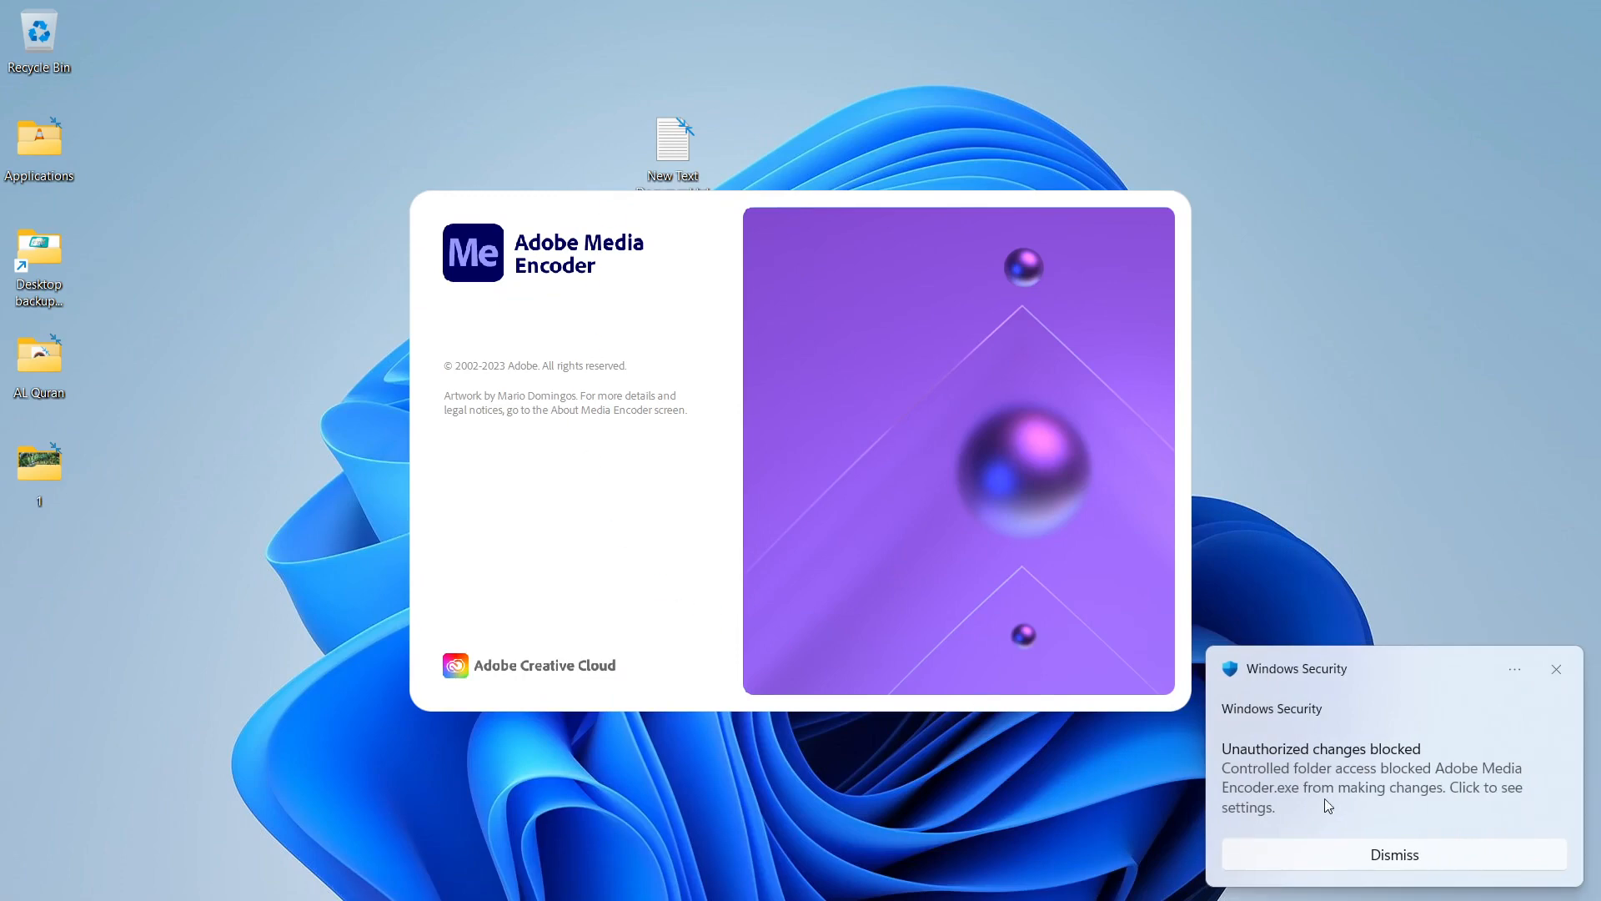
left_click(1557, 670)
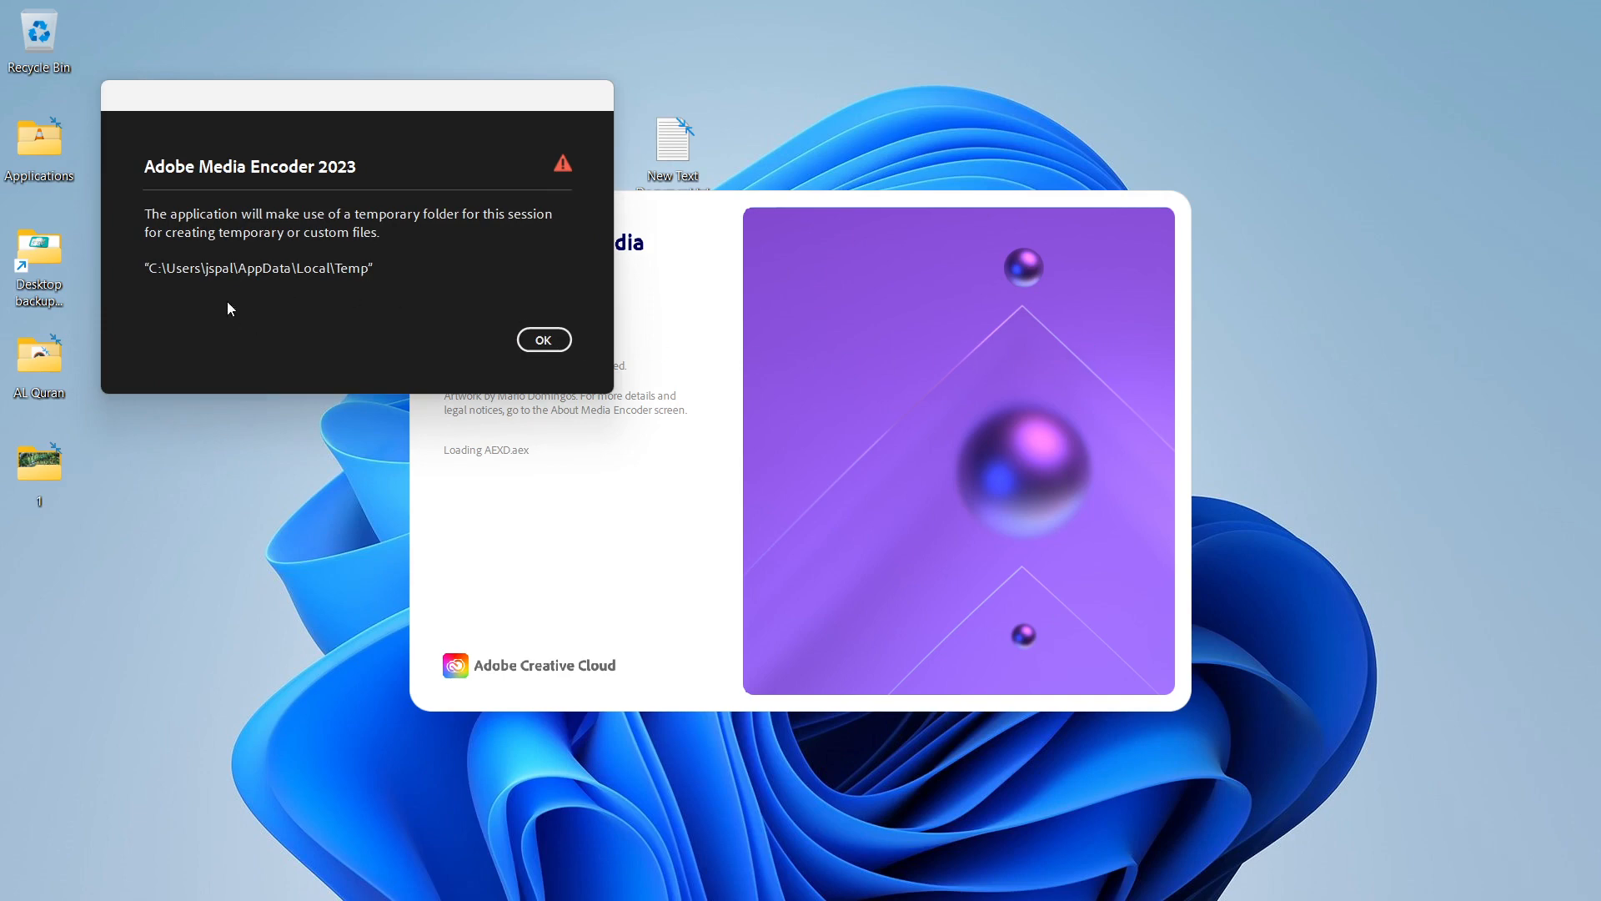
left_click(542, 340)
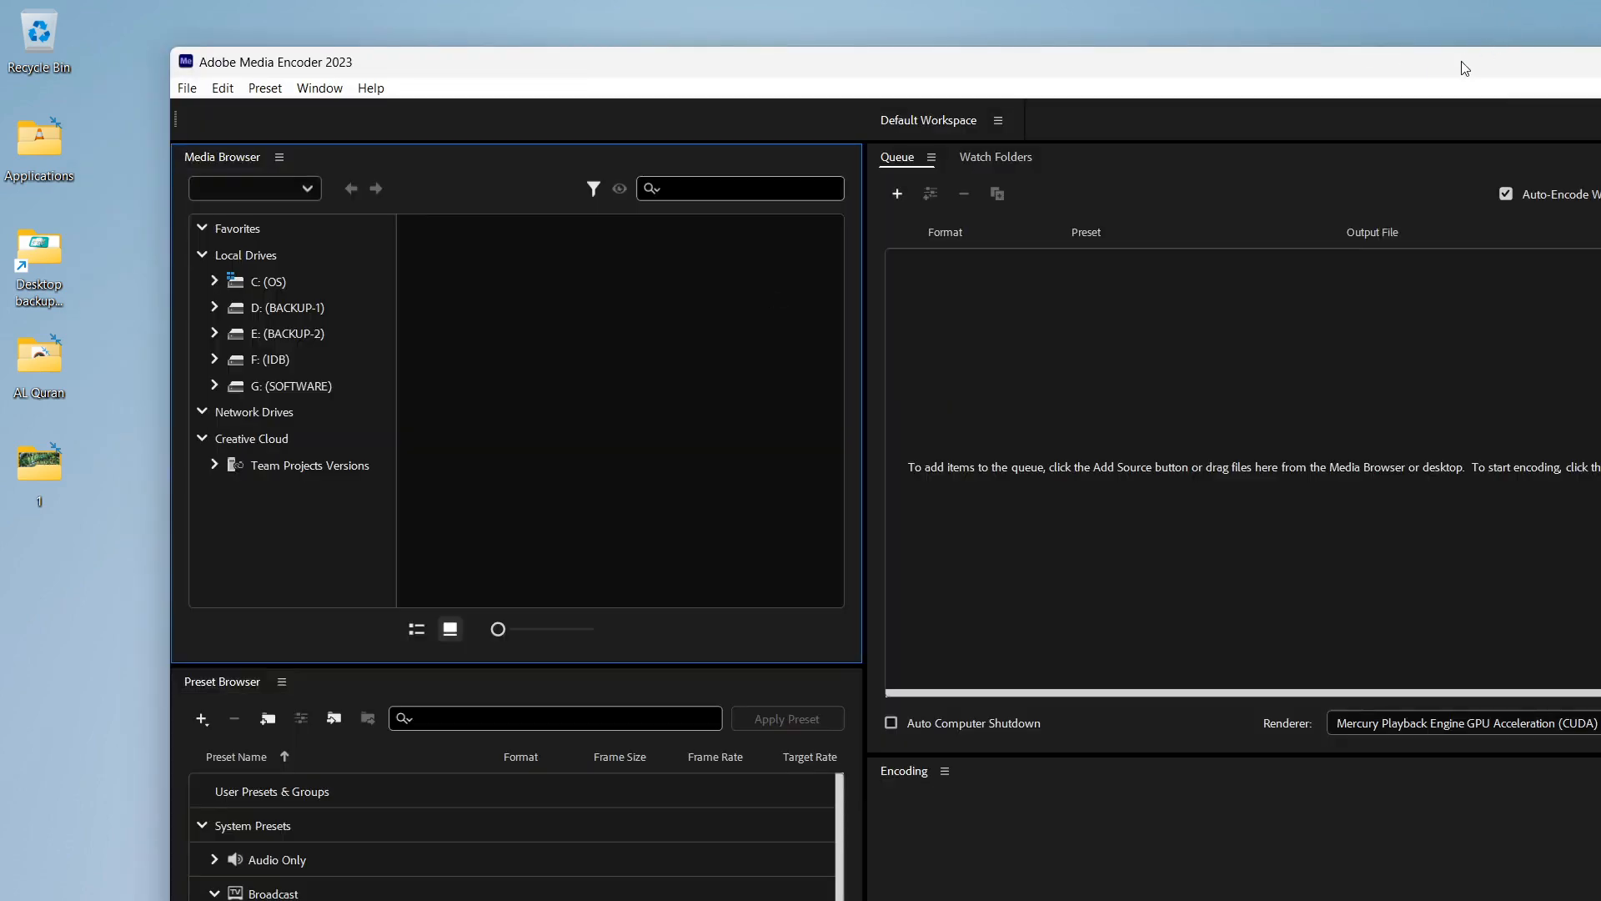
double_click(1461, 62)
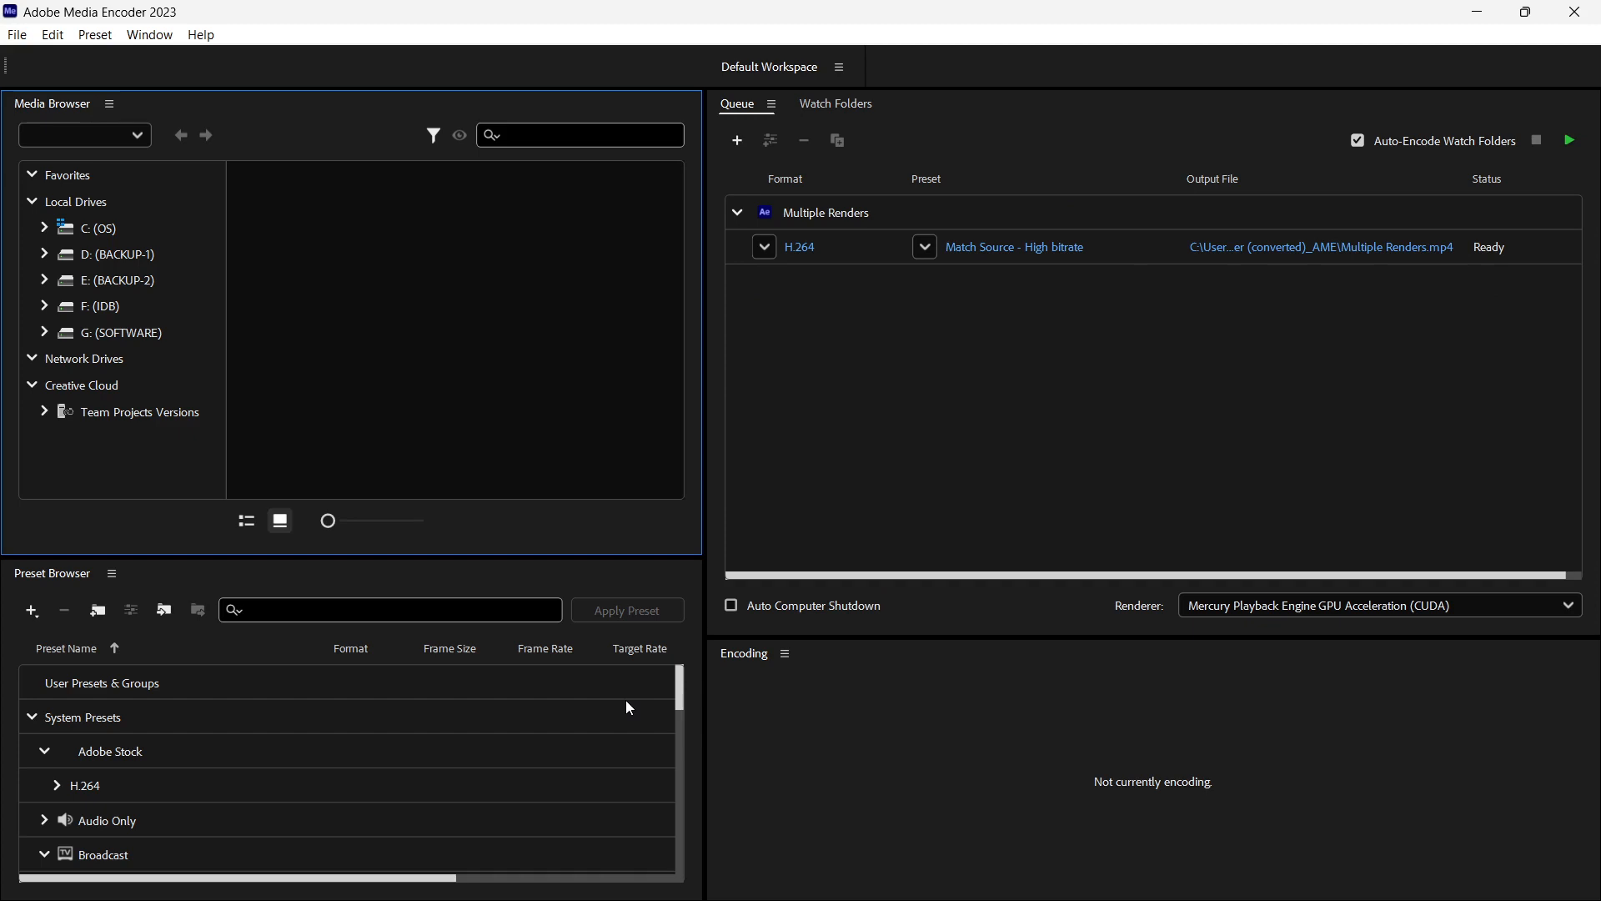
Review the format and preset choices for the Multiple Renders output, keeping H.264 and Match Source - High bitrate
left_click(764, 247)
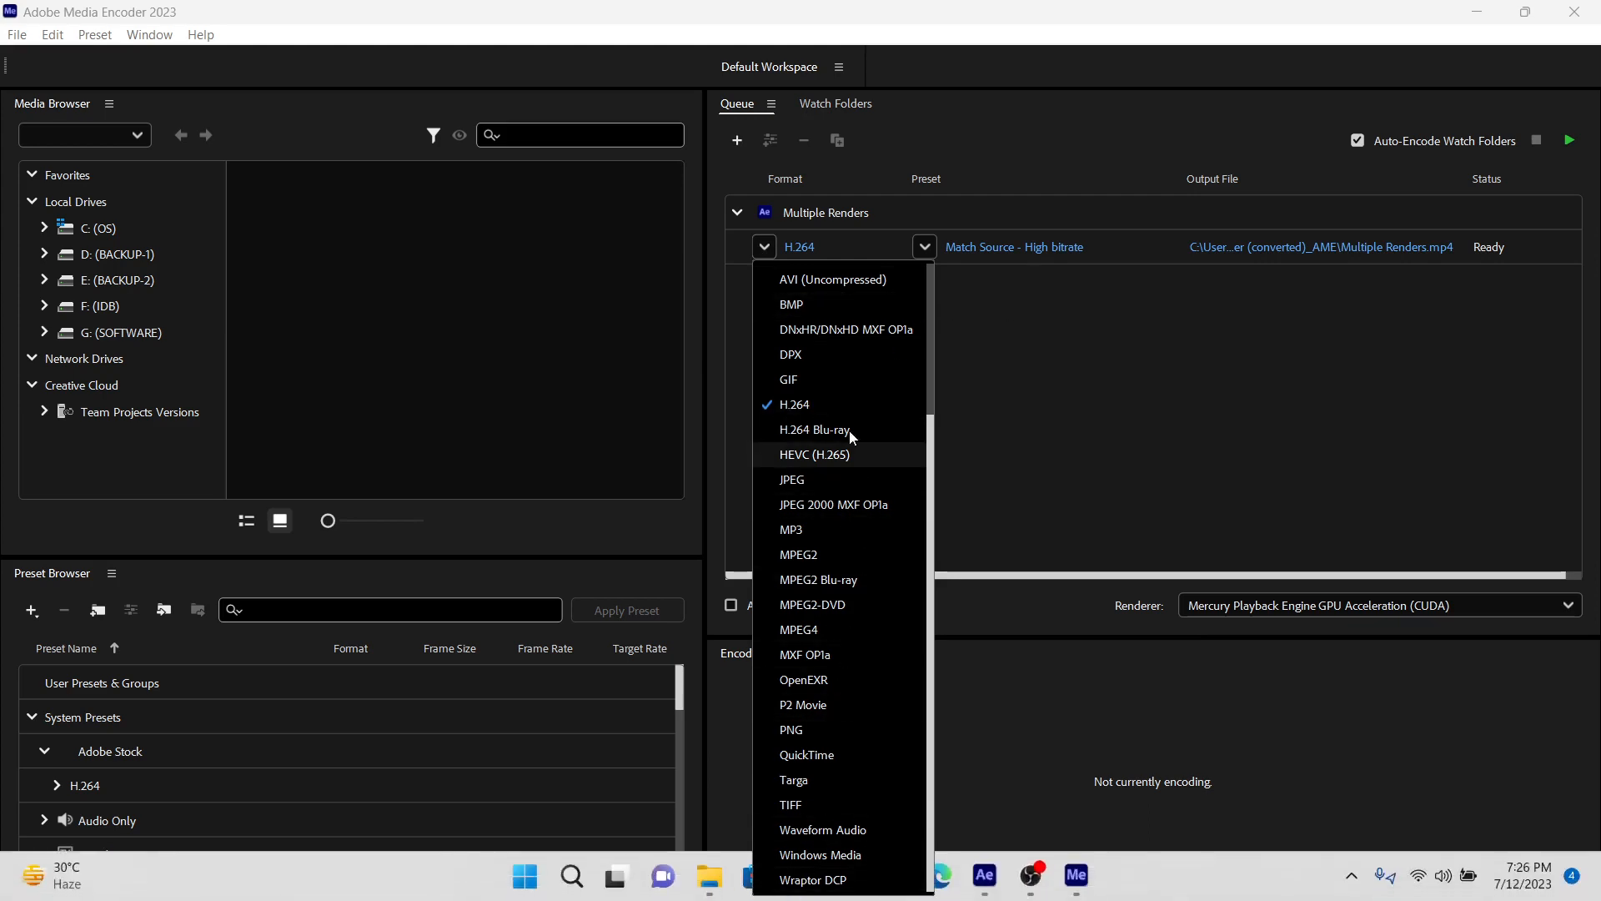
left_click(993, 312)
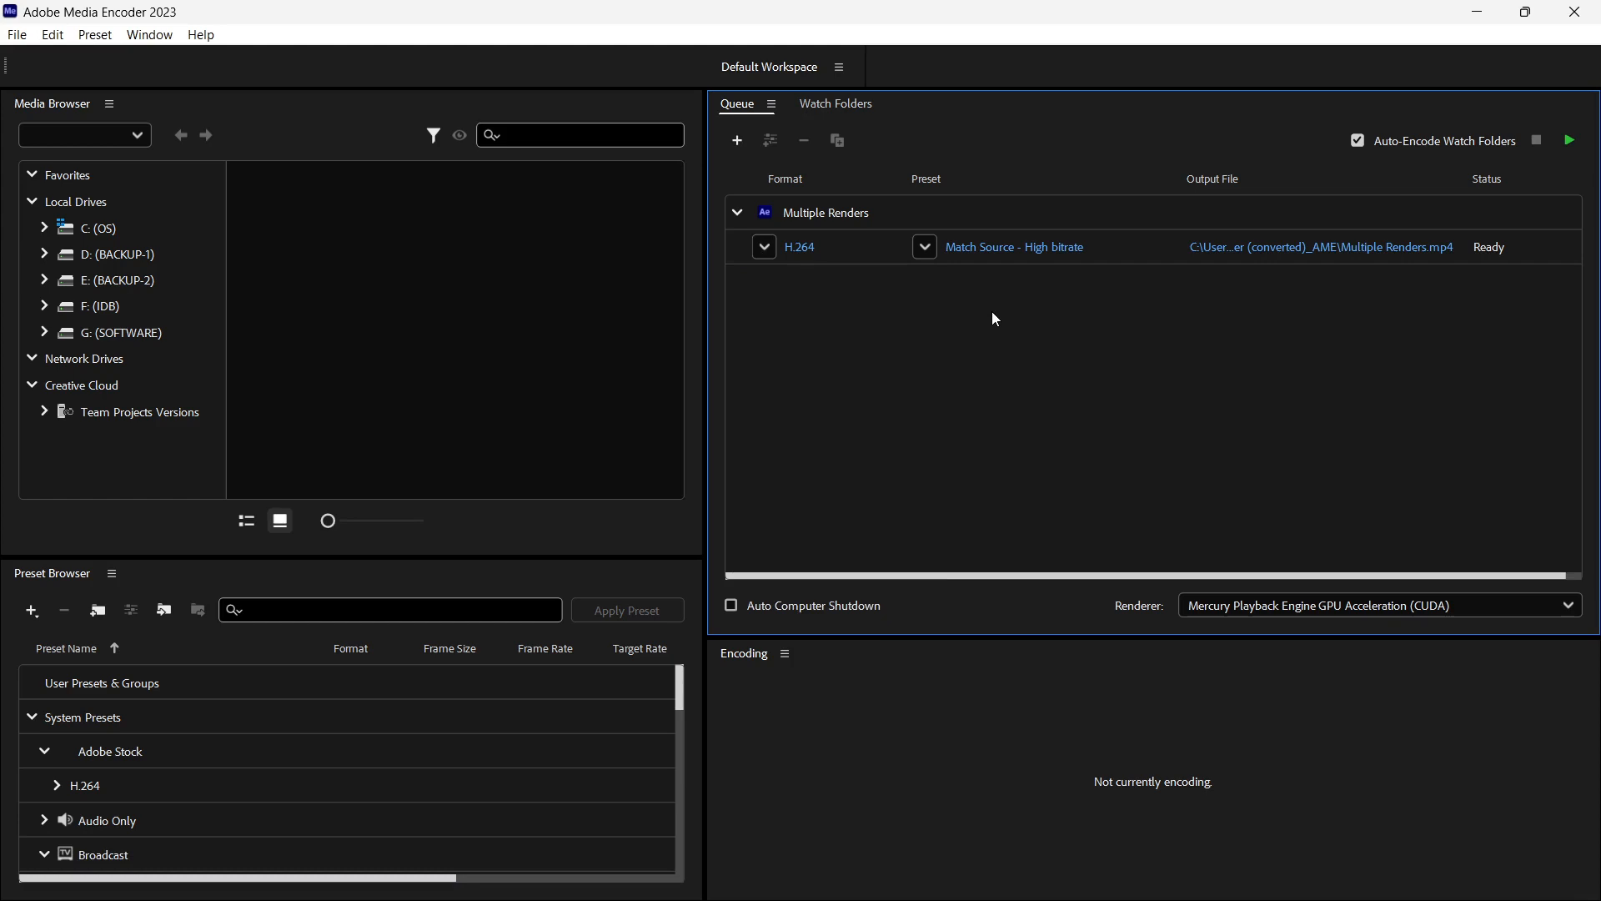
left_click(924, 247)
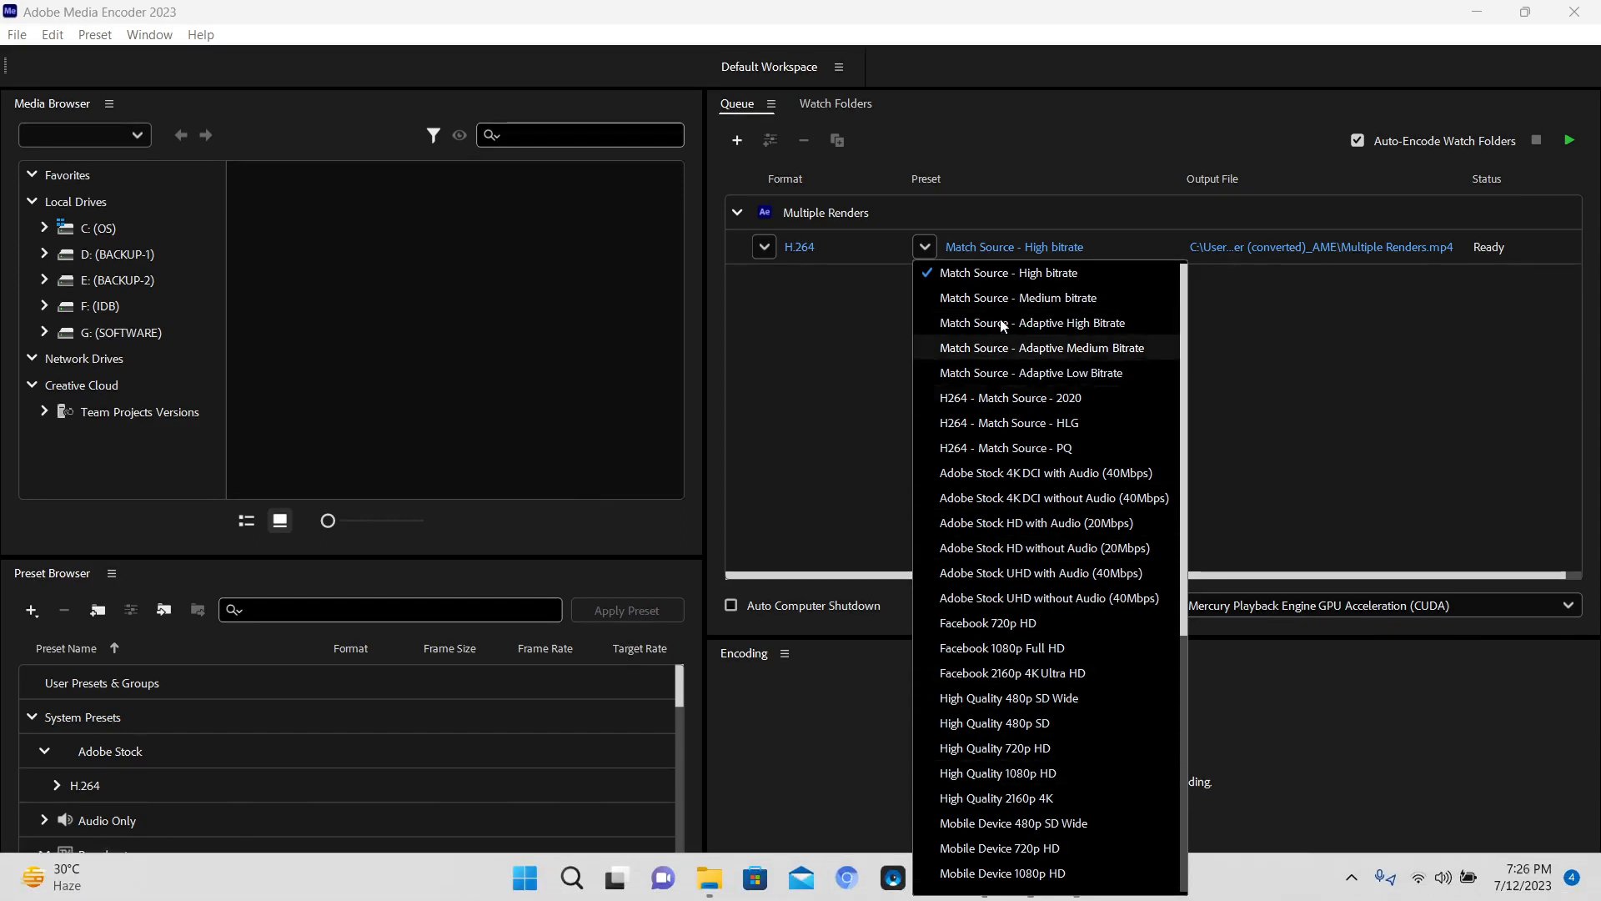
left_click(842, 314)
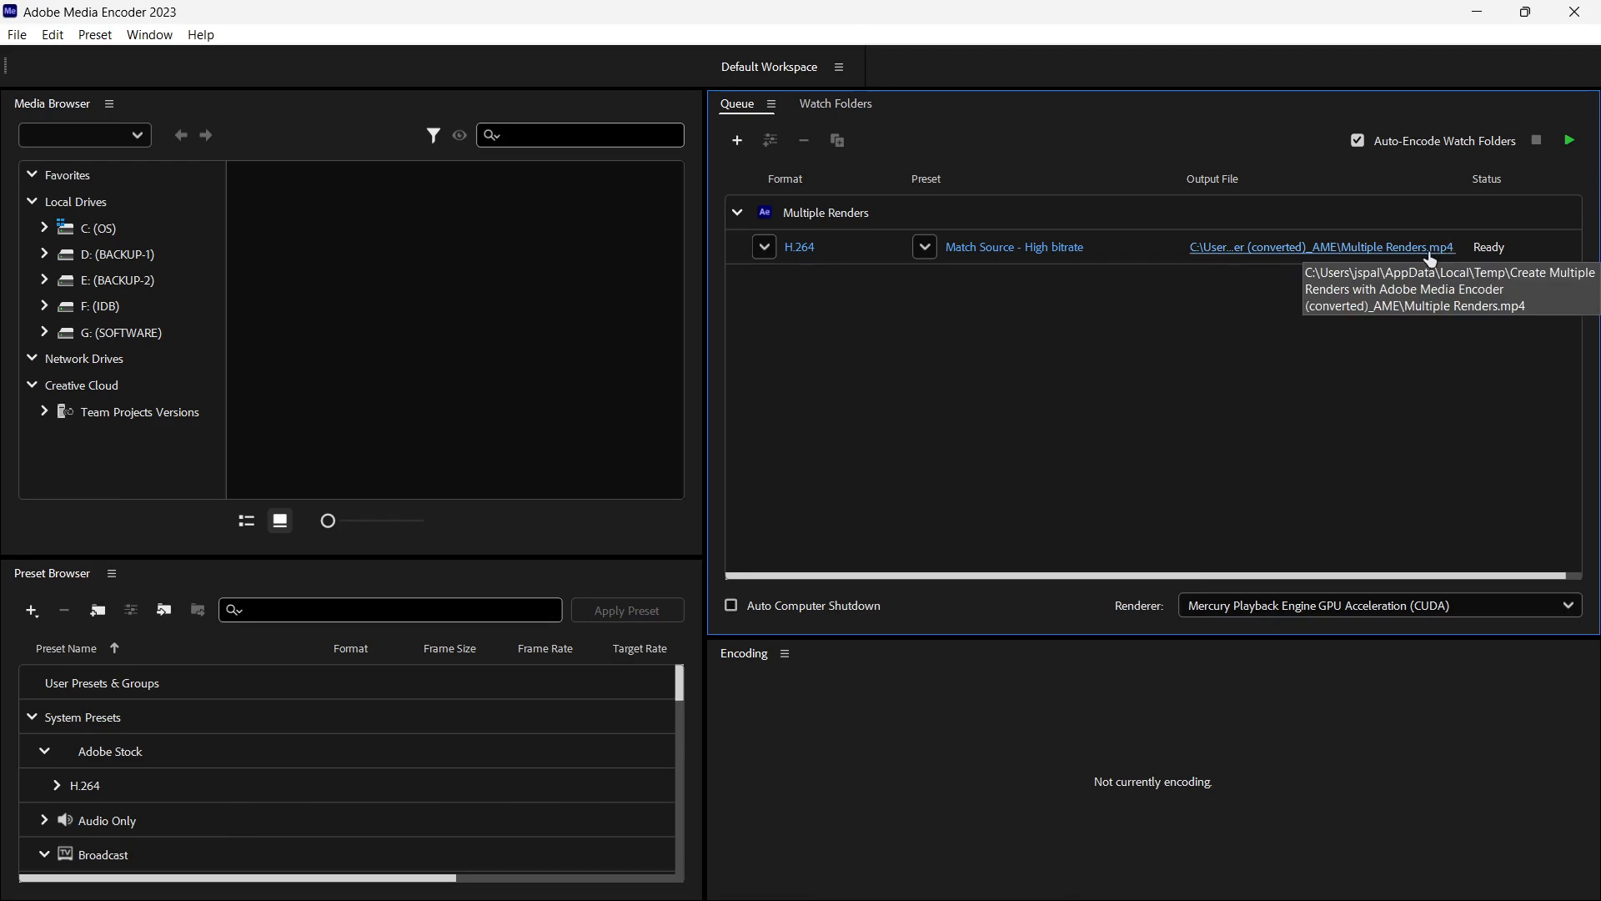
Set the output file to Multiple Renders.mp4 on the Desktop
left_click(1358, 247)
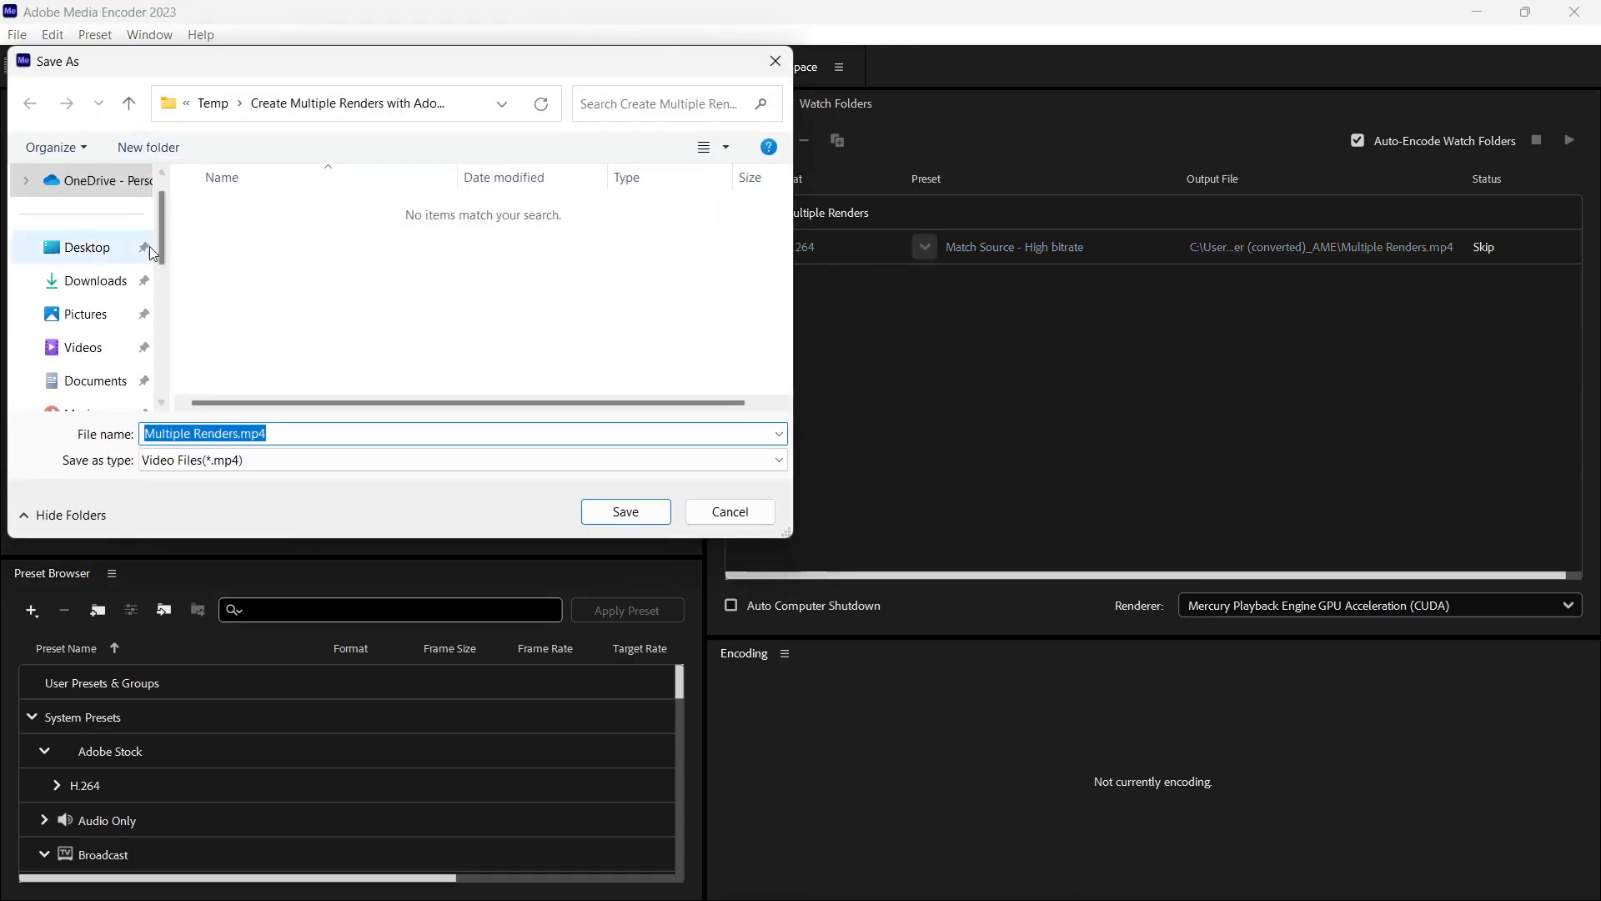
left_click(83, 247)
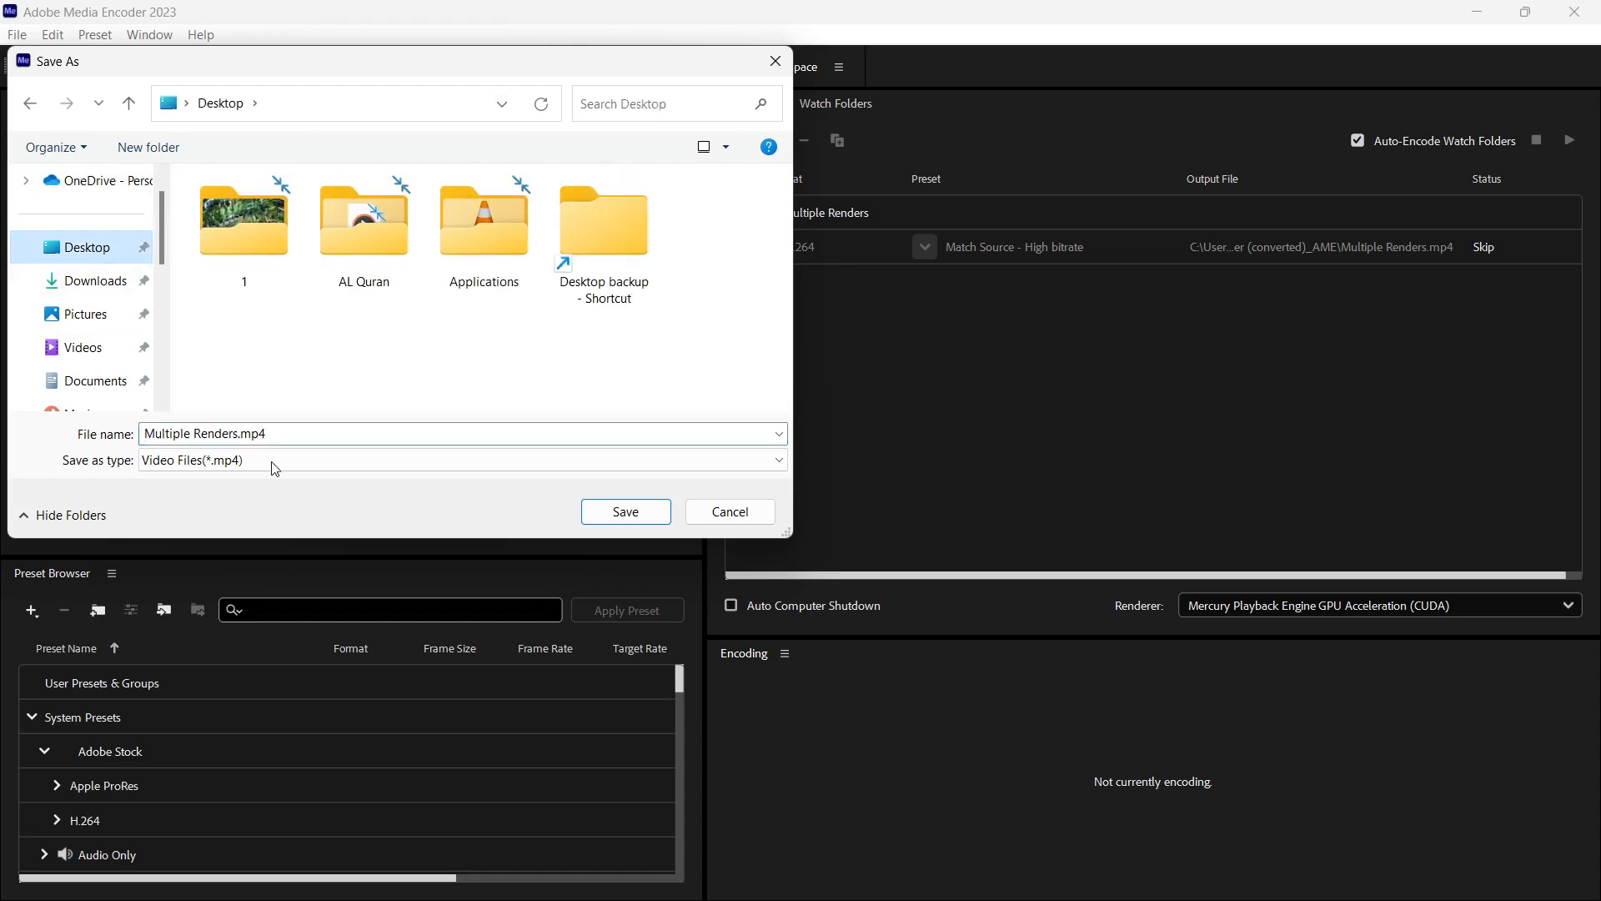
left_click(625, 511)
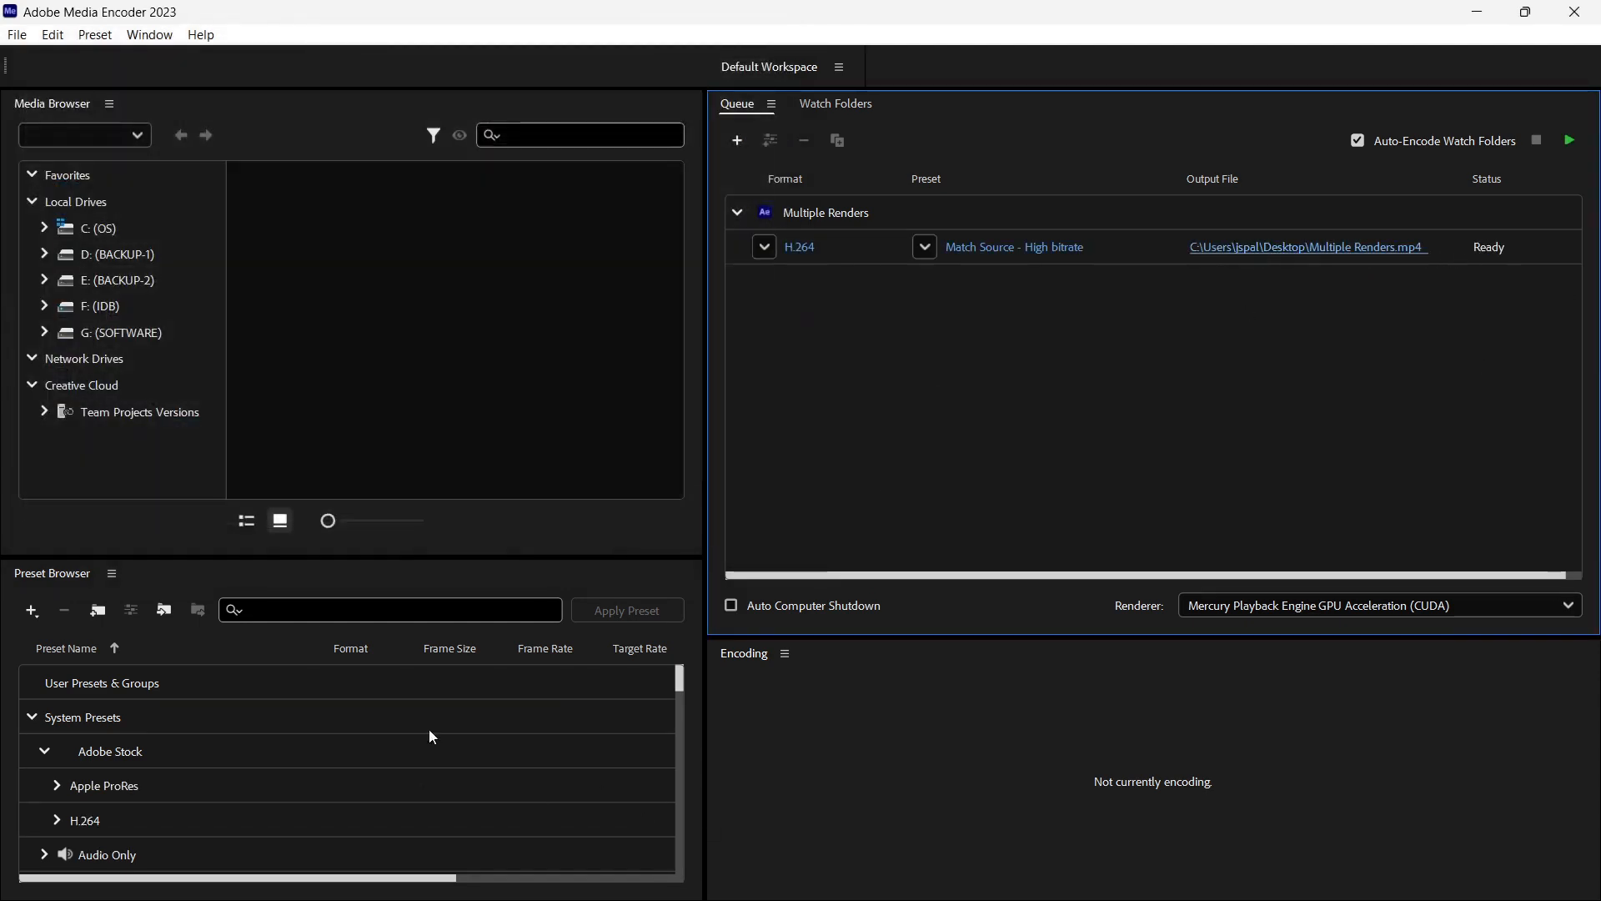
Look through the available system presets and collapse the System Presets group
left_click(297, 608)
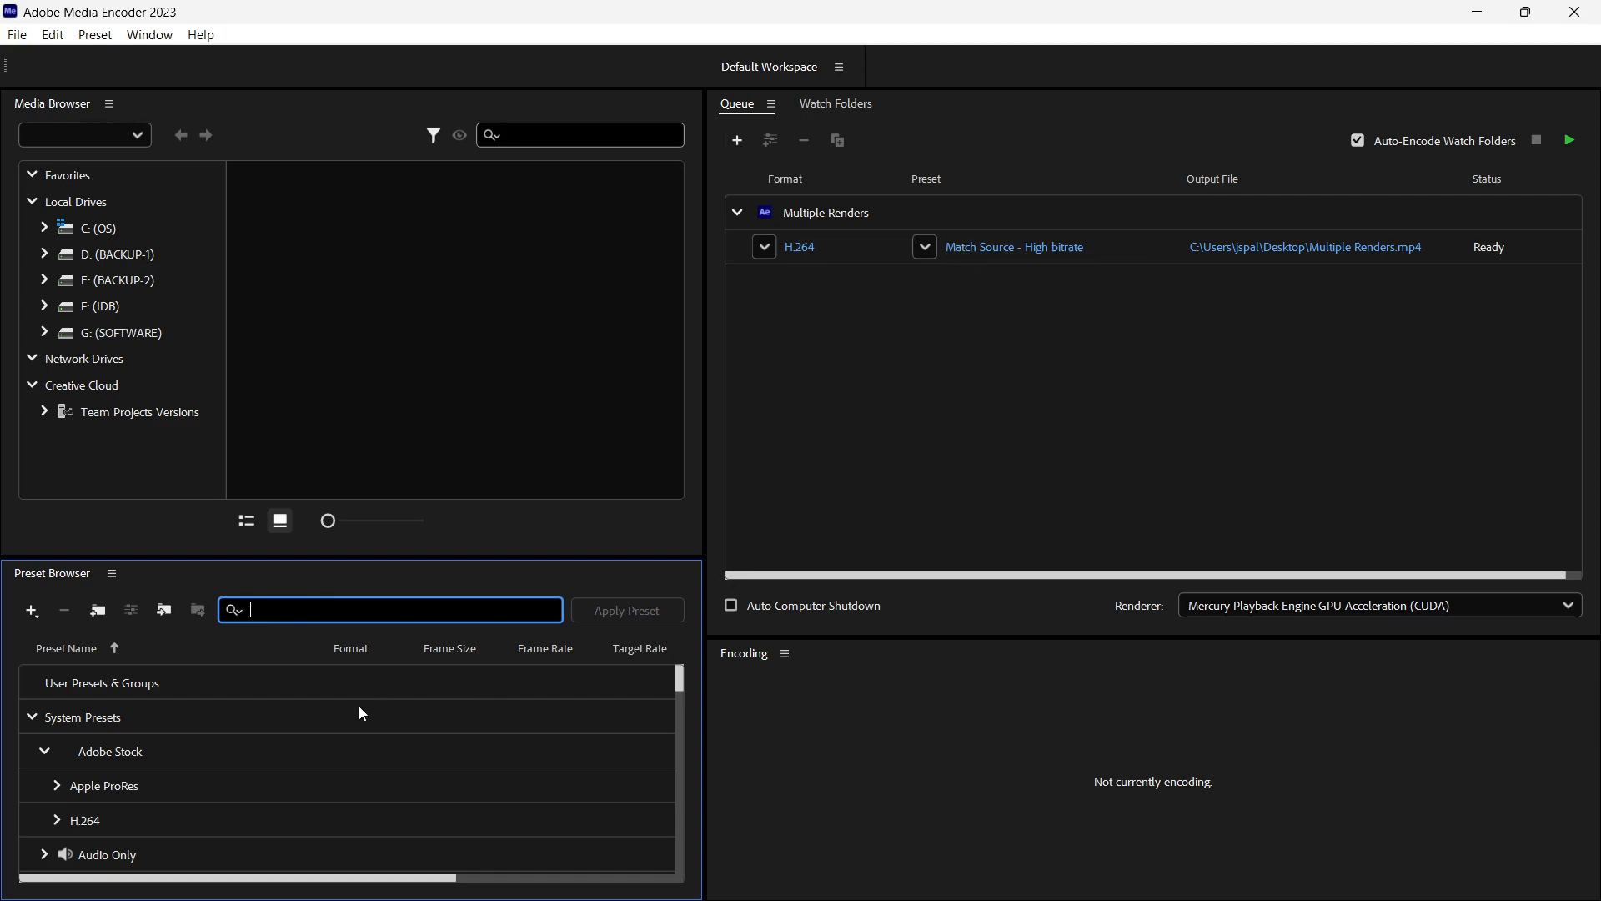
scroll(292, 785, "down", 5)
scroll(287, 788, "up", 1)
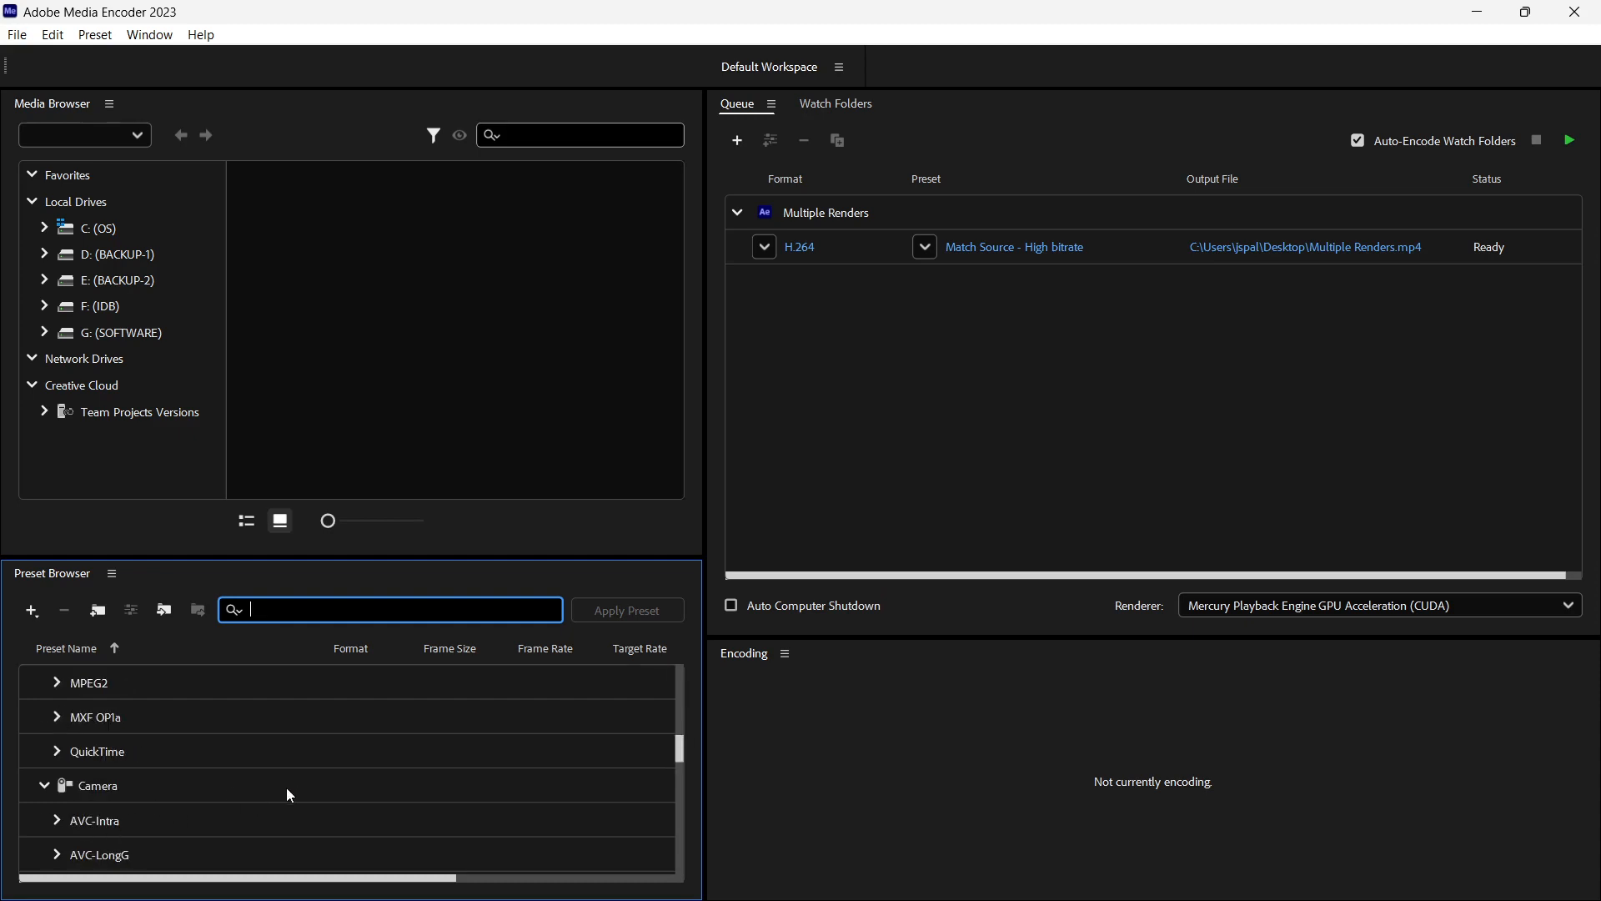
mouse_move(676, 748)
left_mouse_down()
mouse_move(656, 860)
mouse_move(663, 762)
left_mouse_up()
scroll(437, 821, "up", 2)
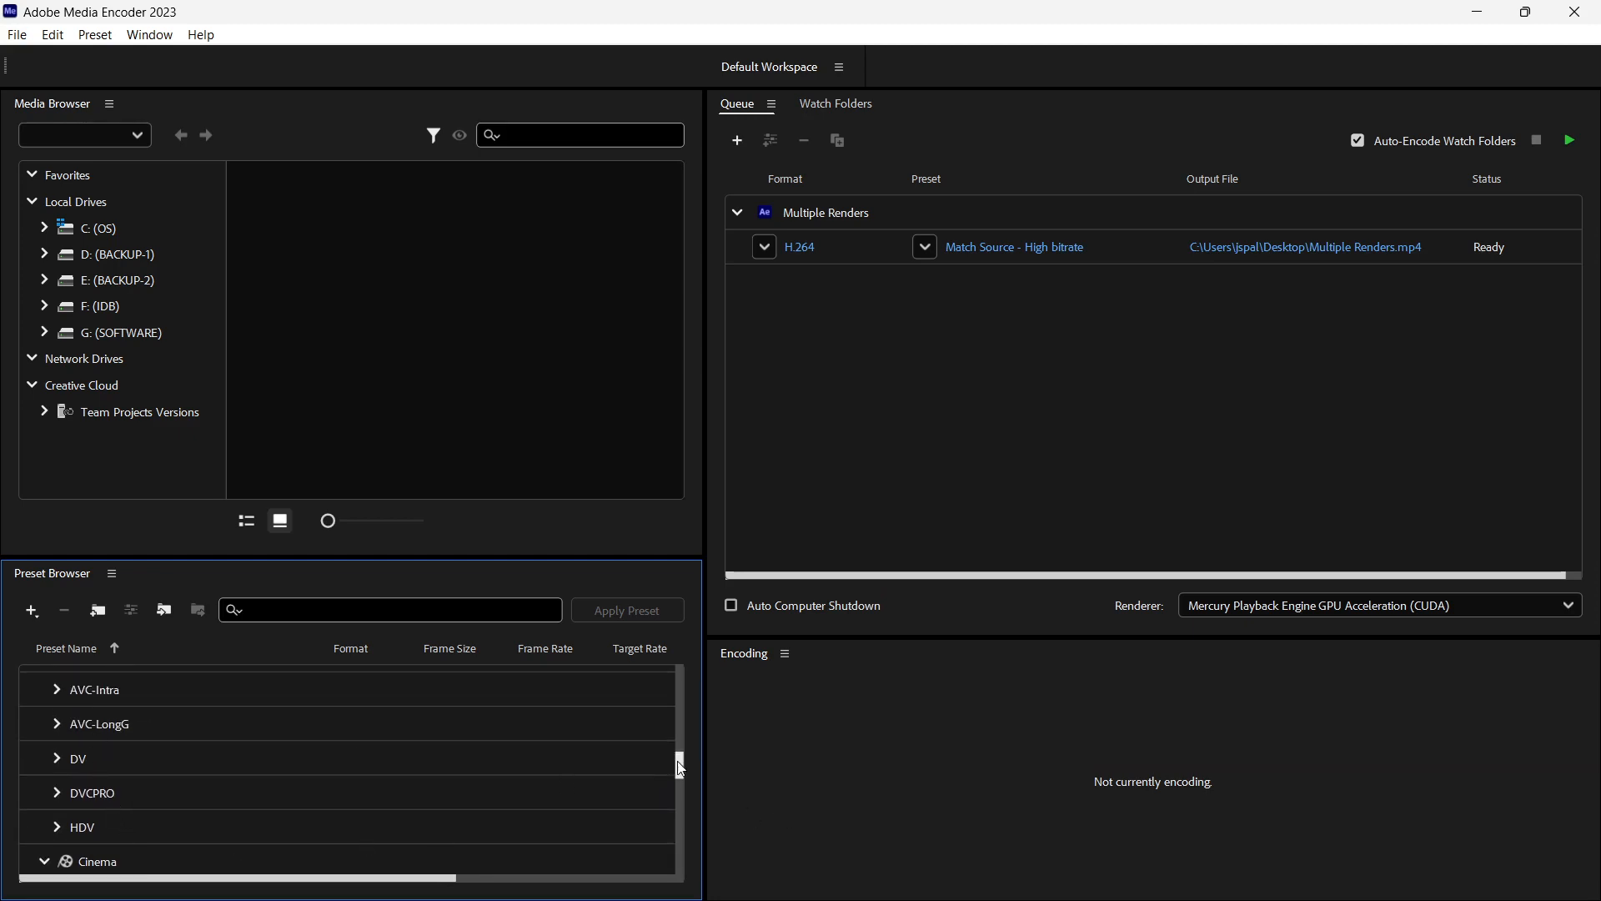
left_click_drag(675, 765, 684, 652)
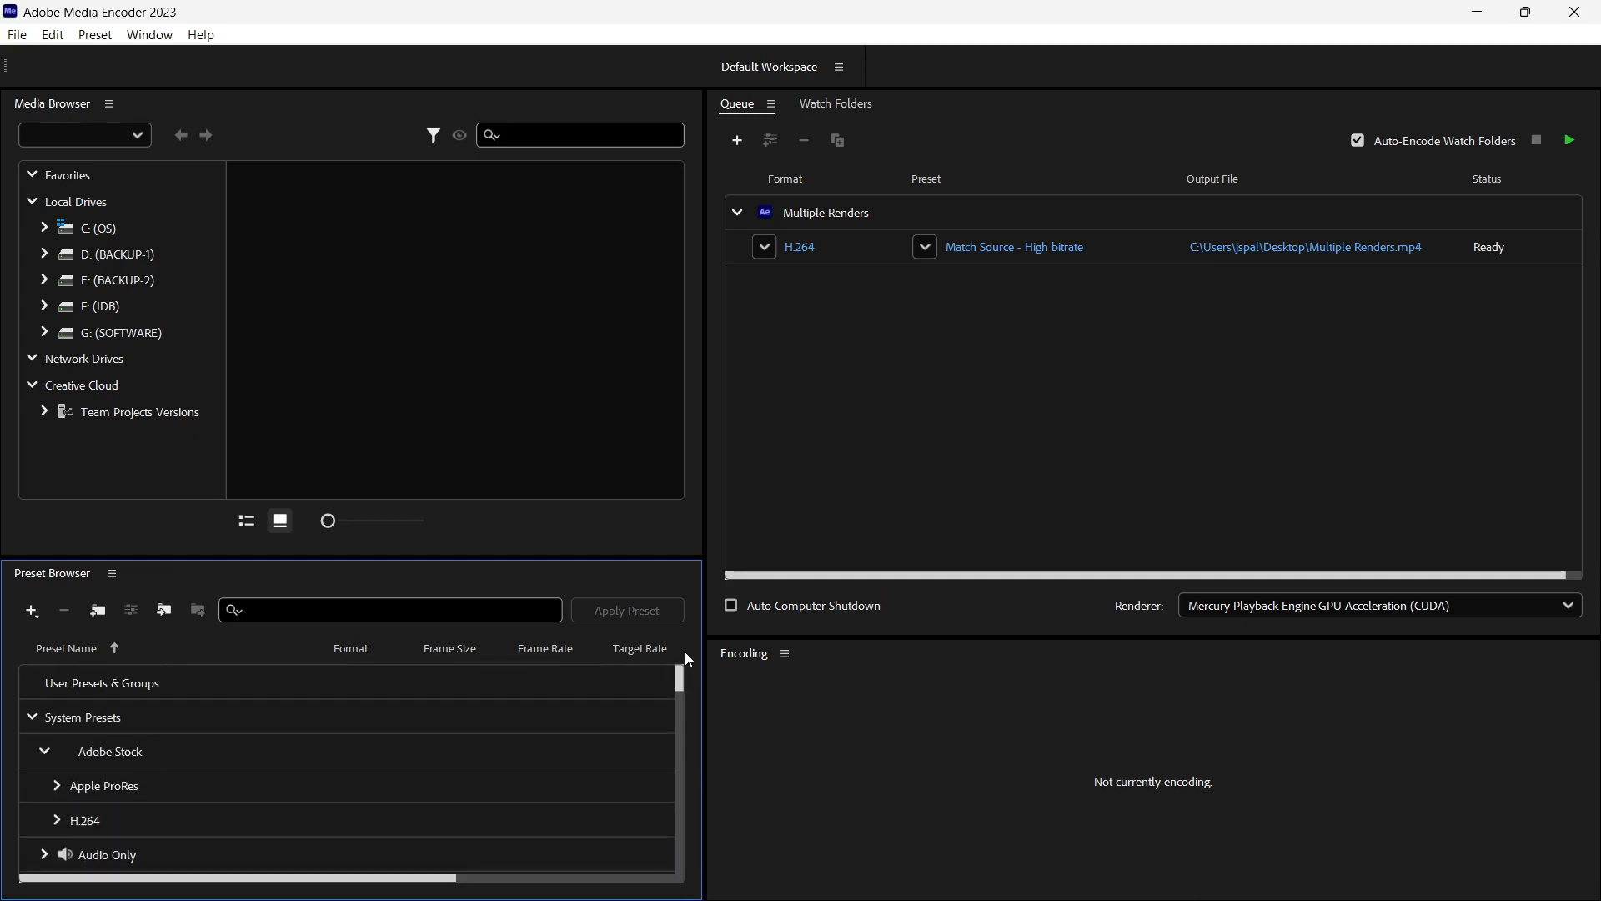
left_click(31, 718)
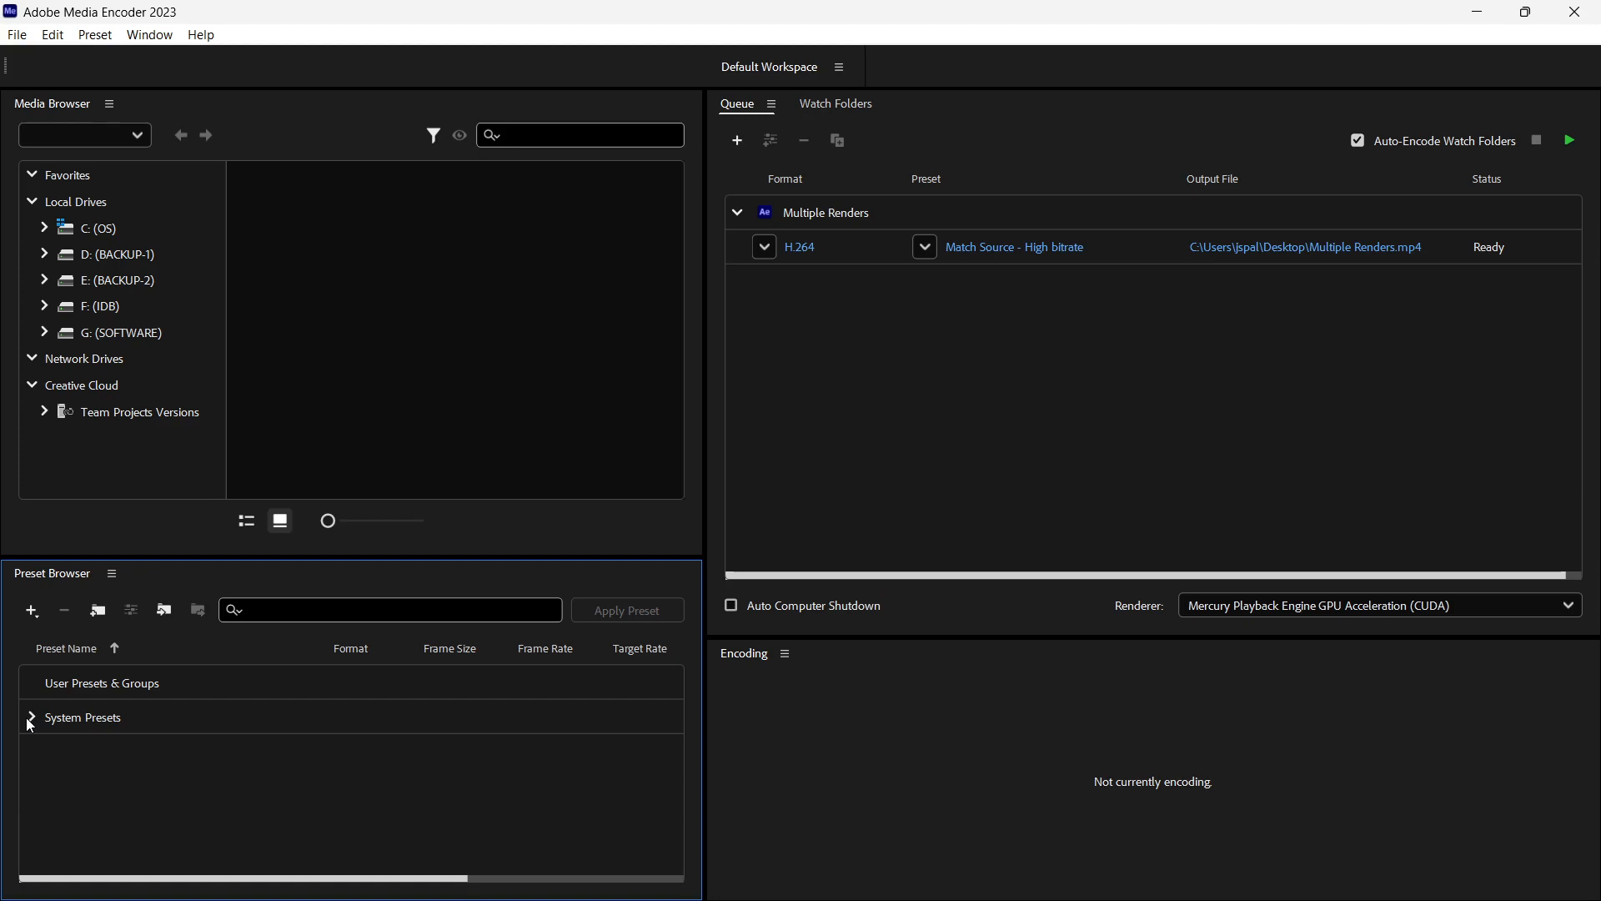
Search the presets for "you" and apply YouTube 1080p Full HD to the Multiple Renders output
left_click(326, 609)
type("you")
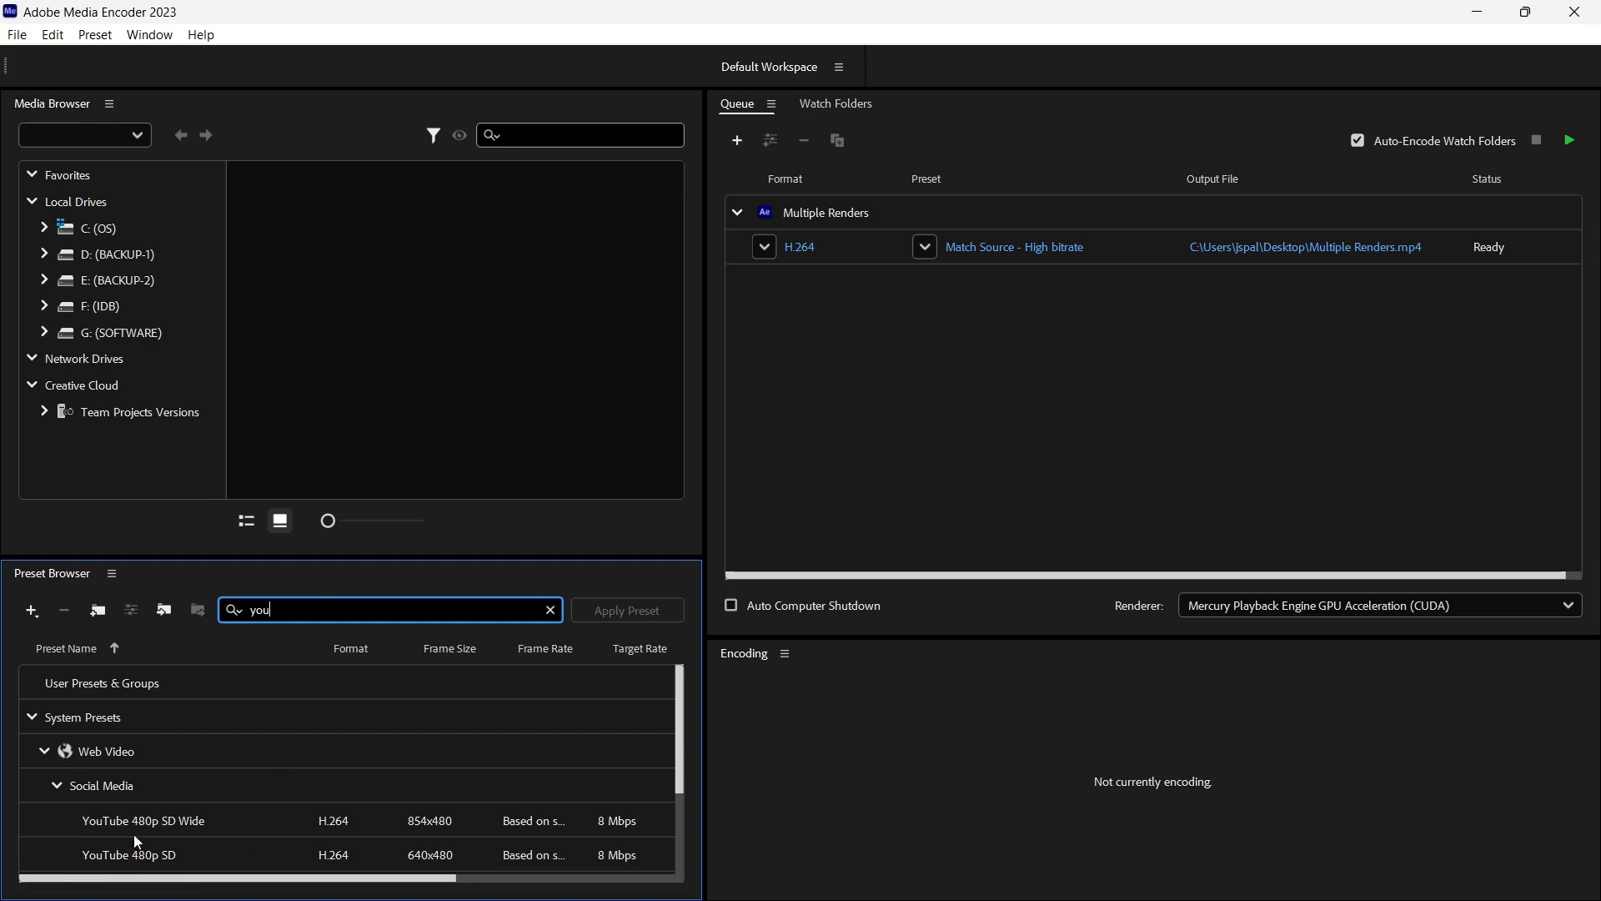
left_click_drag(682, 757, 684, 842)
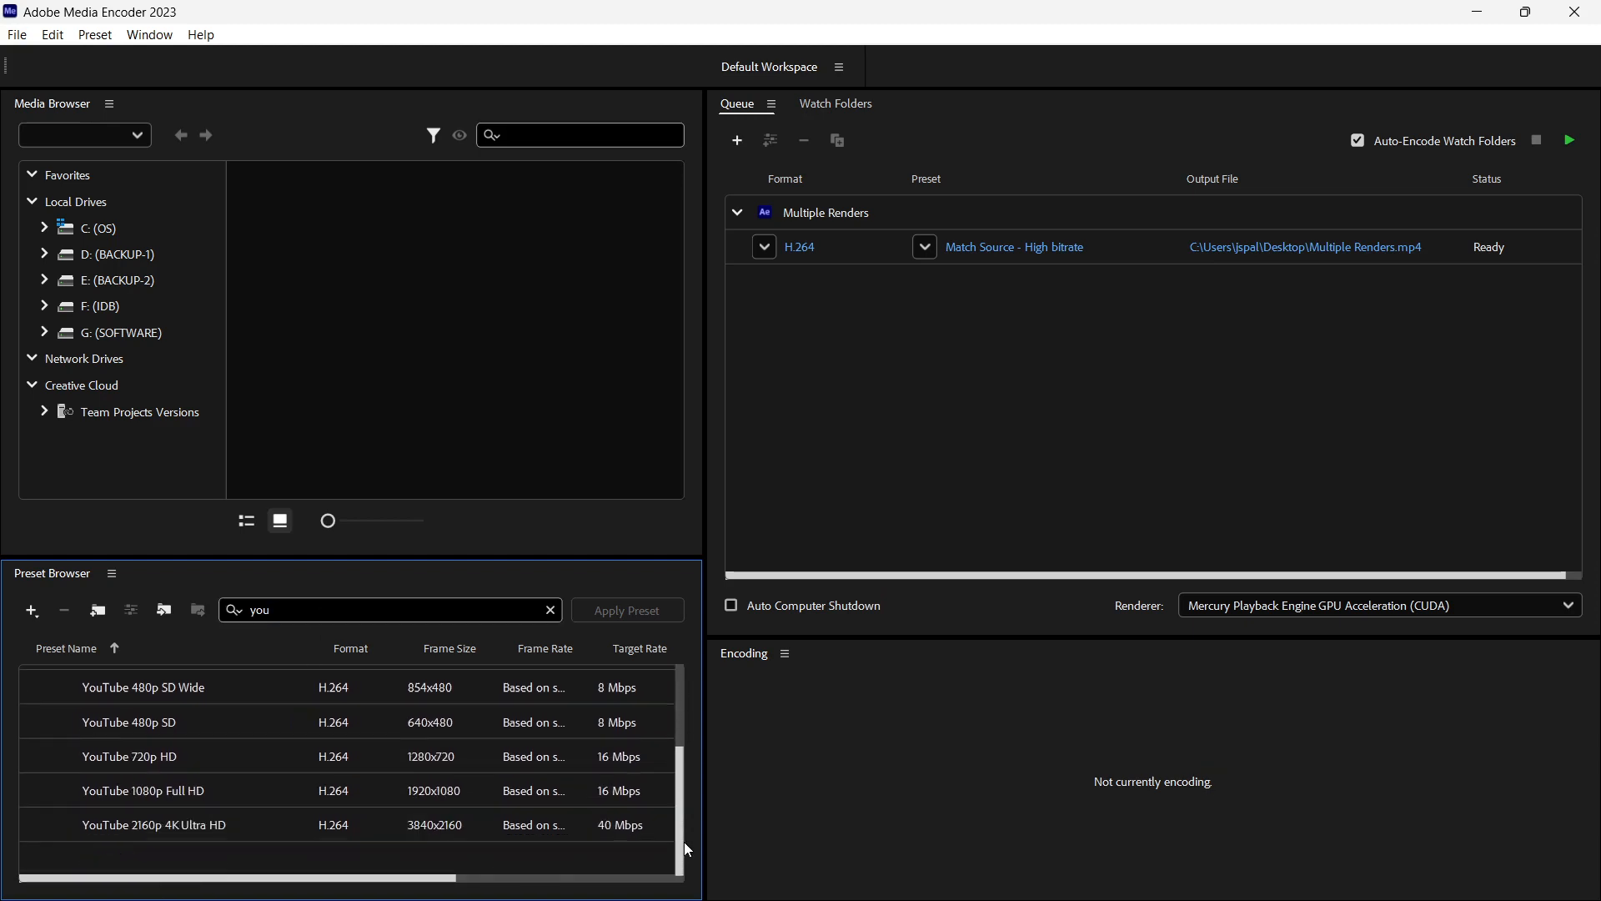
left_click(164, 793)
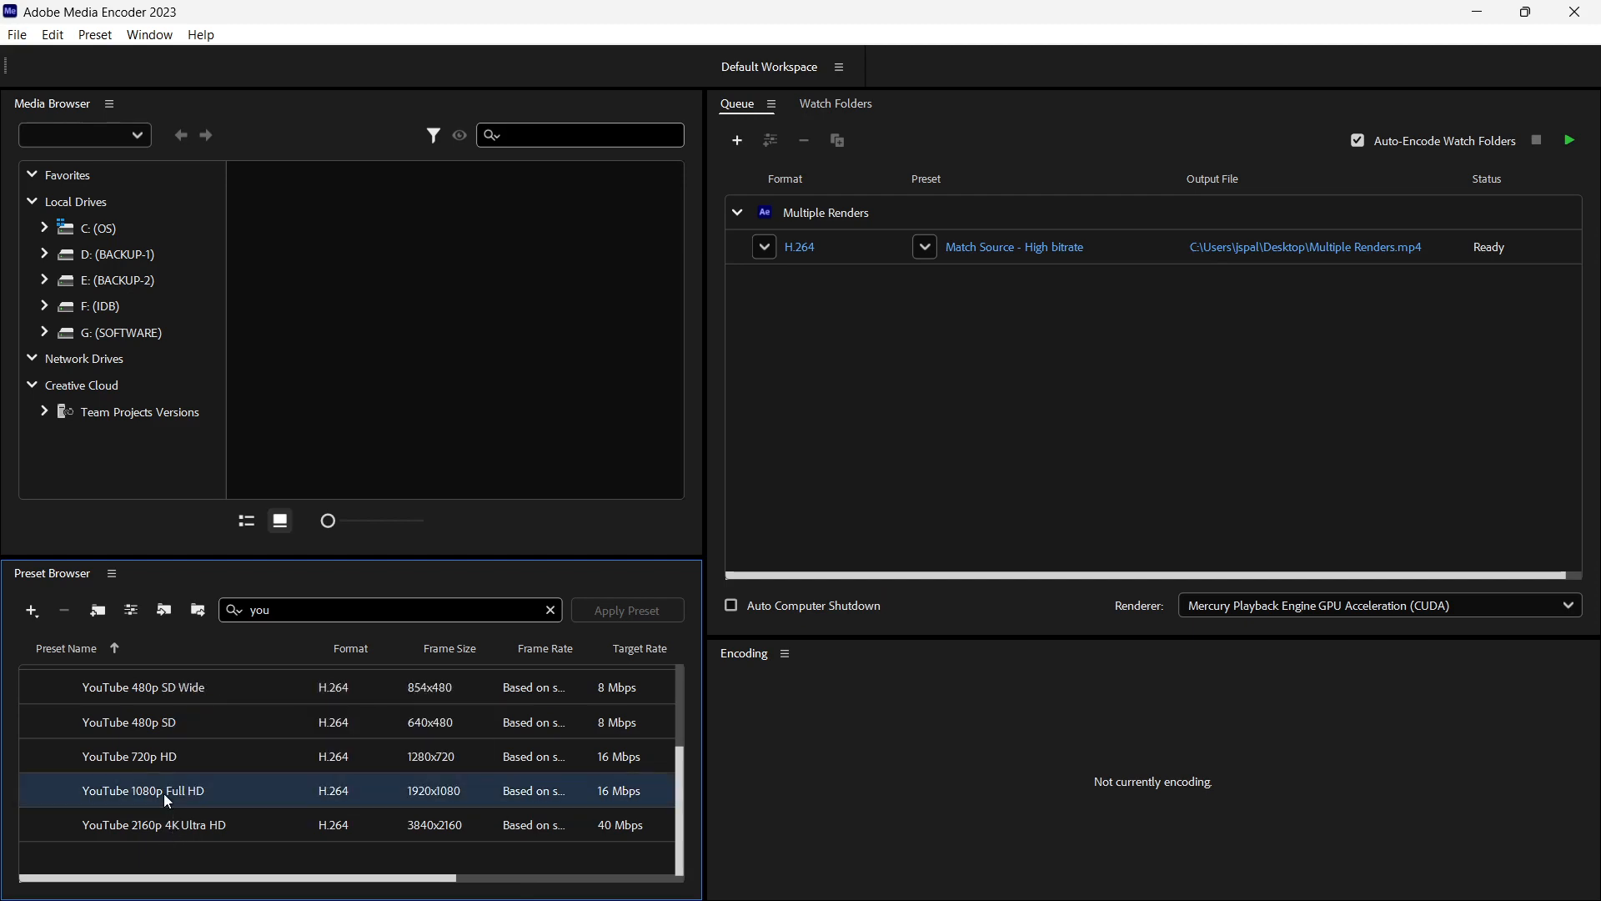
left_click_drag(157, 793, 979, 248)
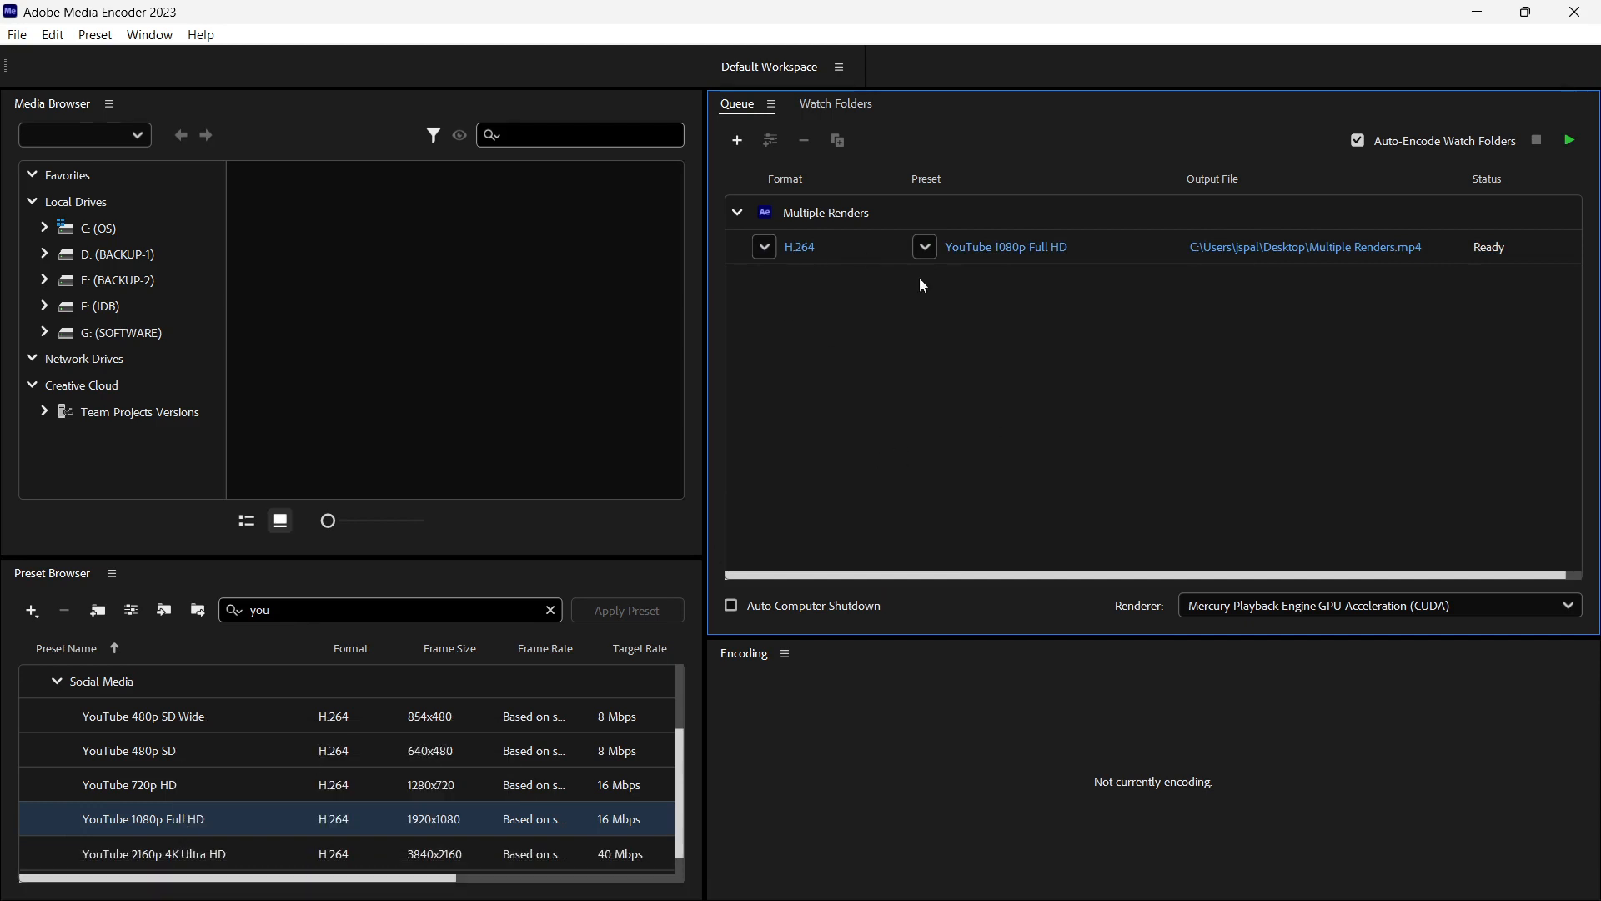
Duplicate the Multiple Renders source item in the encoding queue
left_click(739, 140)
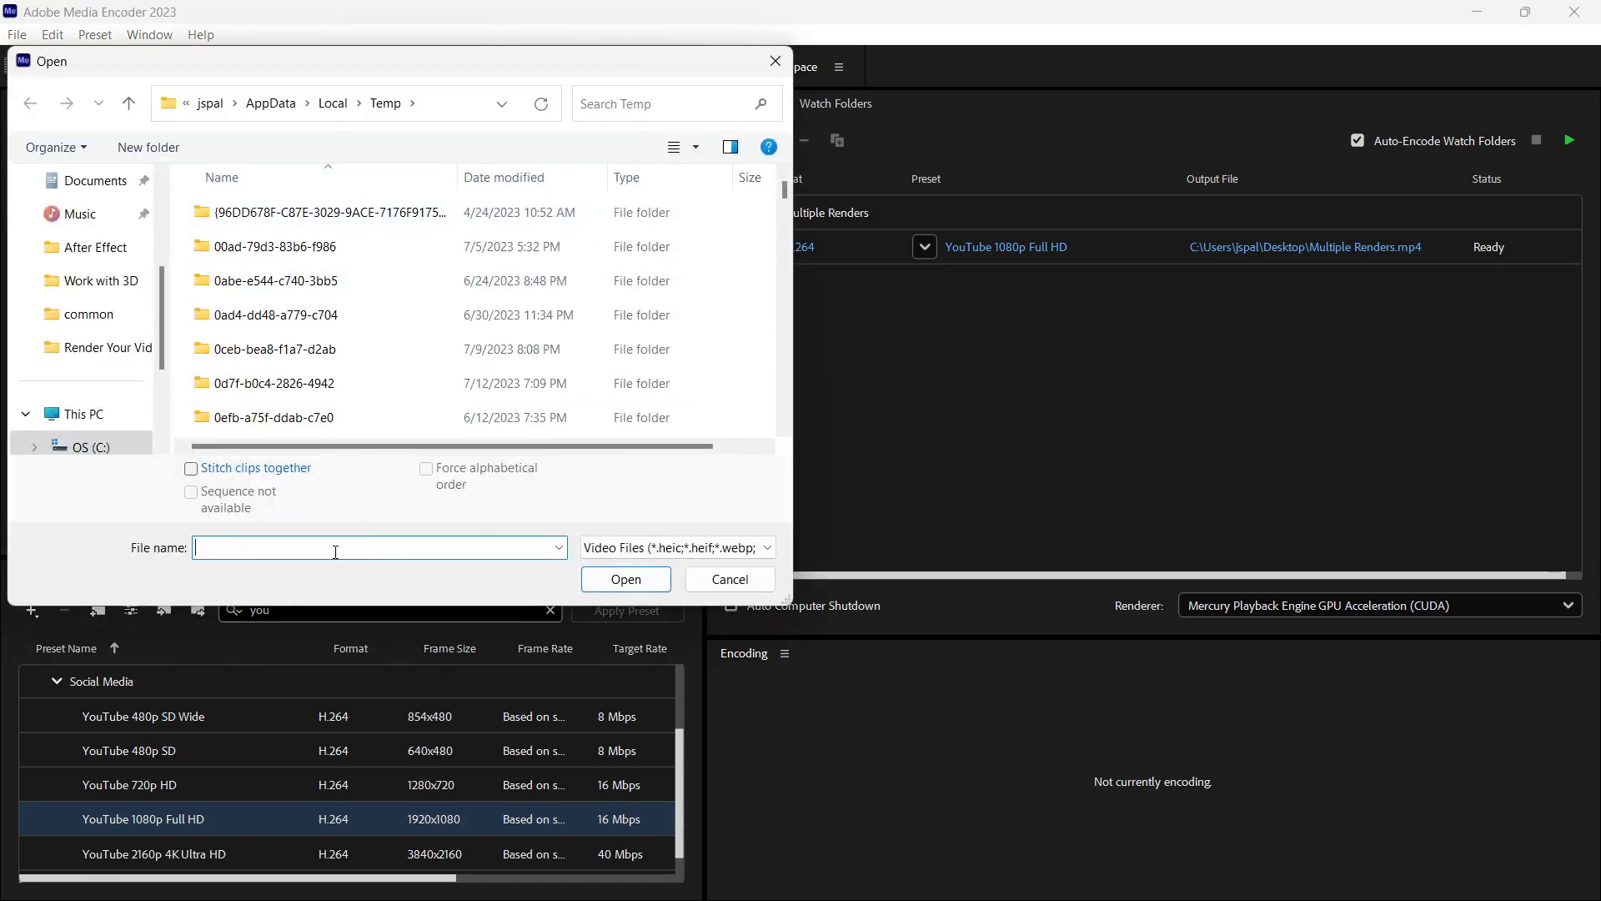
left_click(729, 577)
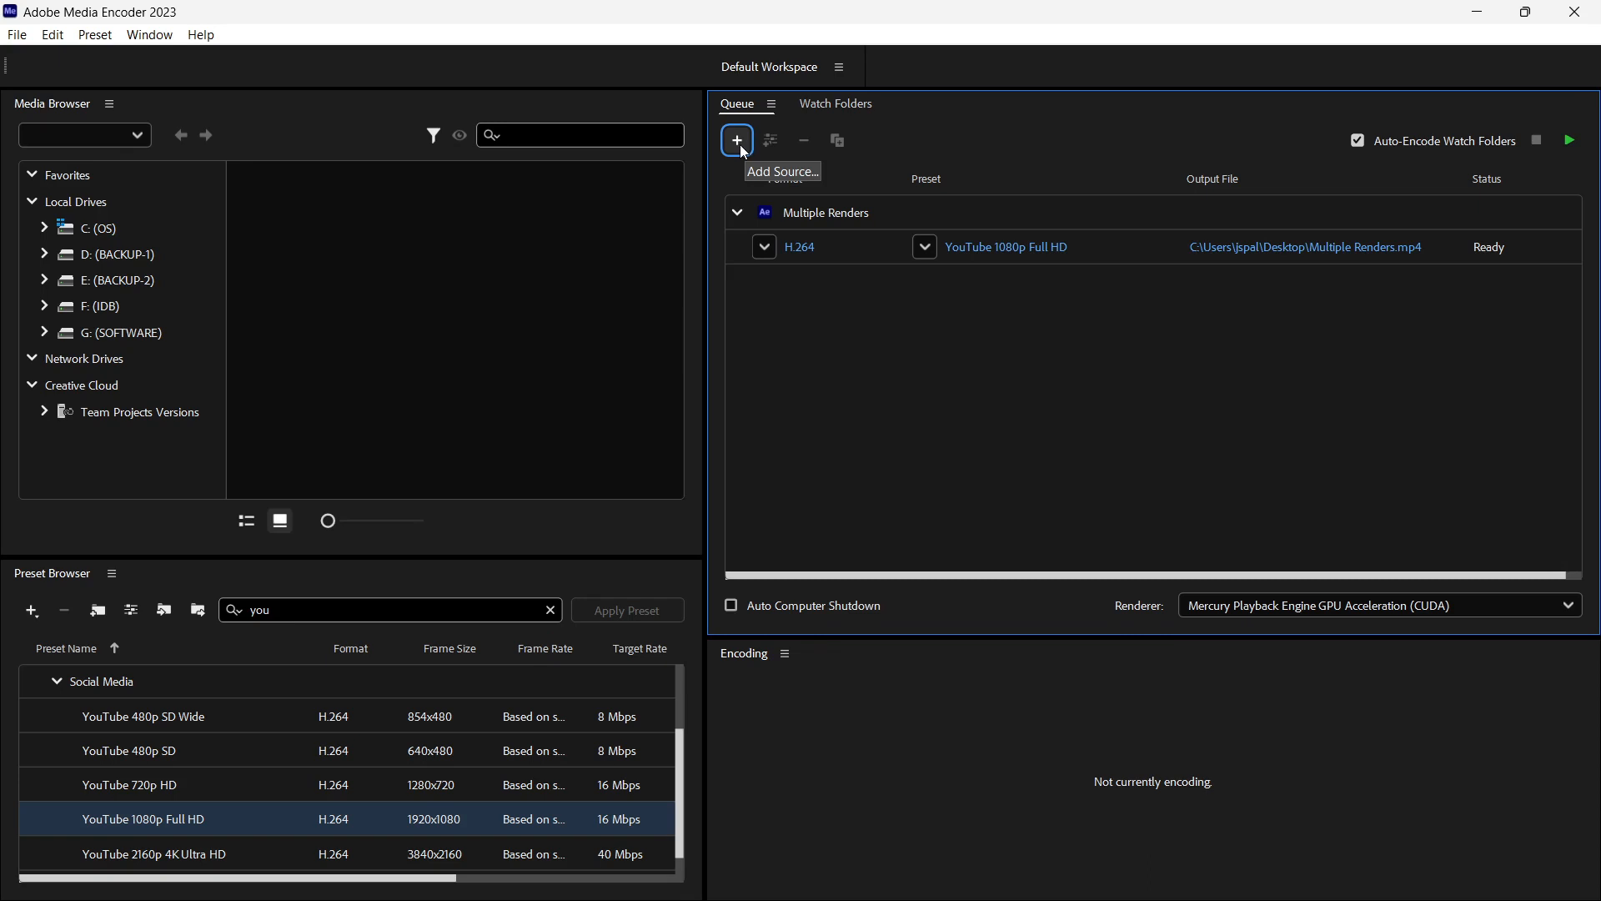
left_click(798, 218)
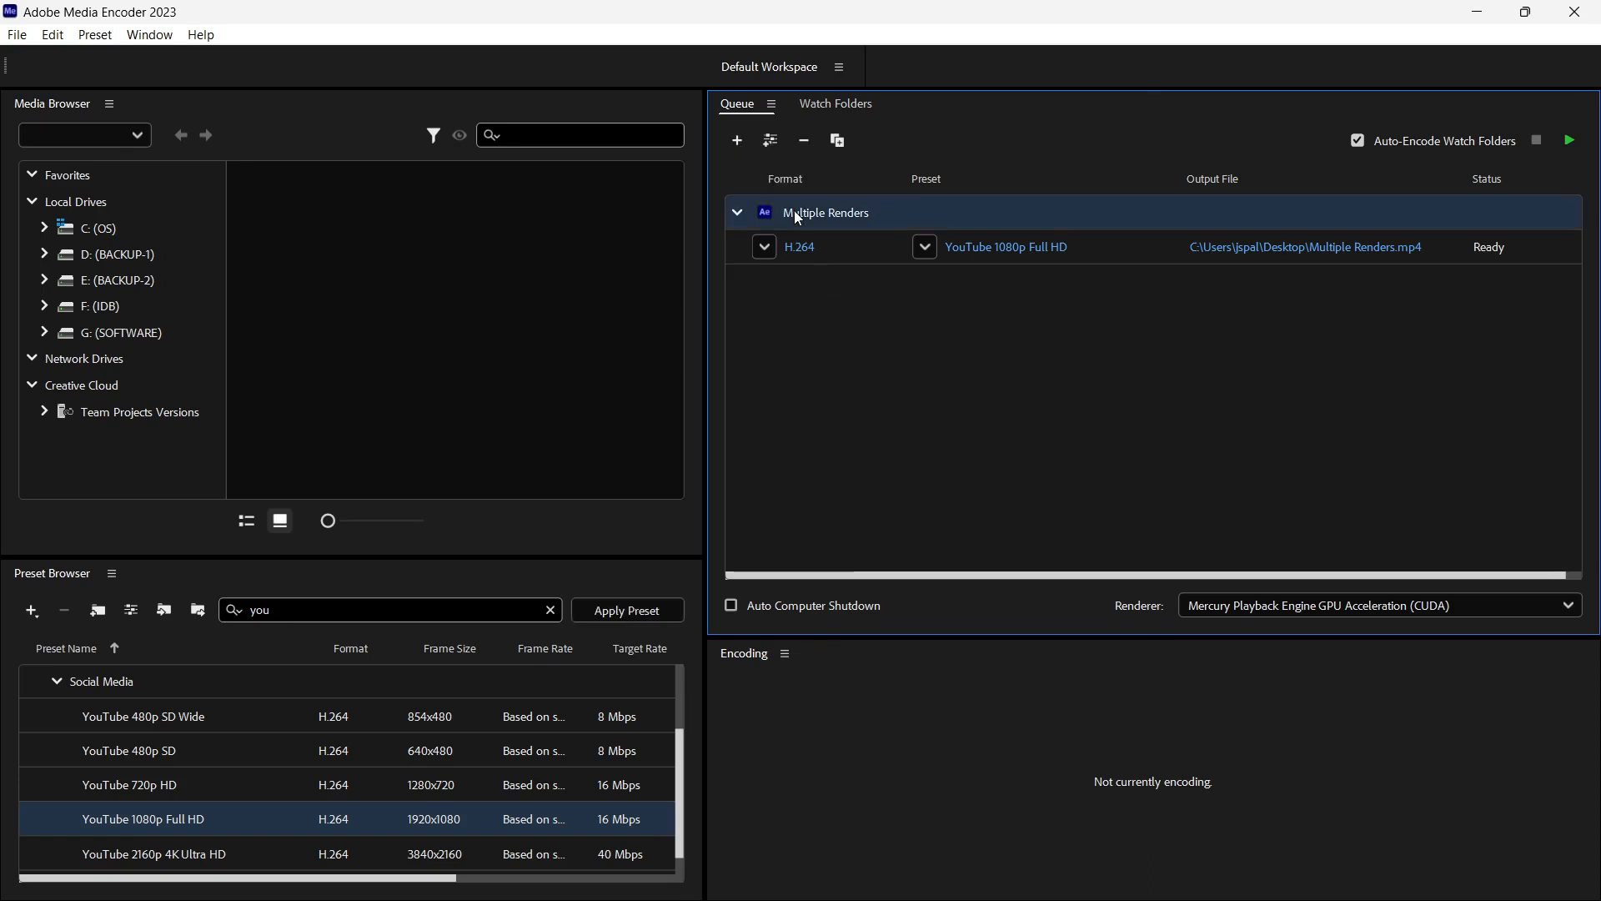
left_click(740, 209)
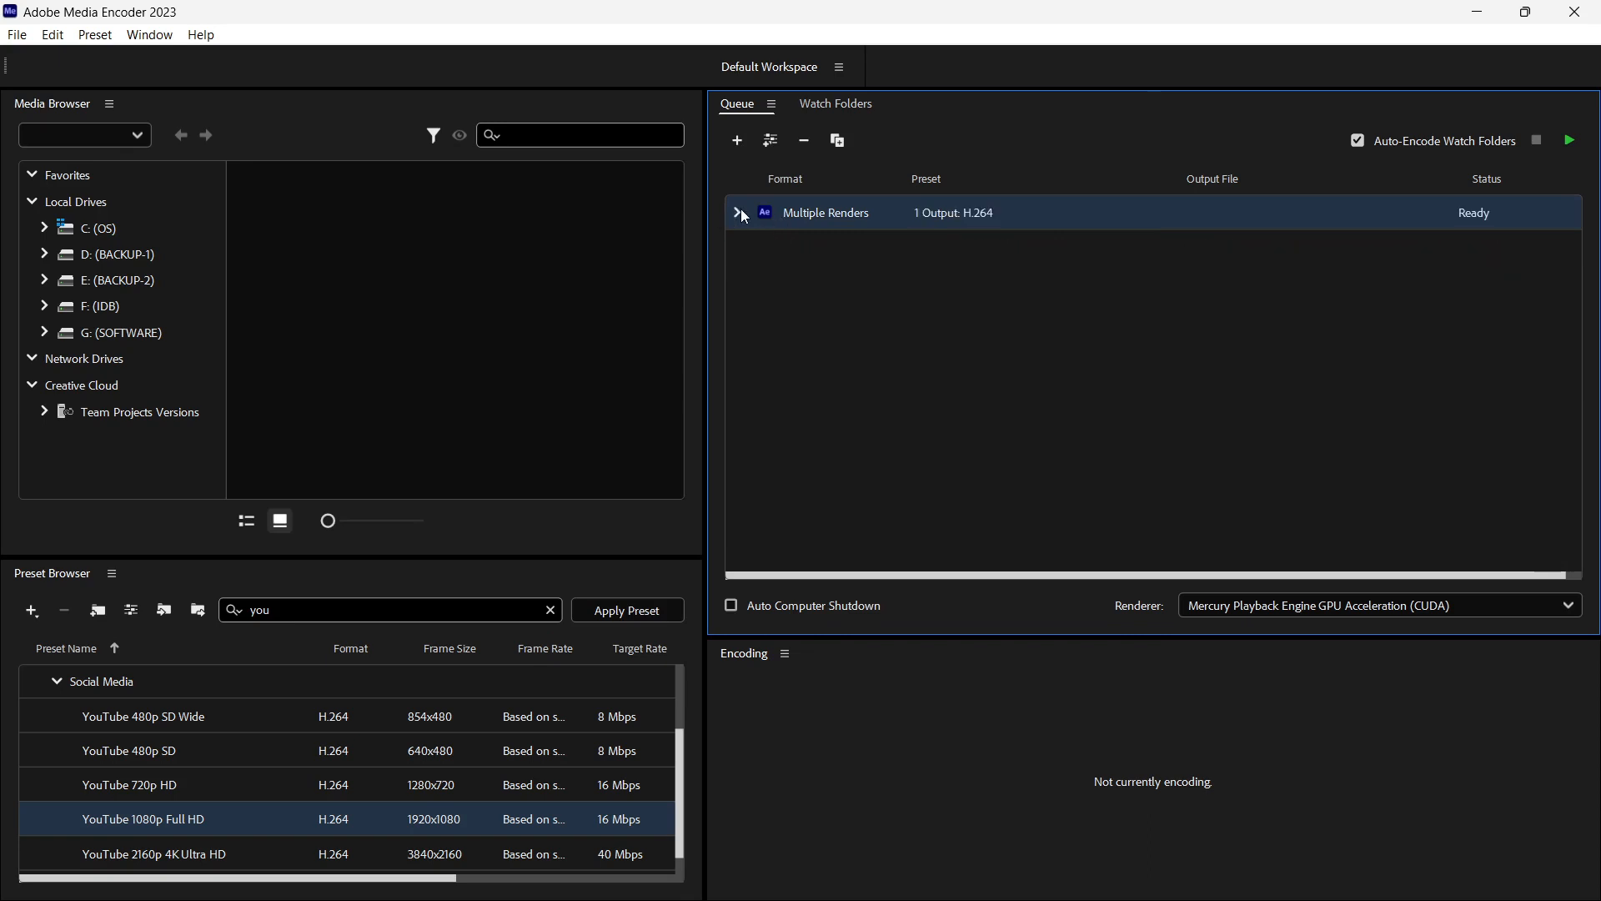
left_click(738, 217)
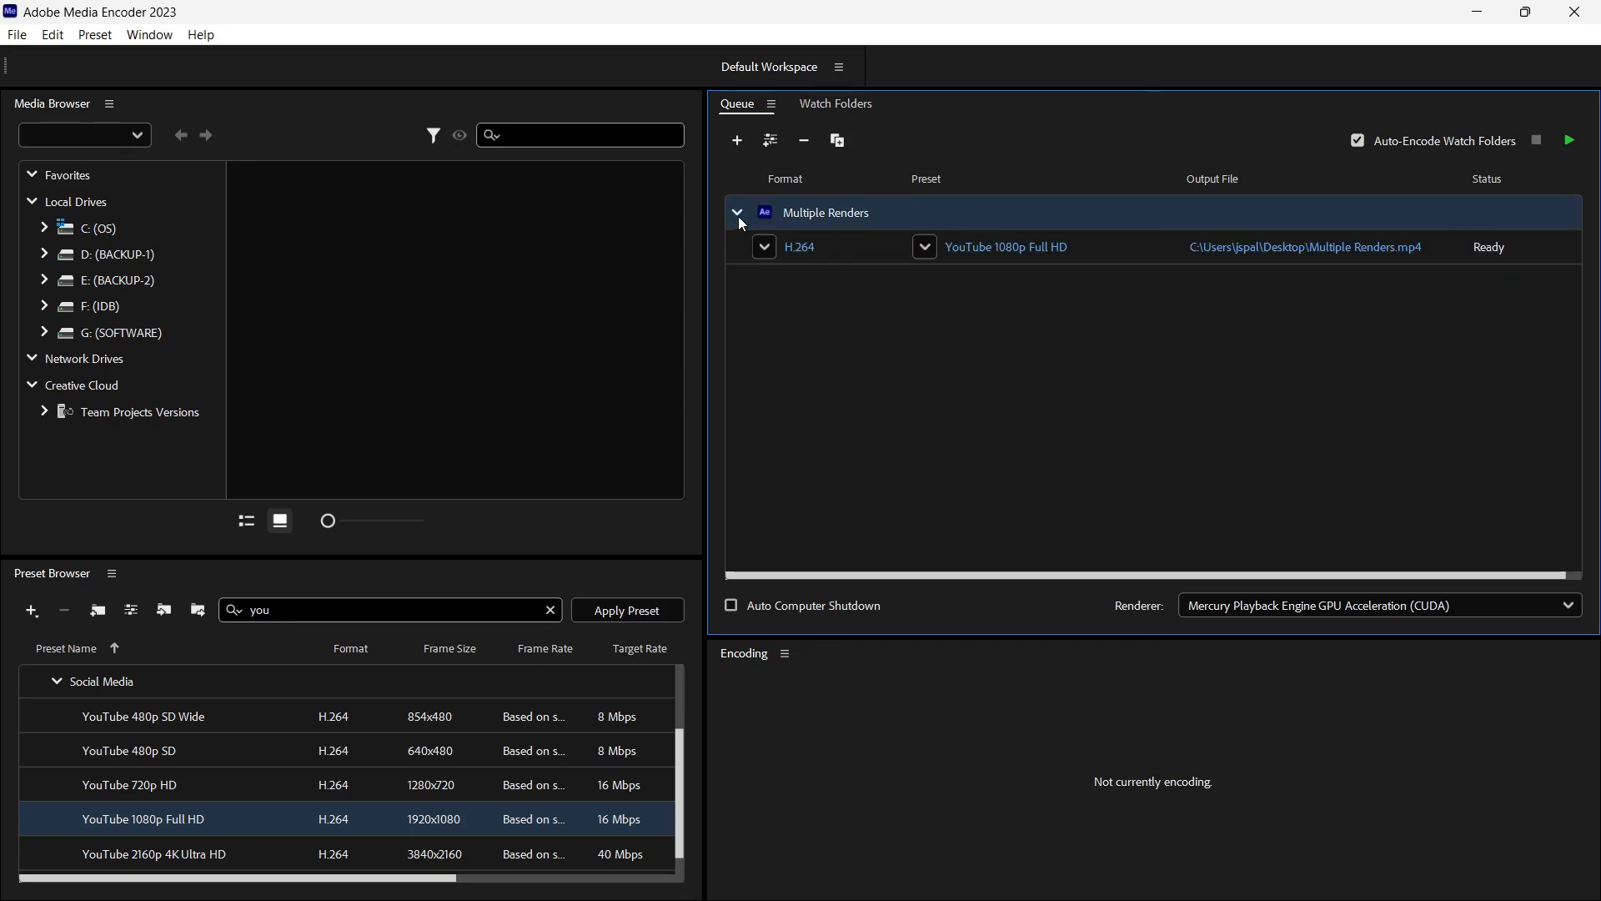
left_click(840, 142)
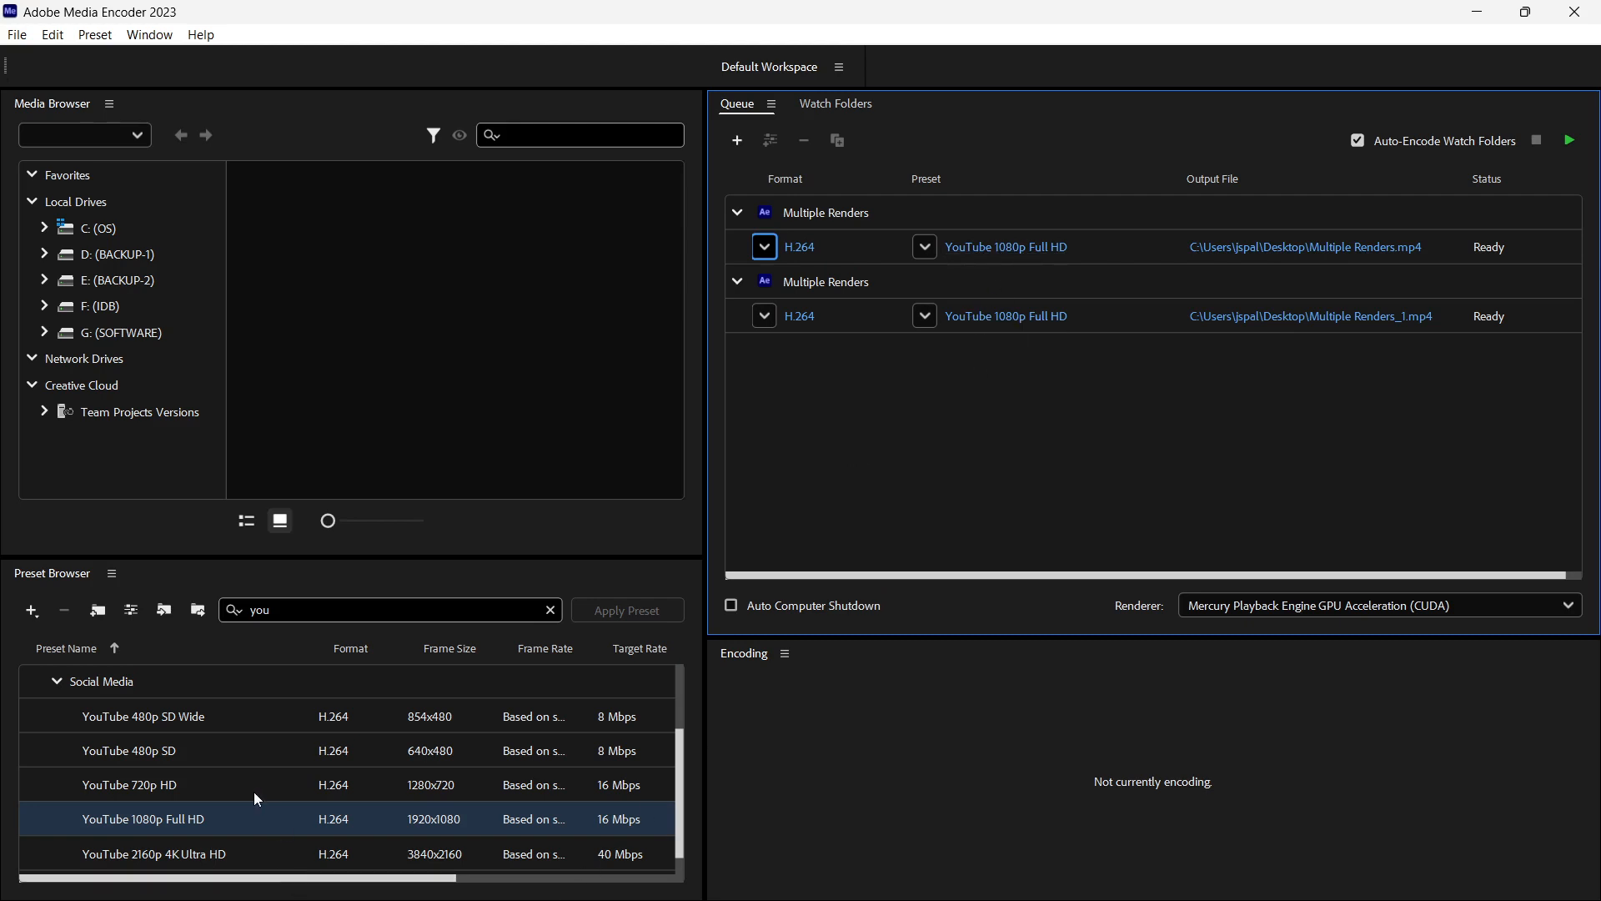
Search the presets for "fv", and replace the search term with "fb"
left_click_drag(307, 611, 193, 615)
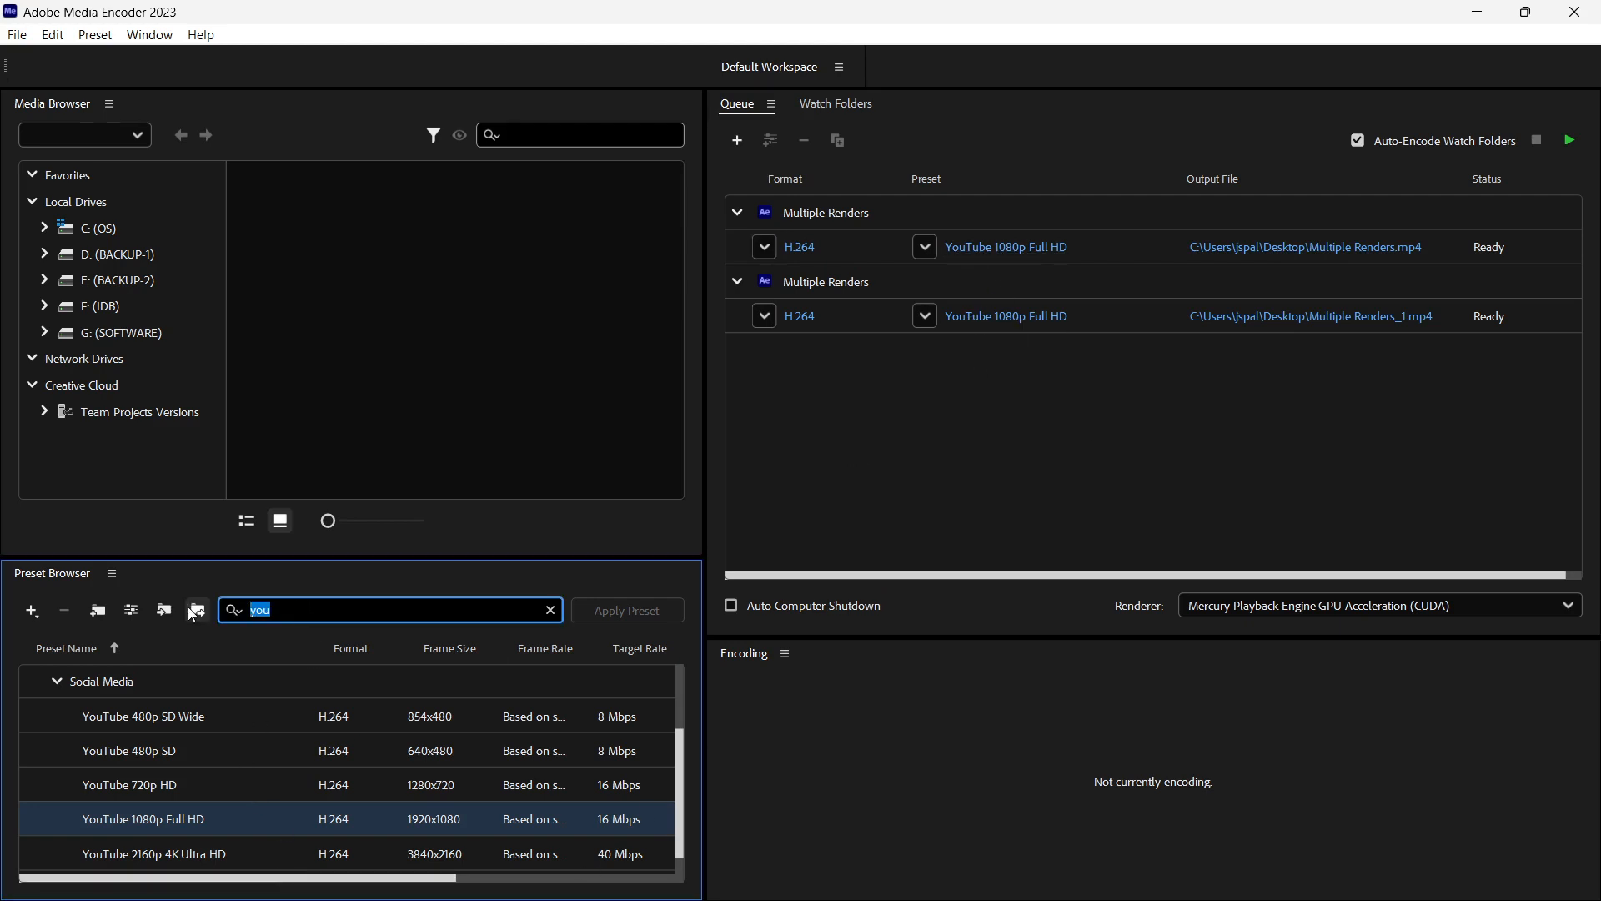
type("fv")
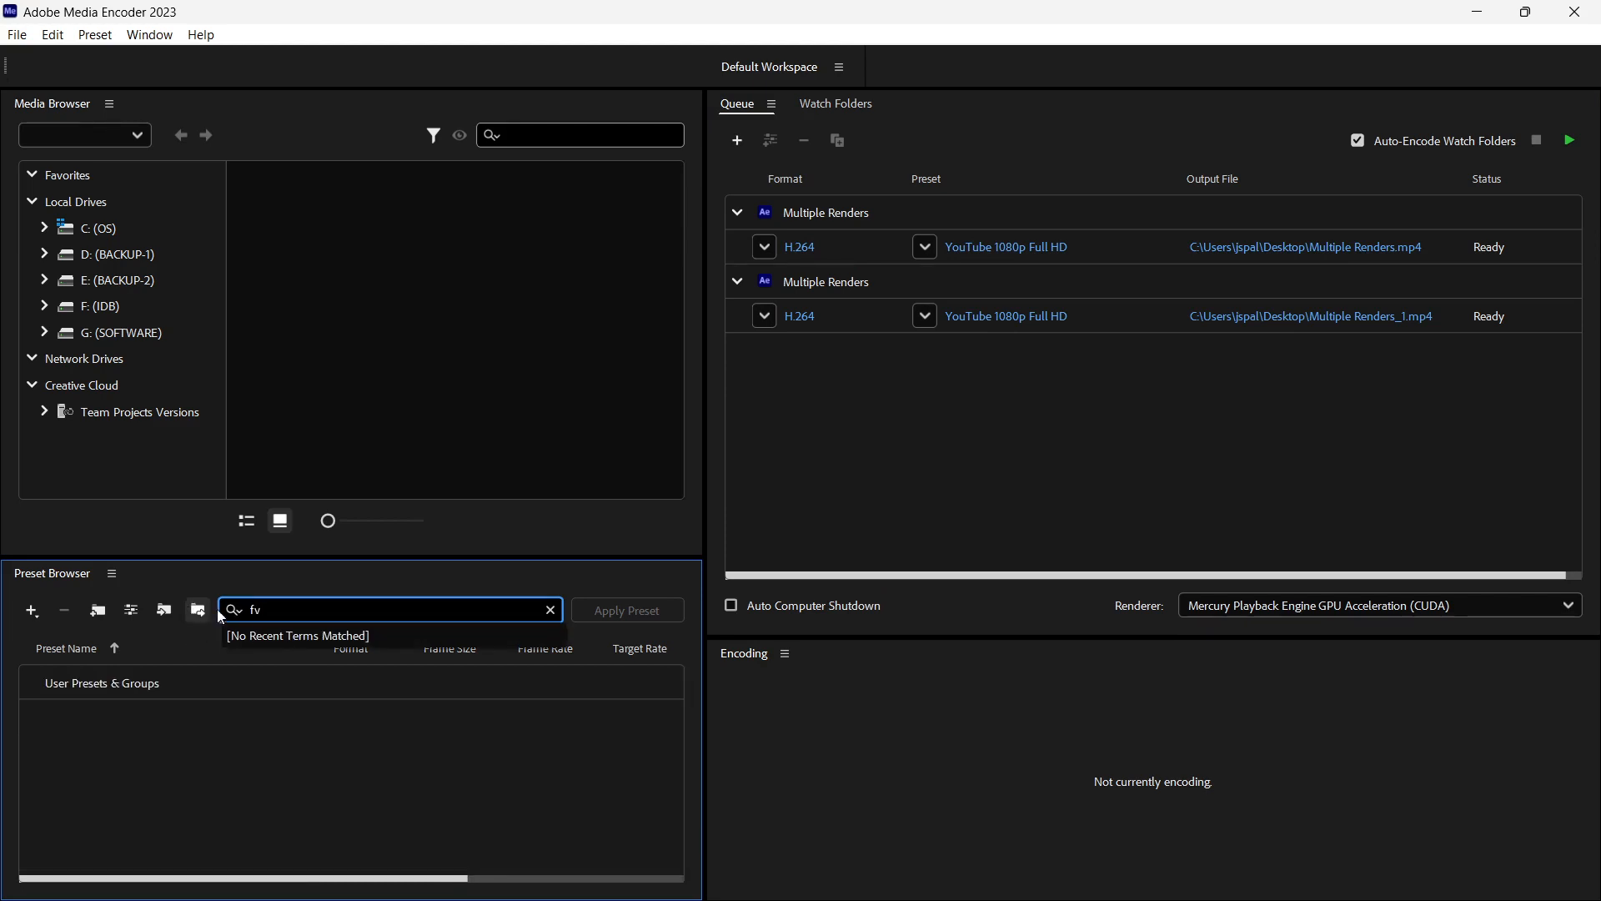
left_click(281, 619)
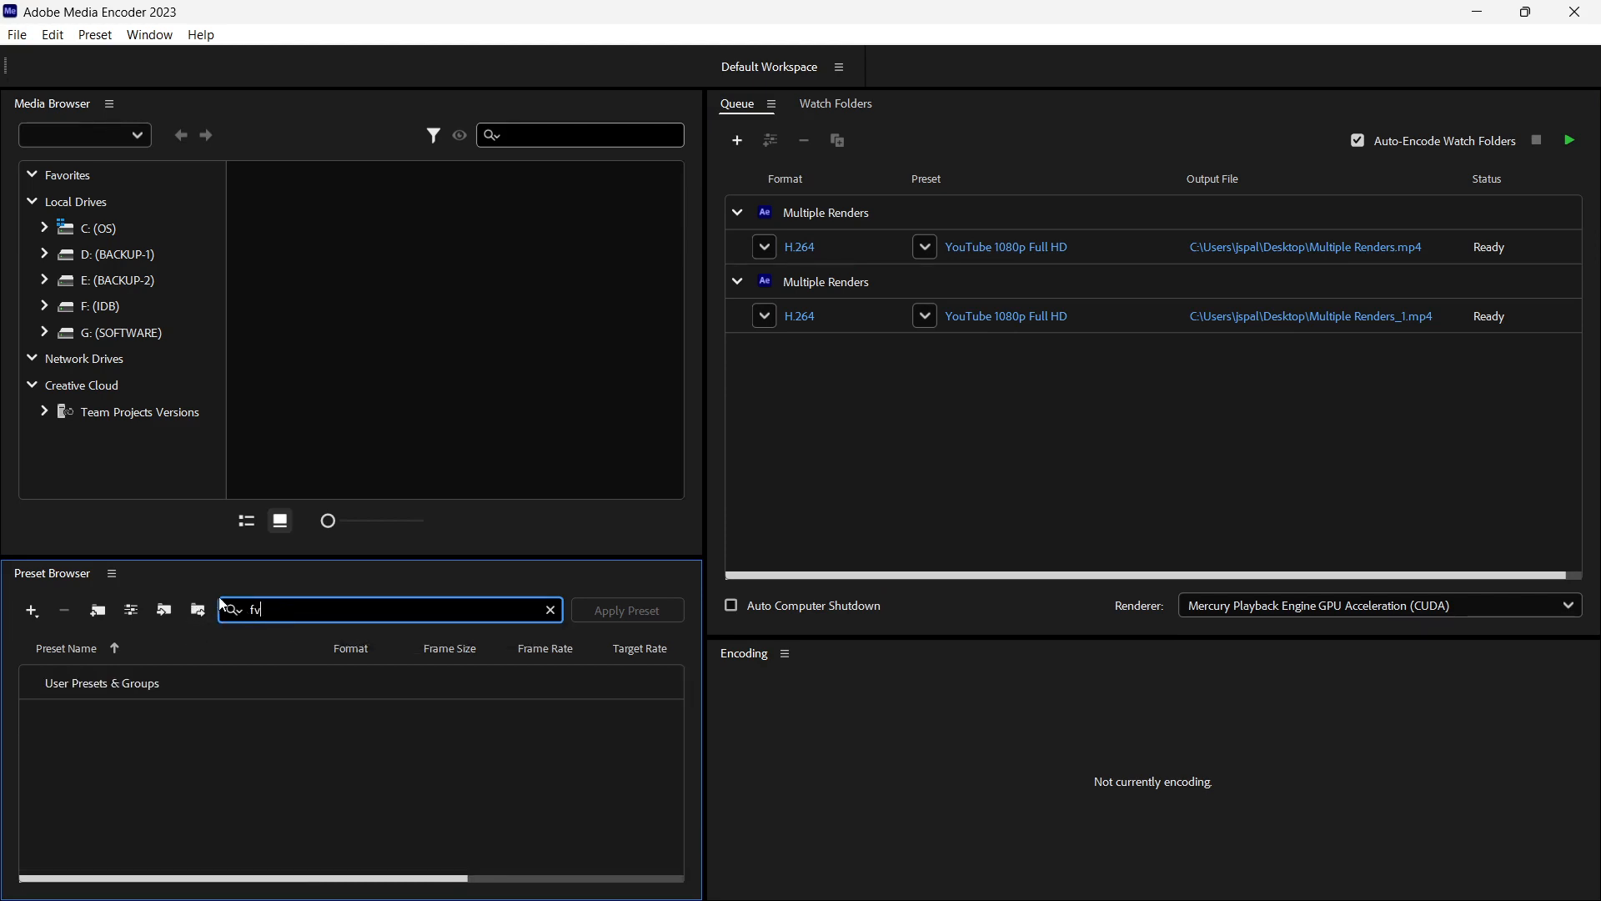
left_click_drag(265, 610, 219, 607)
type("fb")
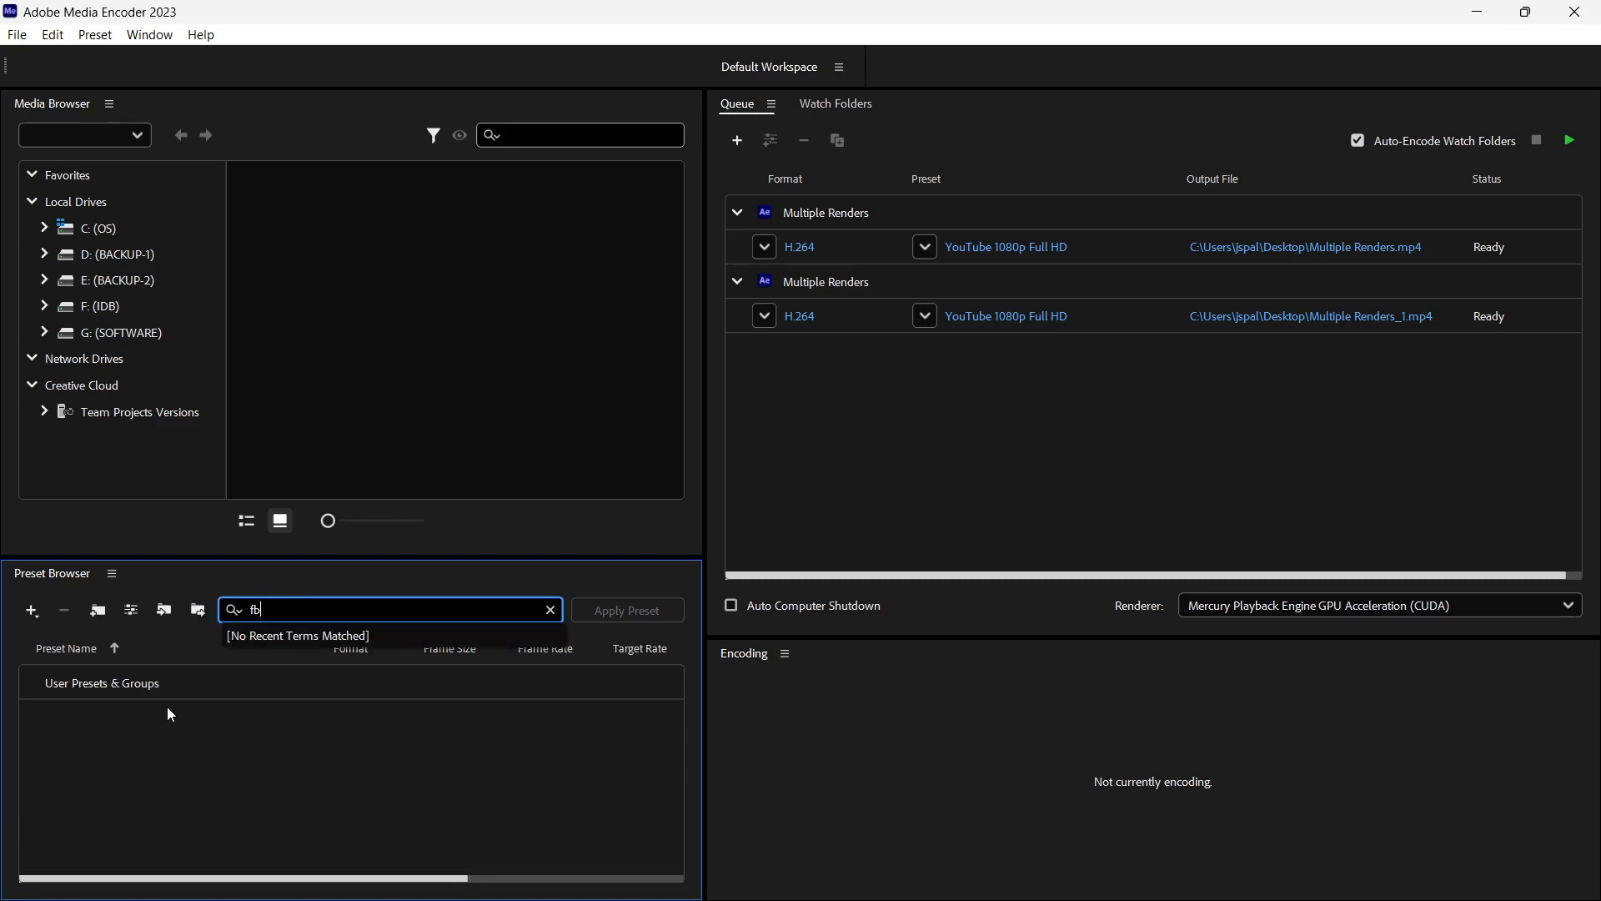
Search the presets for "q" and look through the matching preset groups
left_click_drag(272, 608, 196, 602)
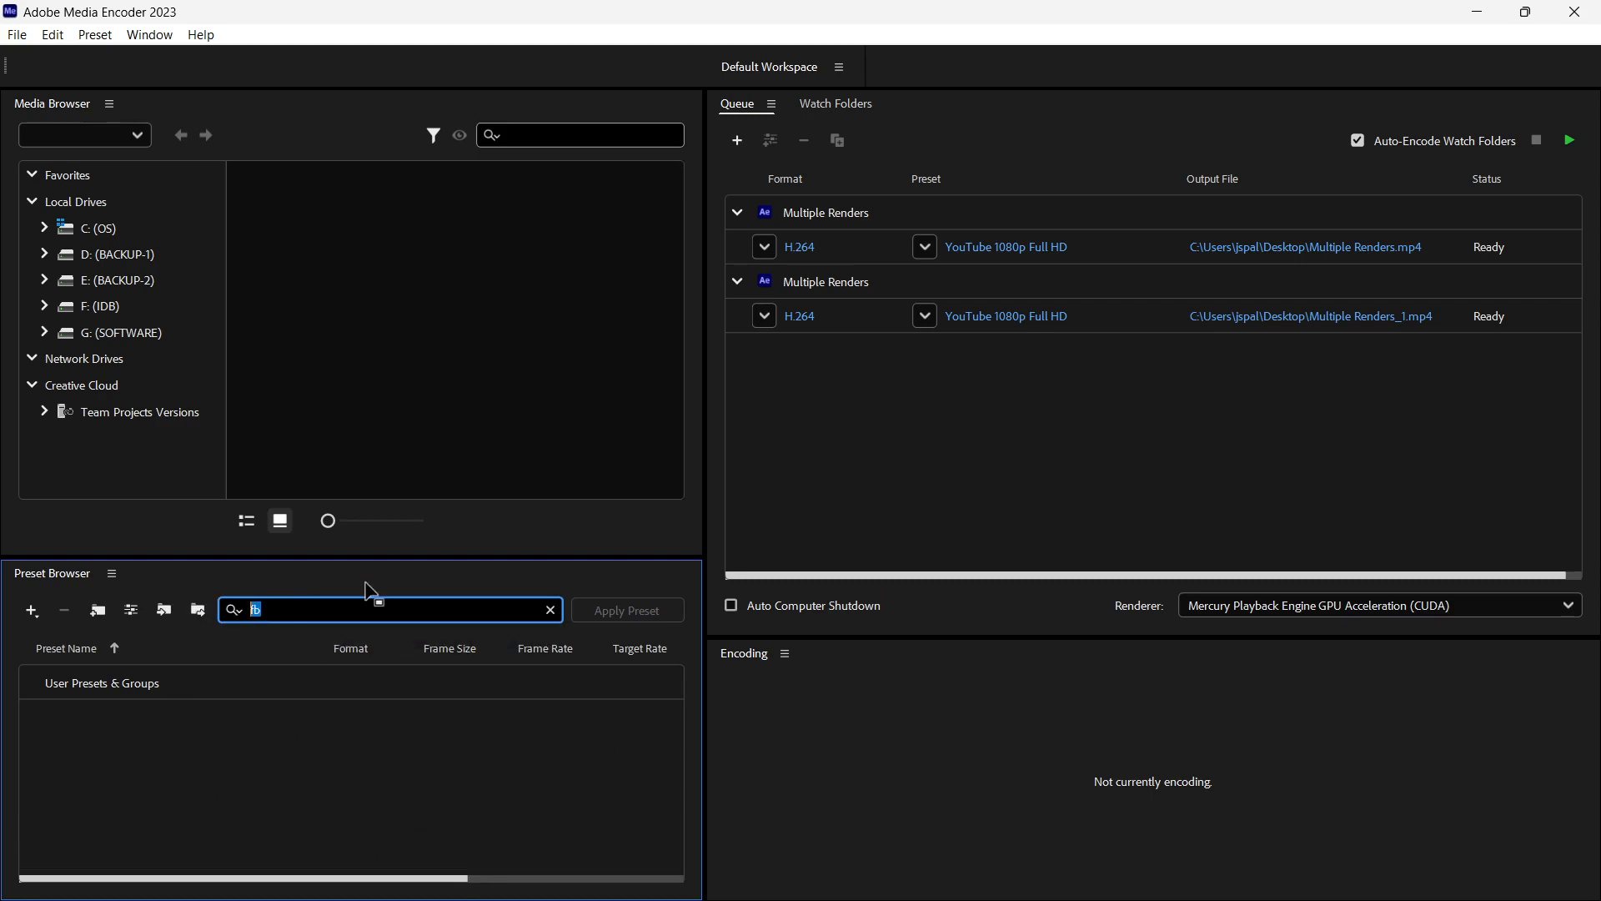
type("q")
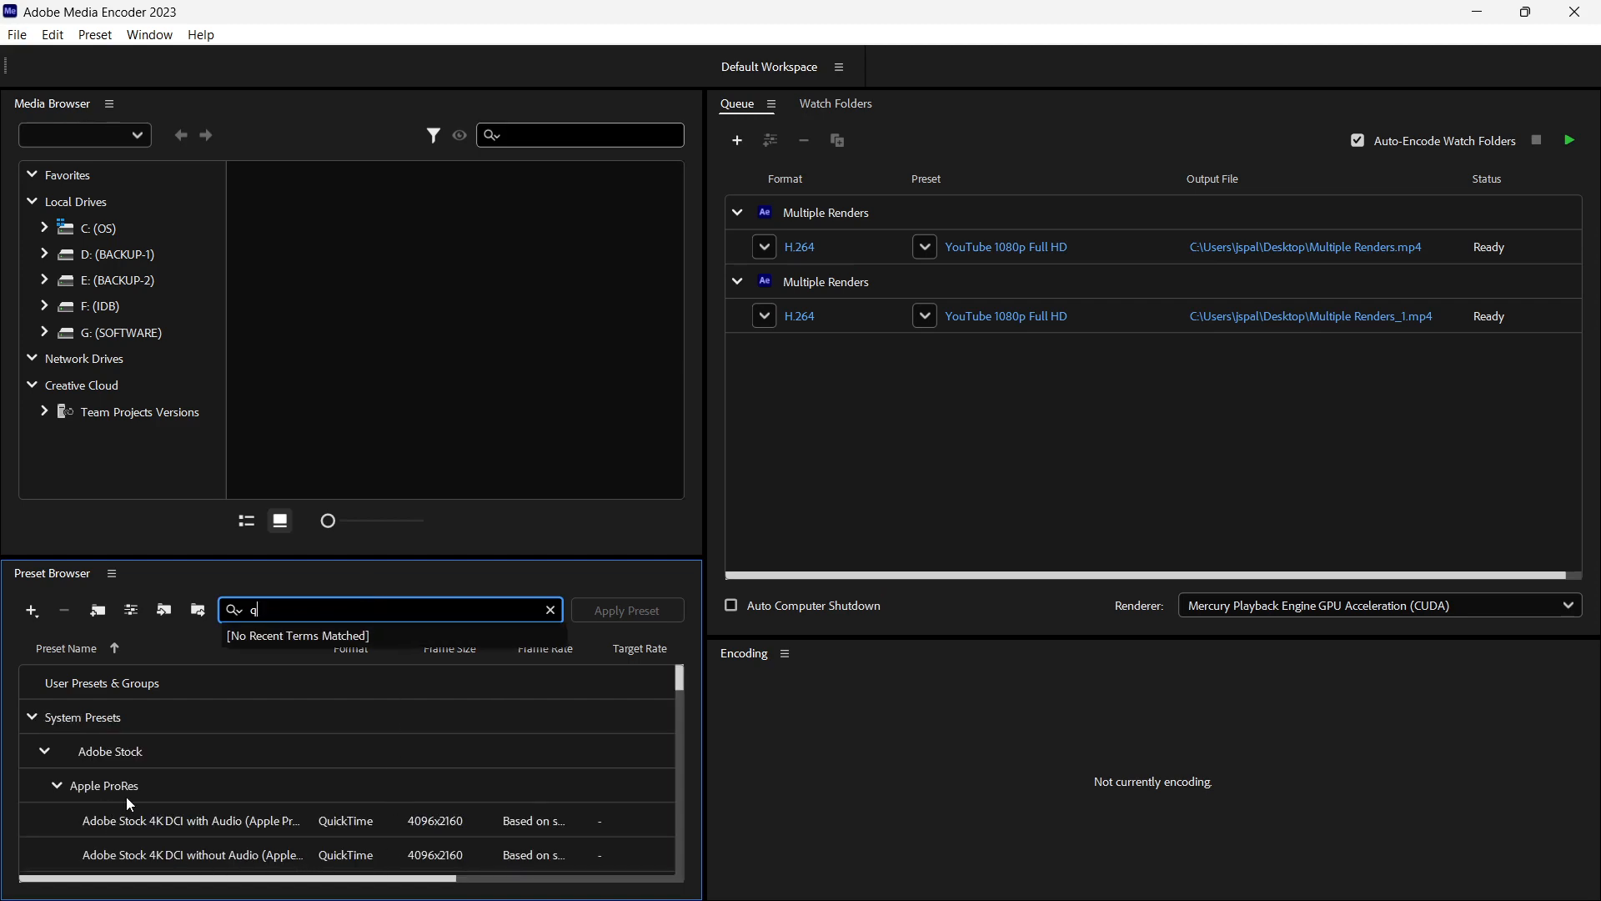
scroll(313, 850, "down", 2)
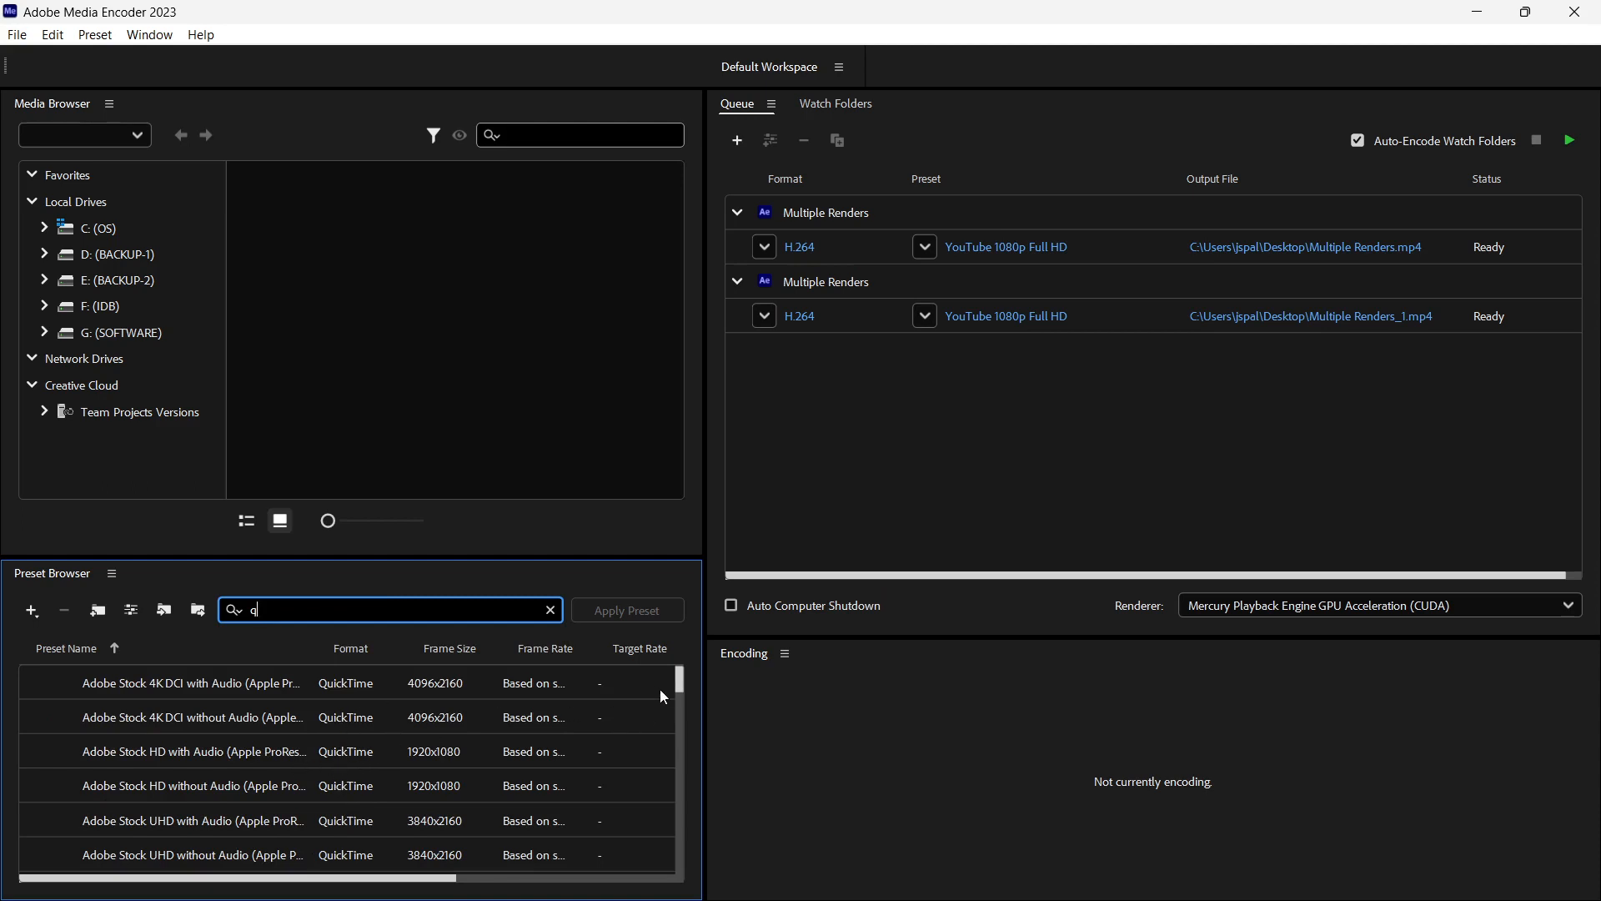
left_click(684, 679)
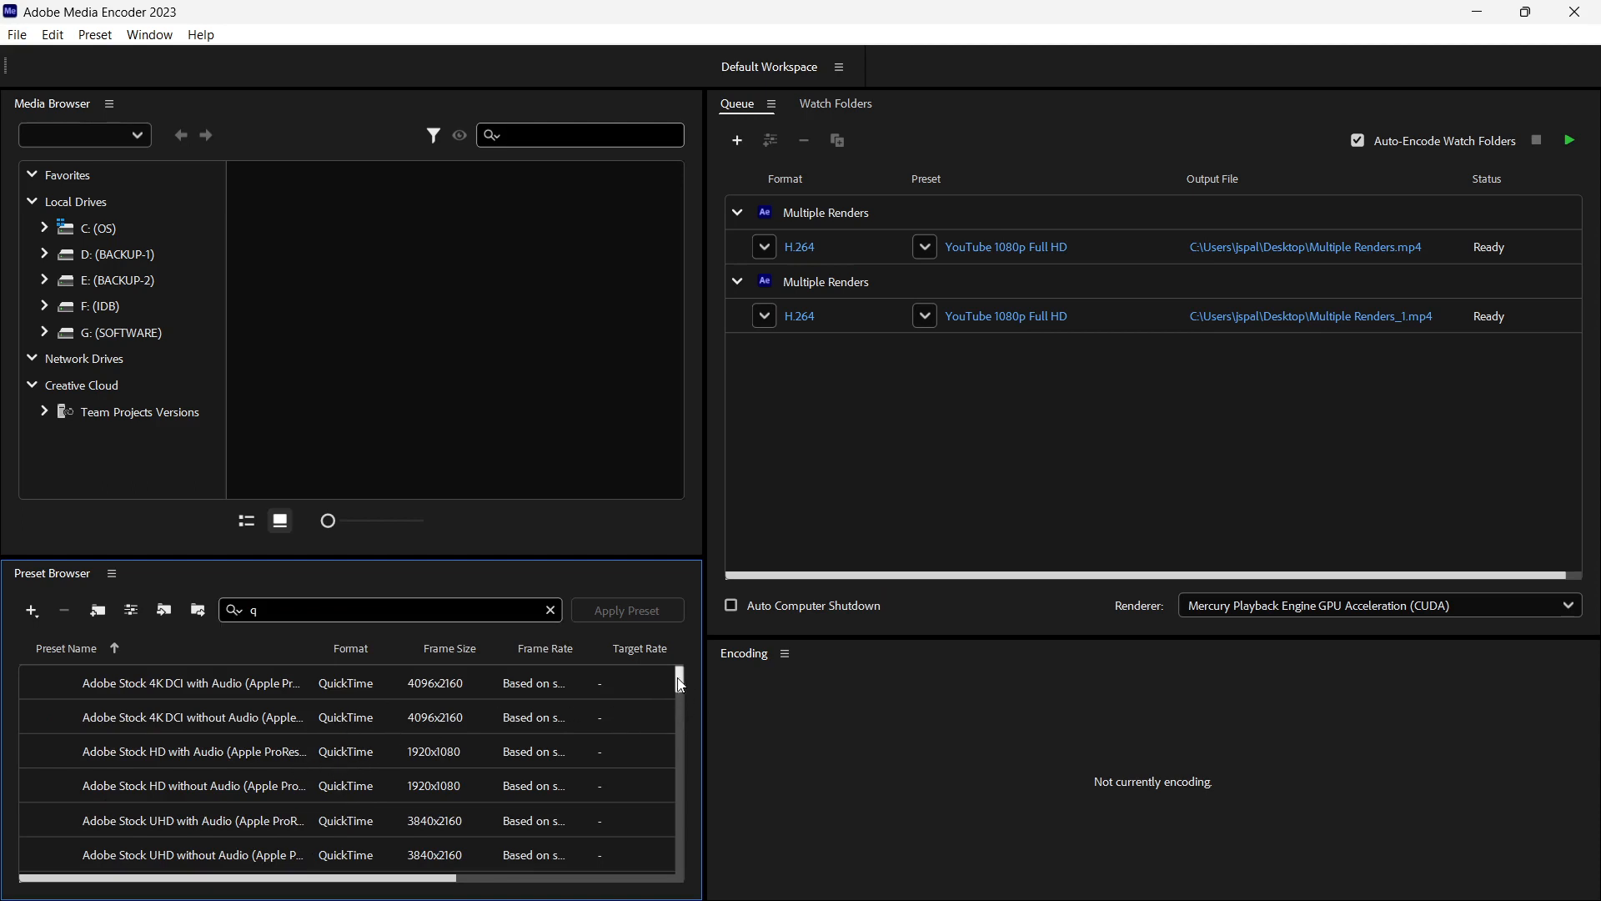
left_click_drag(681, 684, 685, 771)
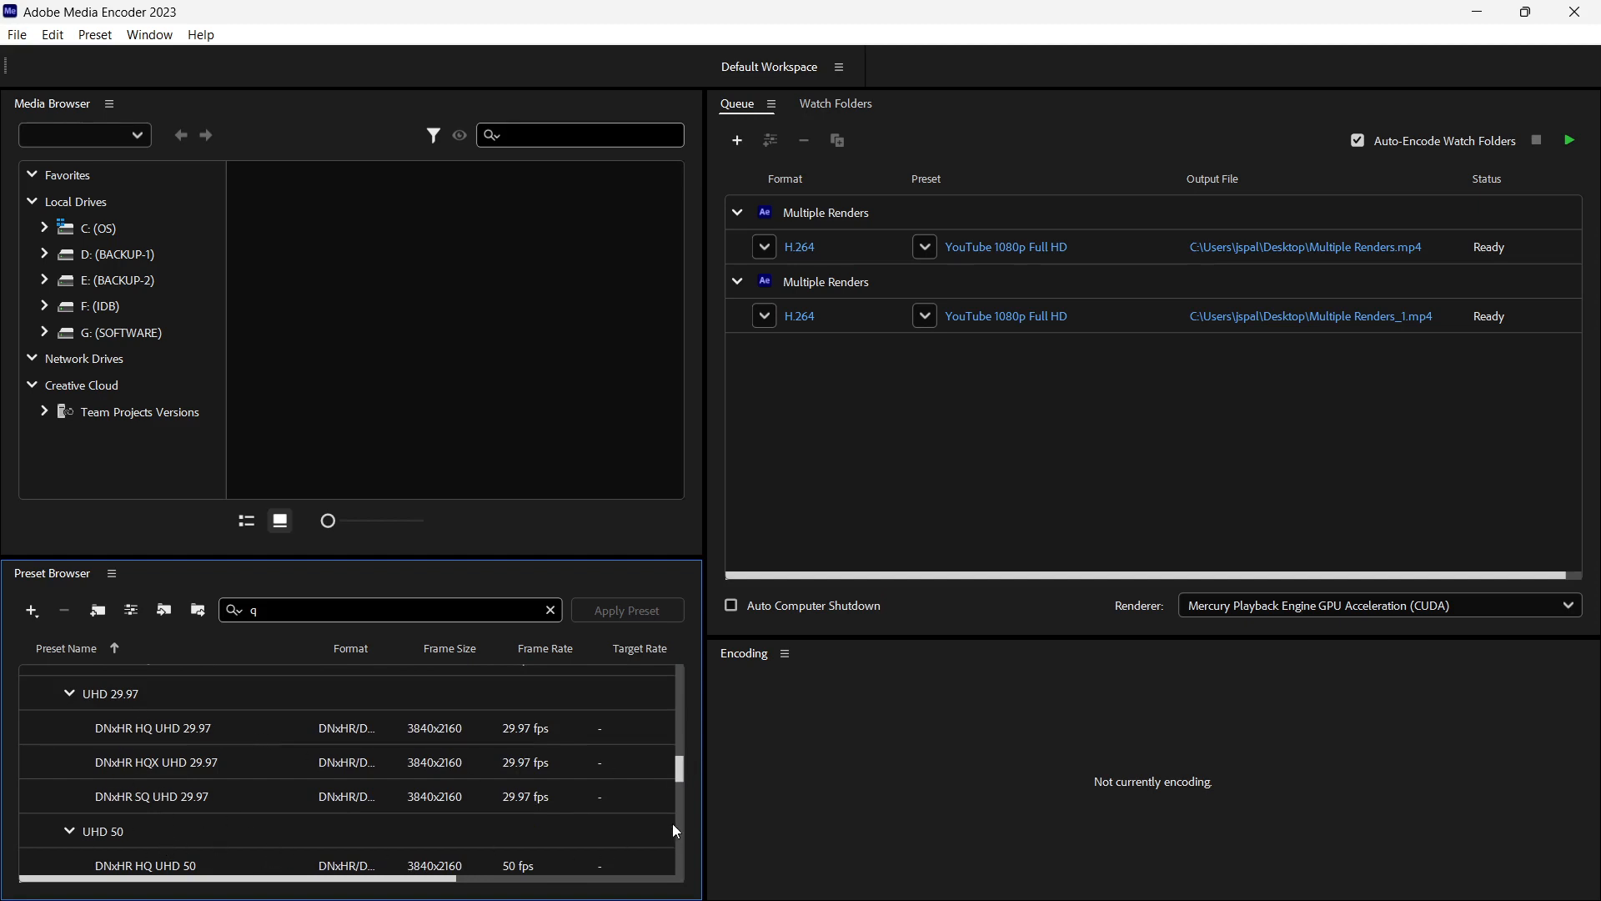
left_click_drag(679, 765, 680, 677)
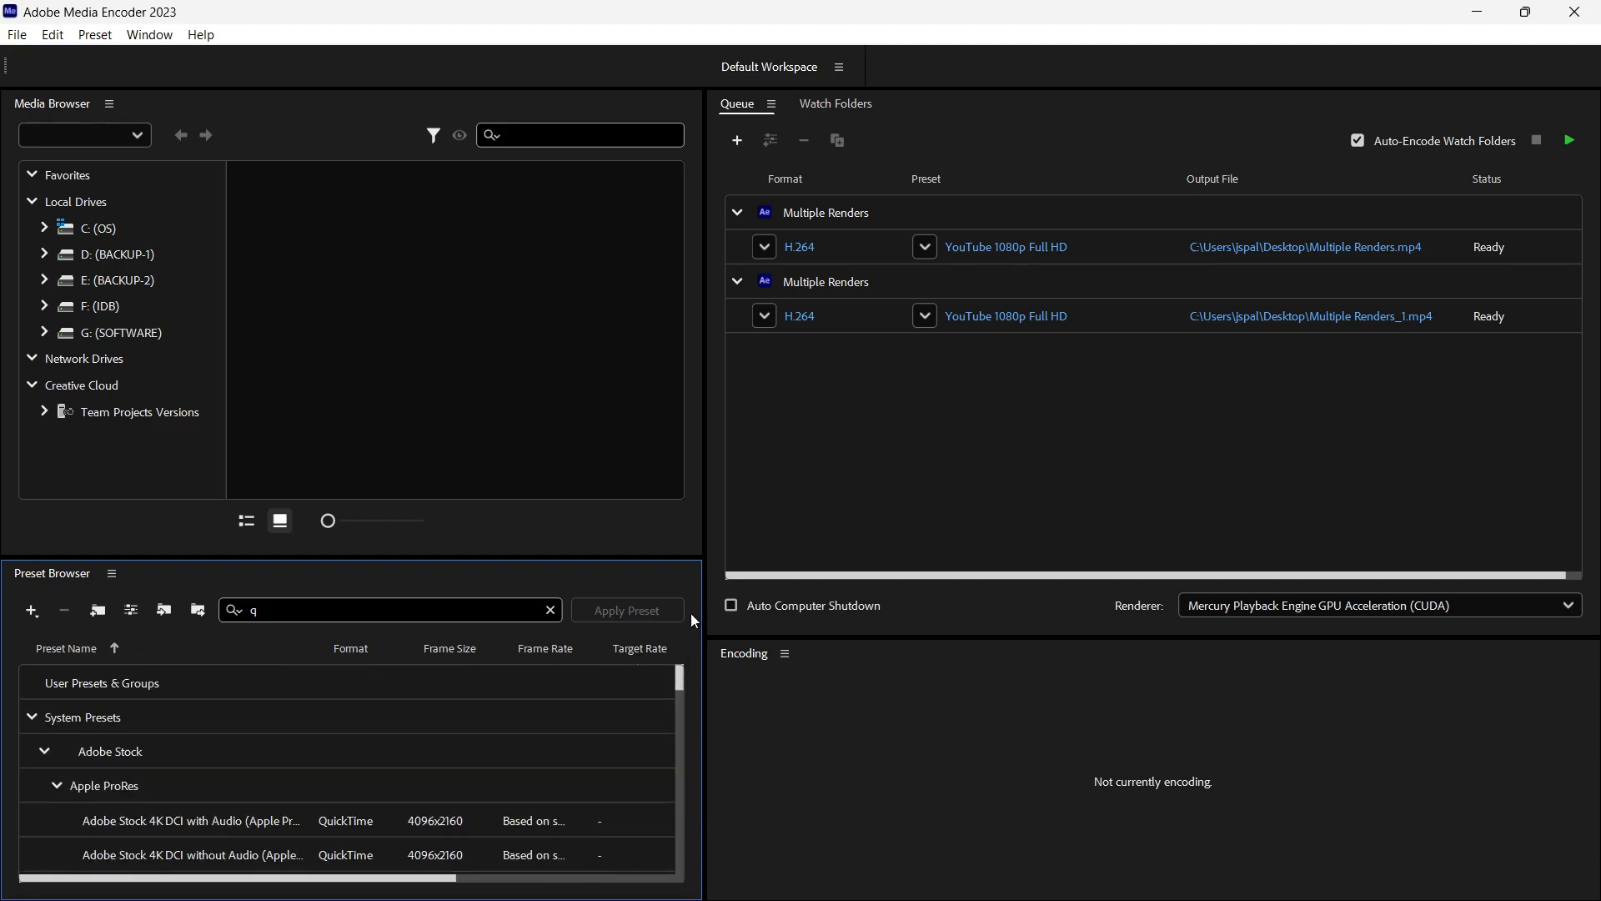
Search the presets for "blue", and change the search term to "dv"
left_click(279, 610)
type("q")
key("ctrl+a")
type("bl")
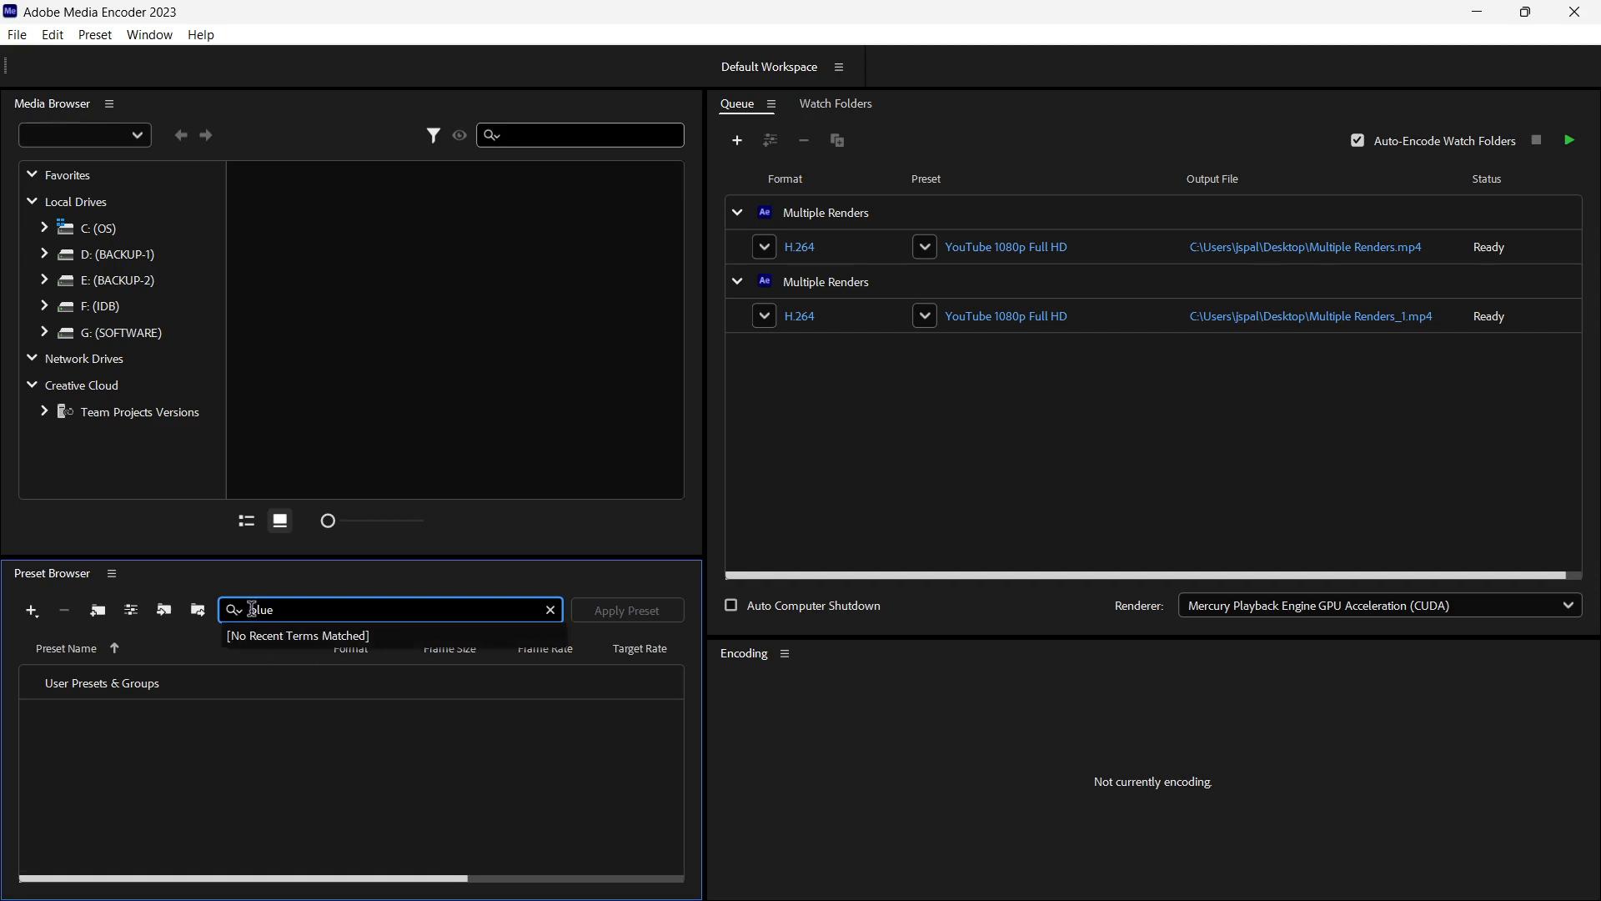
left_click_drag(254, 609, 345, 609)
type("dv")
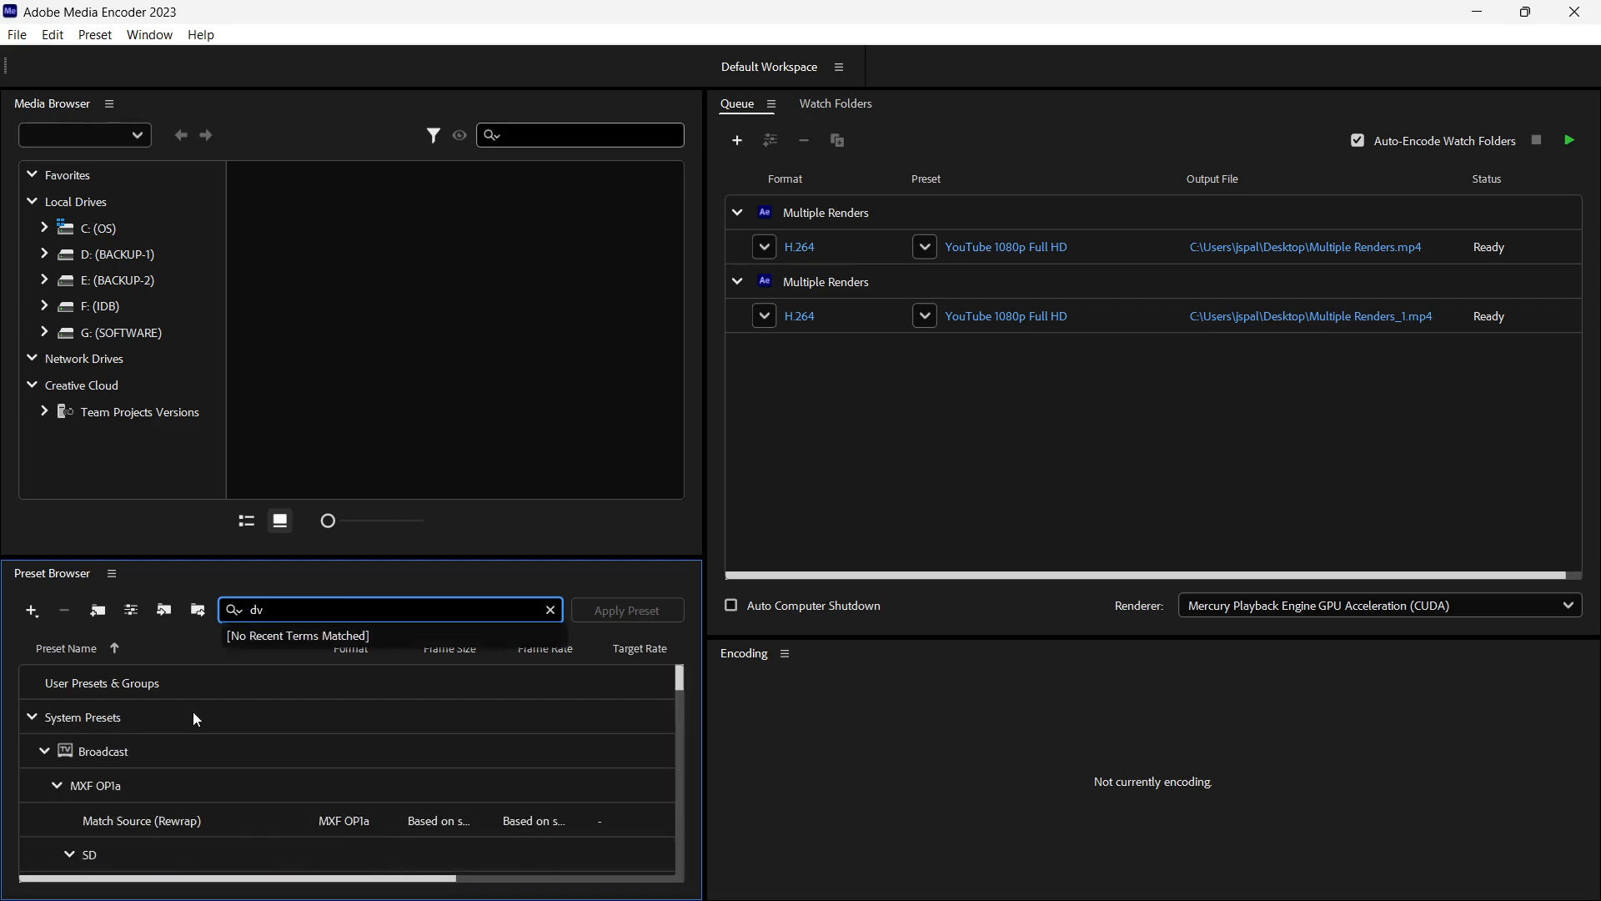
Clear the preset search and expand the System Presets group
left_click_drag(290, 608, 240, 605)
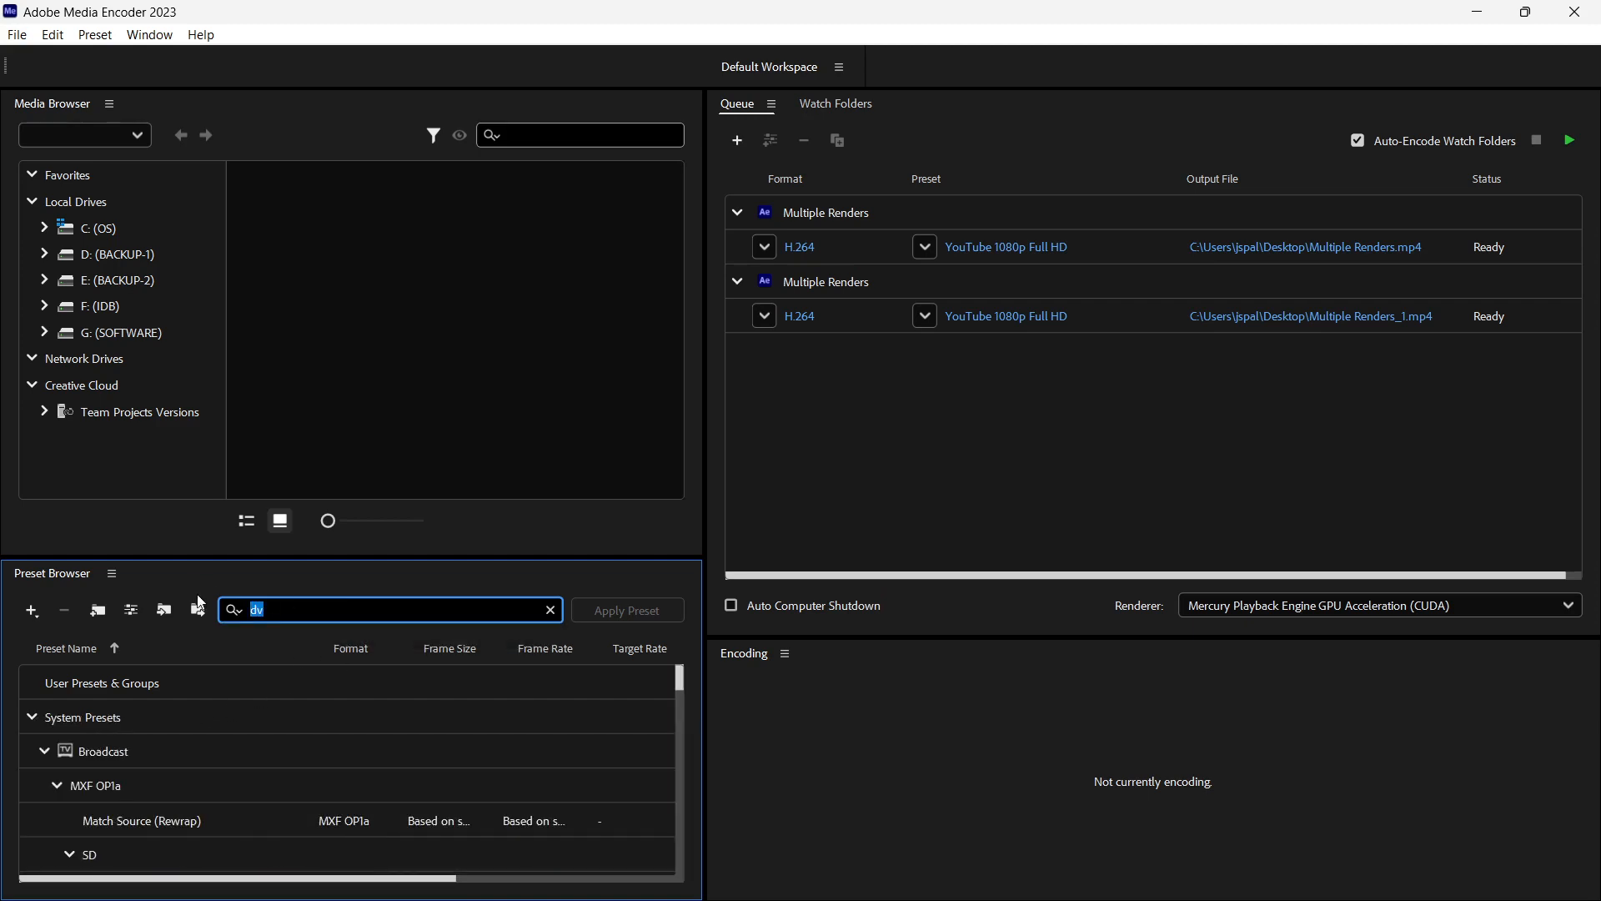
key("BackSpace")
left_click(32, 718)
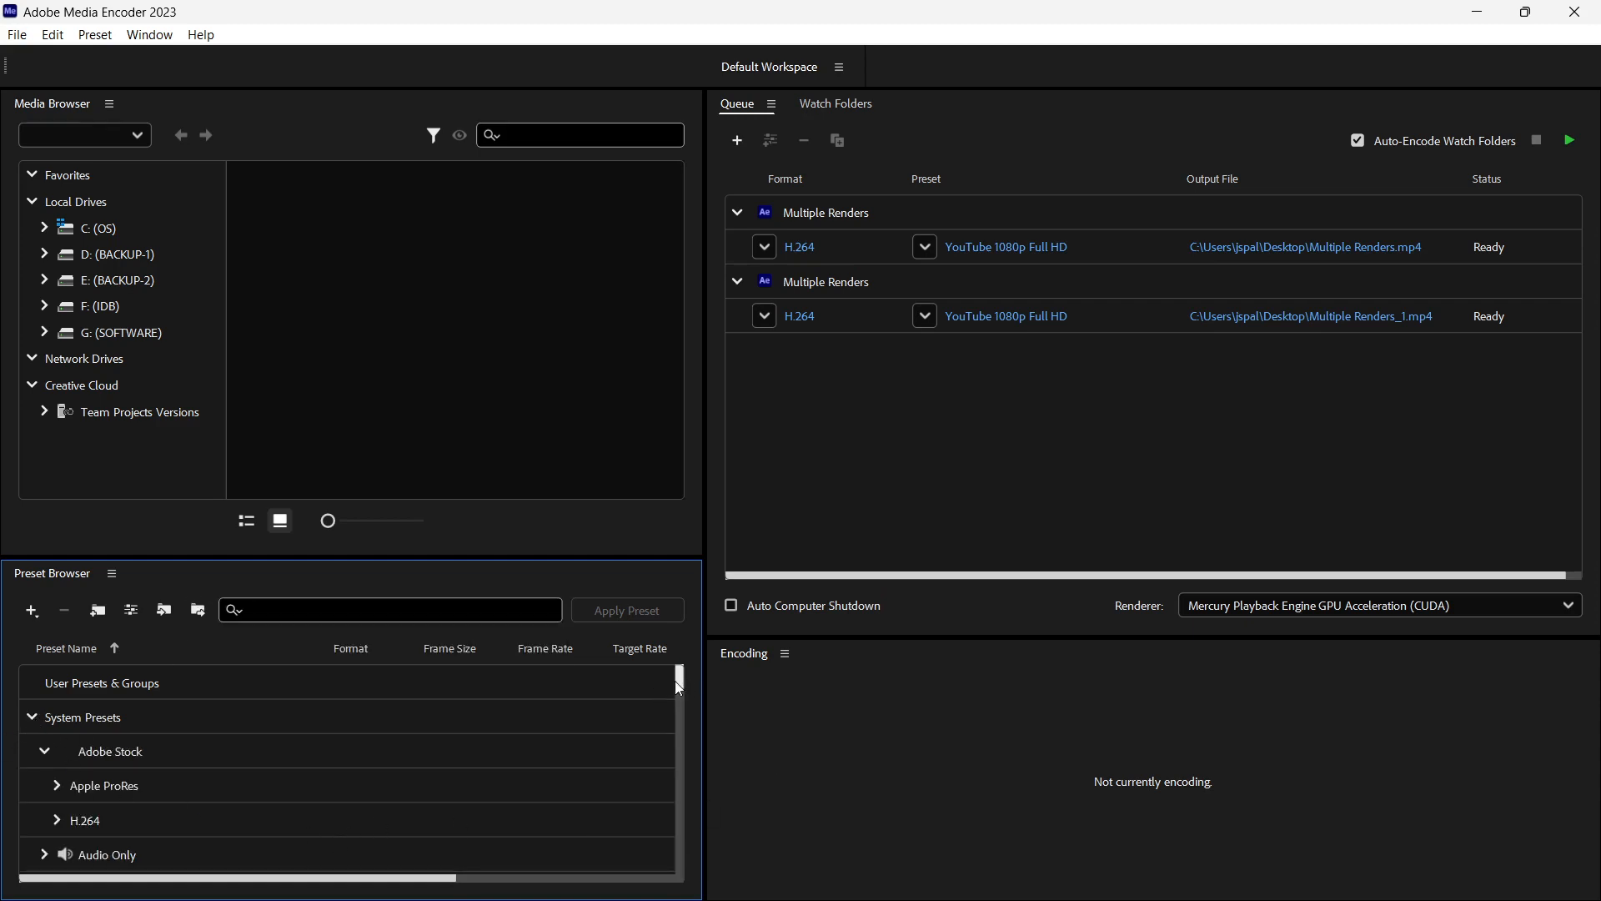
Look through the Mobile presets under Devices and collapse that group again
left_click_drag(682, 673, 684, 757)
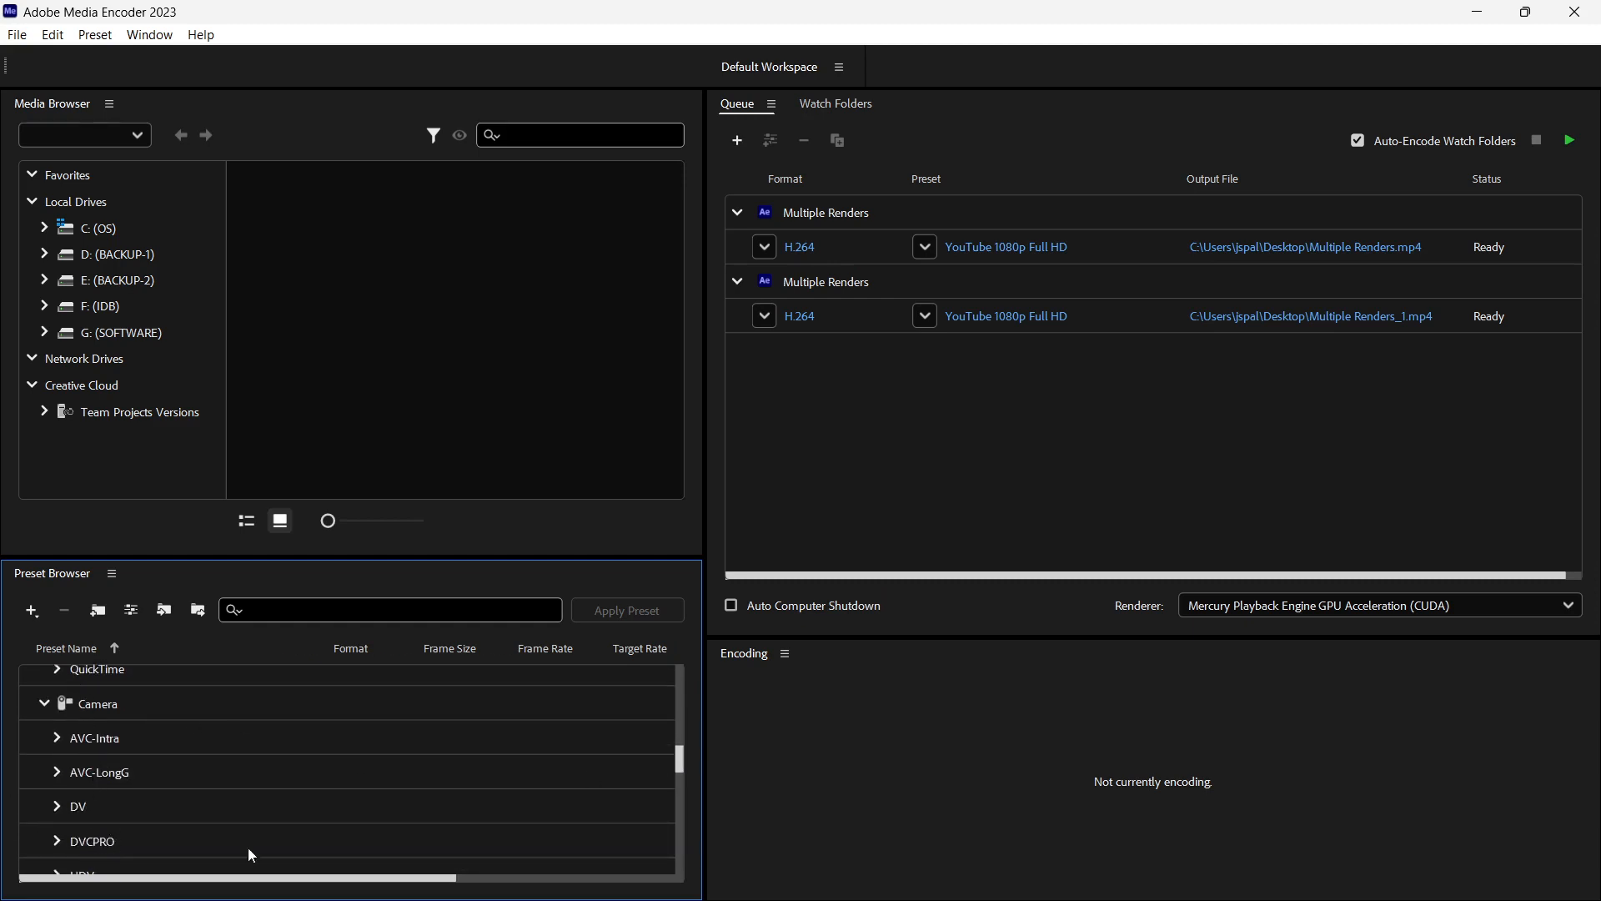
left_click_drag(682, 756, 686, 771)
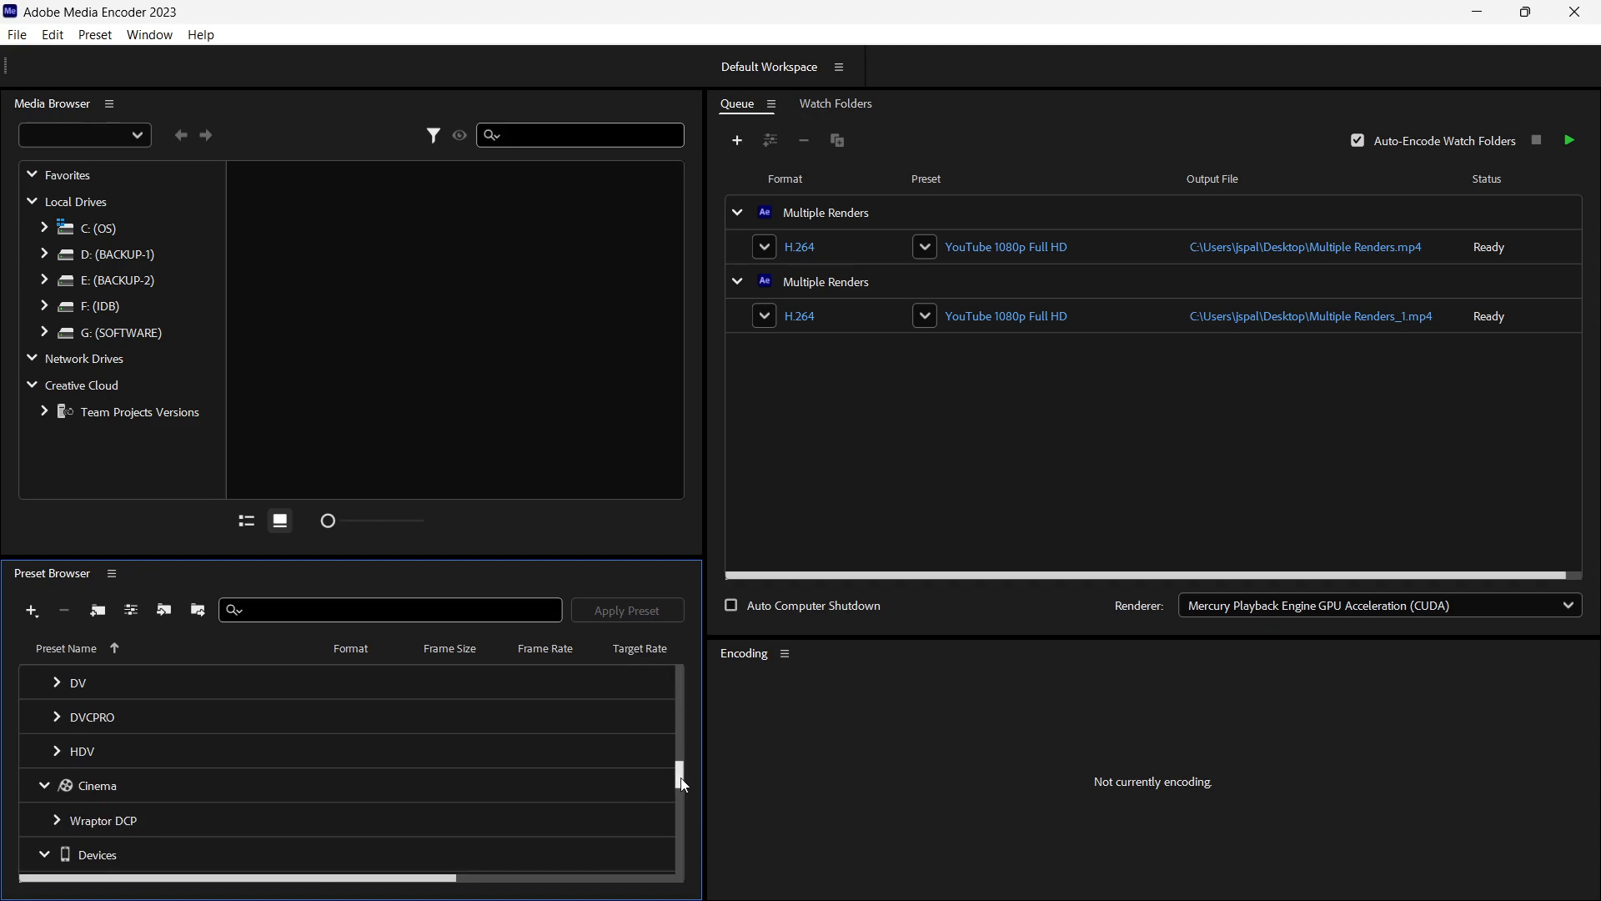
scroll(681, 779, "down", 5)
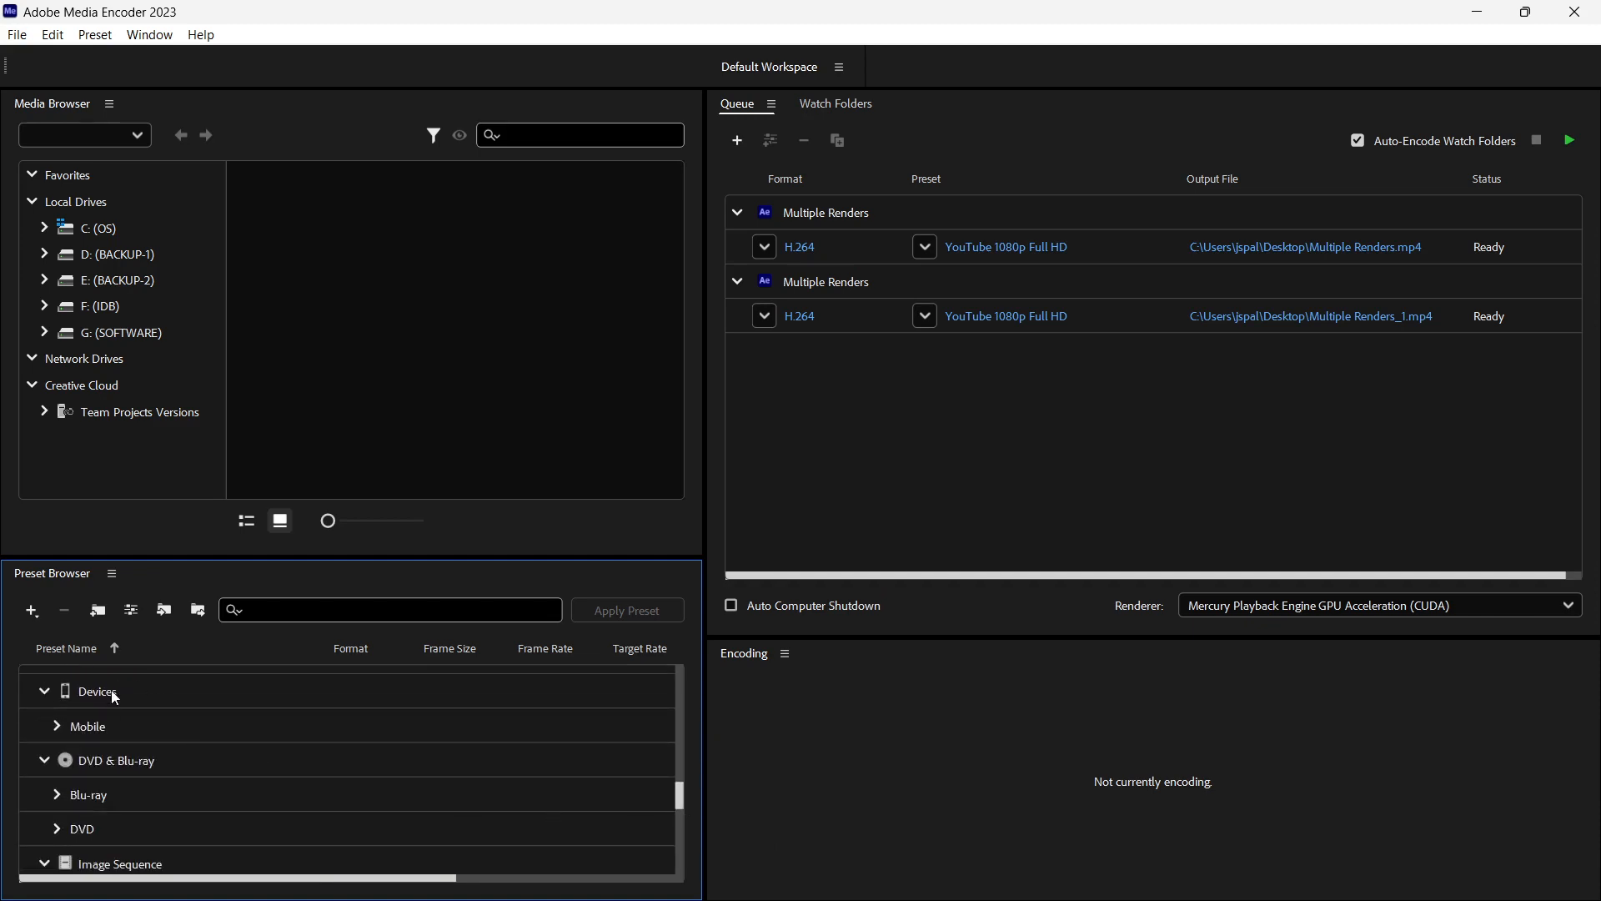
left_click(58, 726)
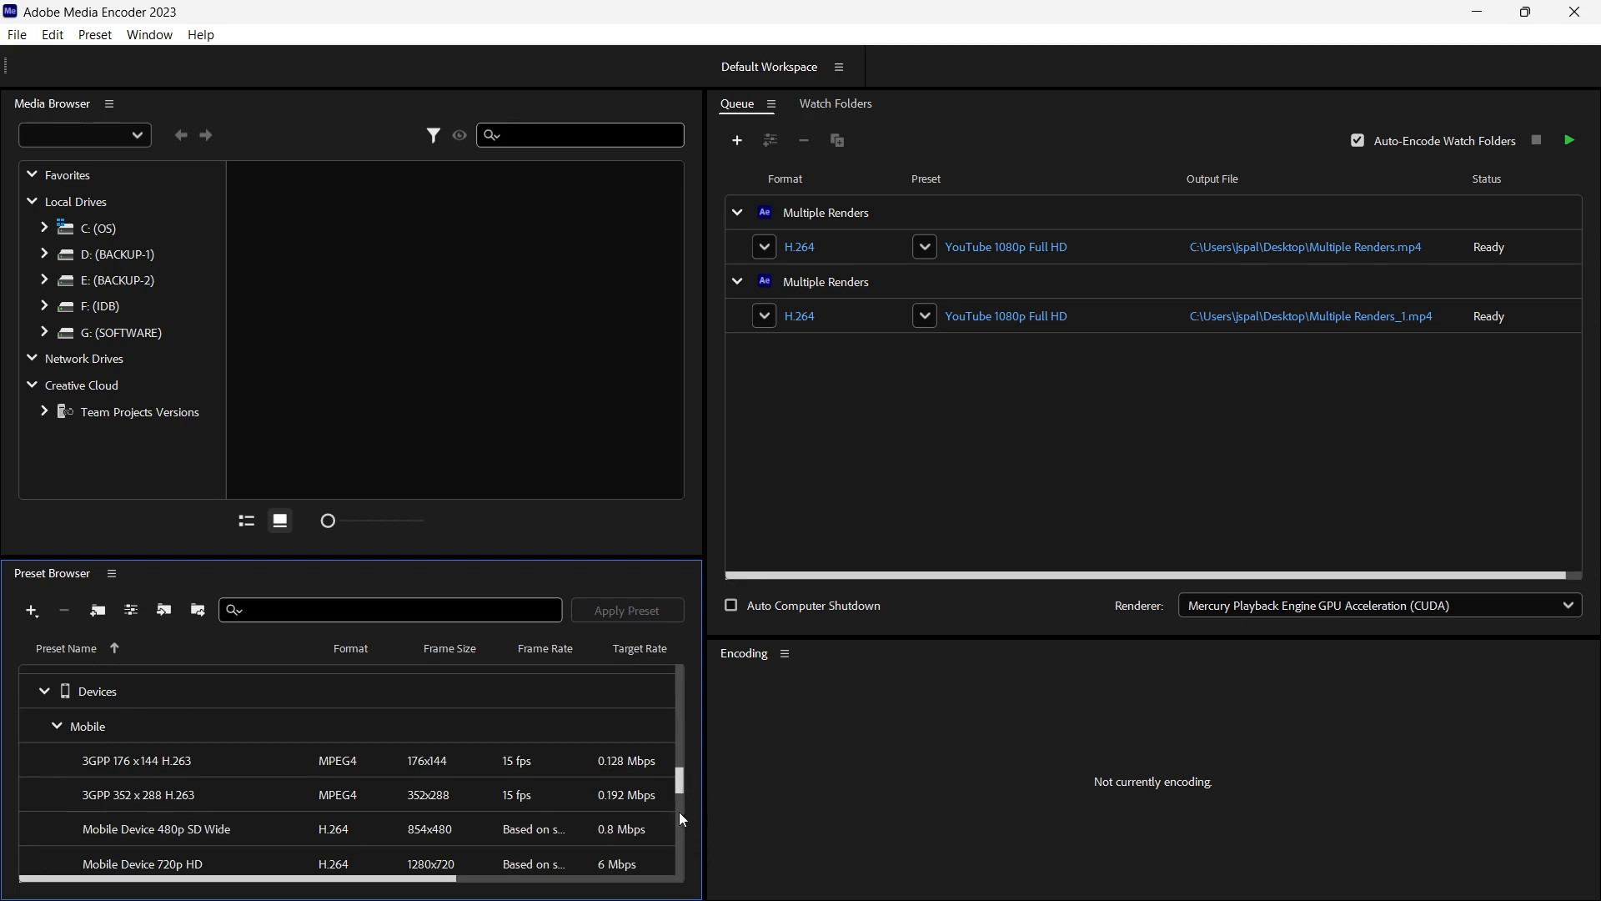
left_click_drag(682, 786, 684, 798)
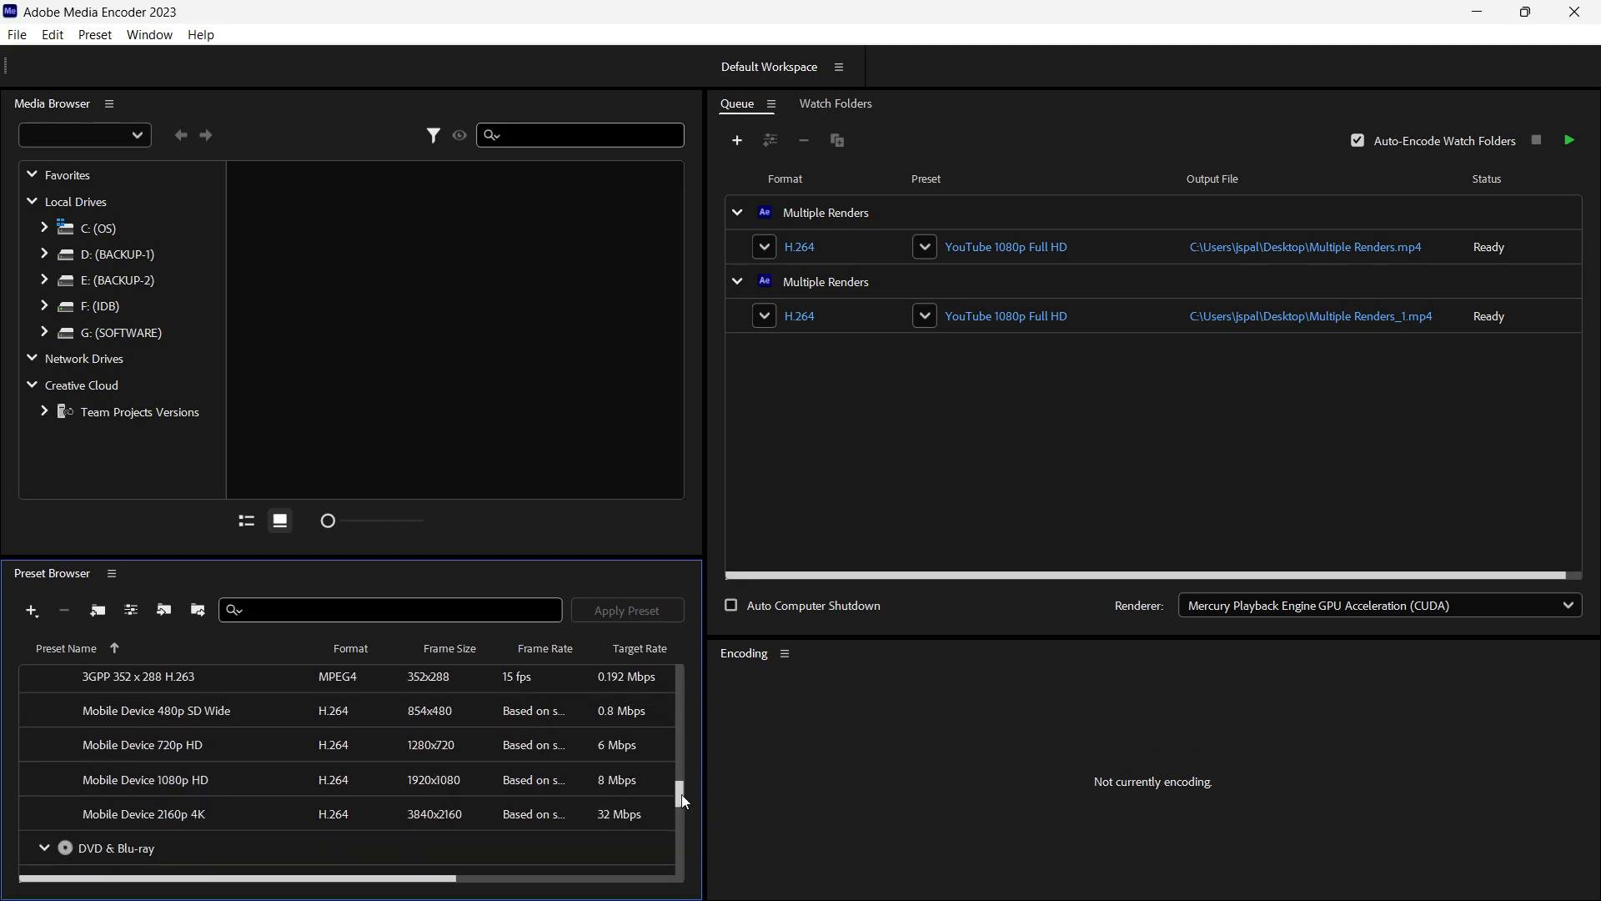
mouse_move(135, 774)
left_click_drag(681, 795, 683, 772)
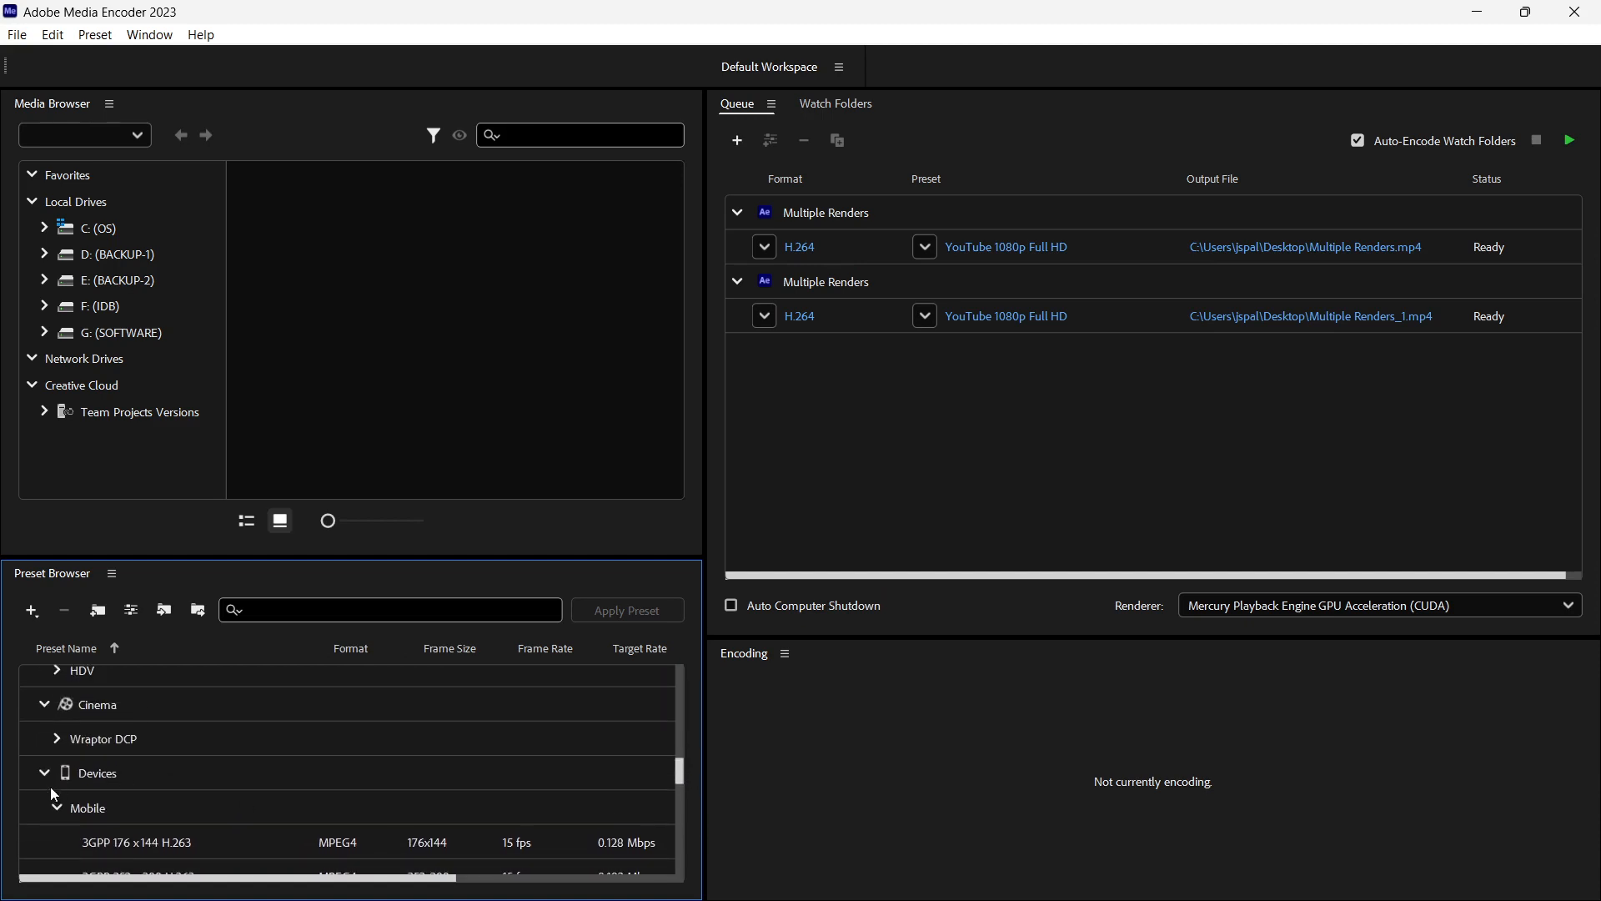
left_click(56, 807)
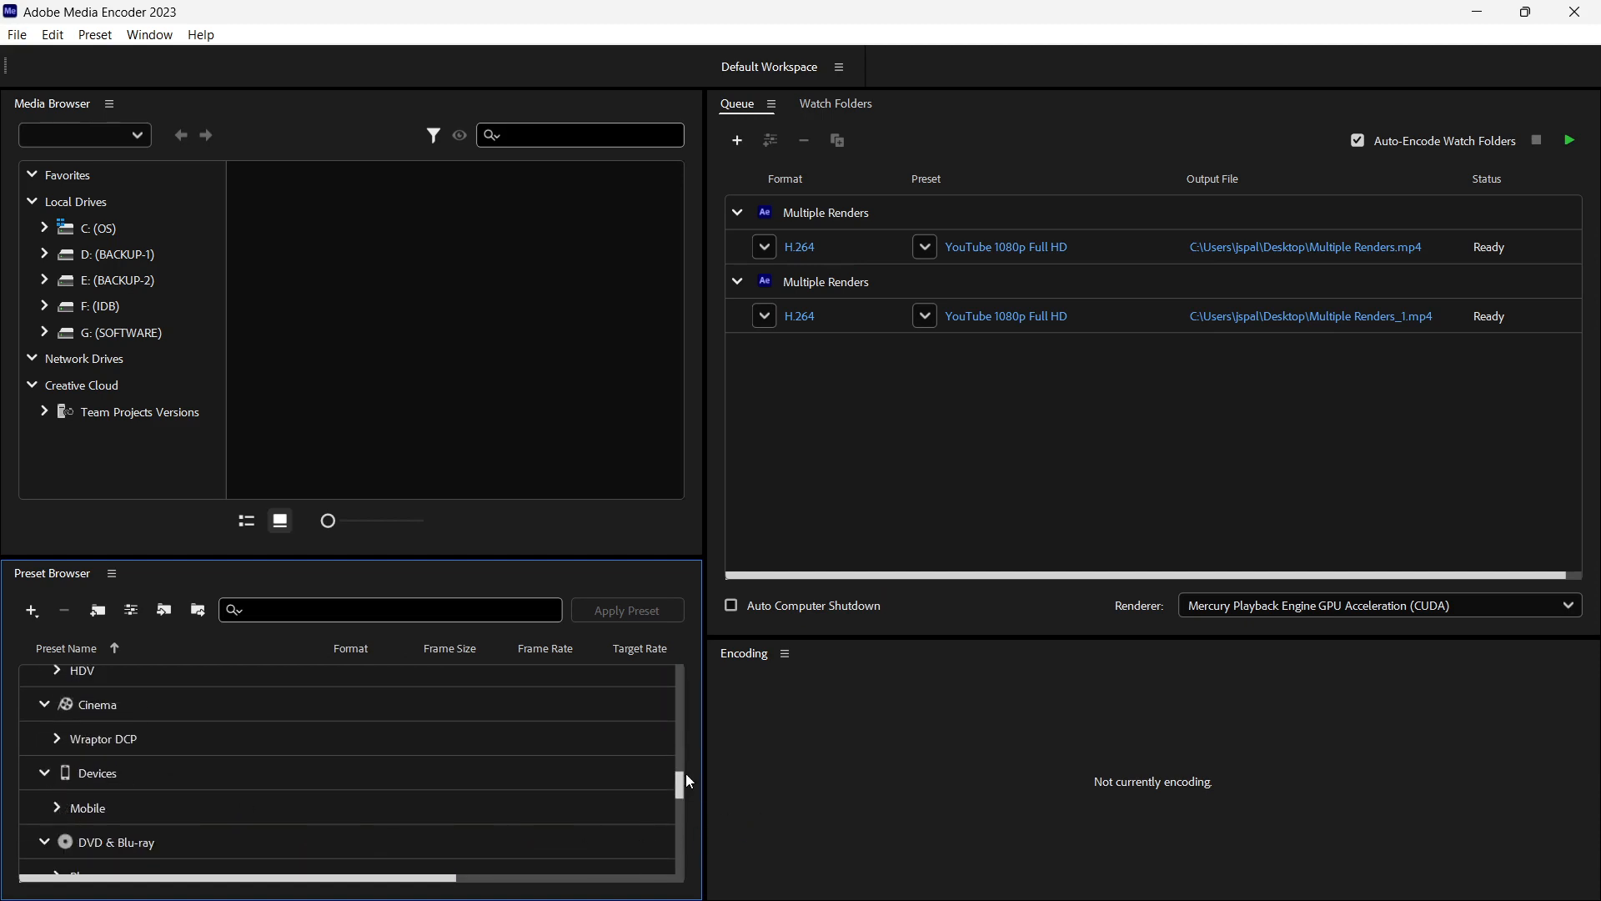
Expand the Blu-ray presets and apply the H.264 Blu-ray preset HD 1080p 23.976 to the second Multiple Renders output
left_click_drag(681, 774, 679, 803)
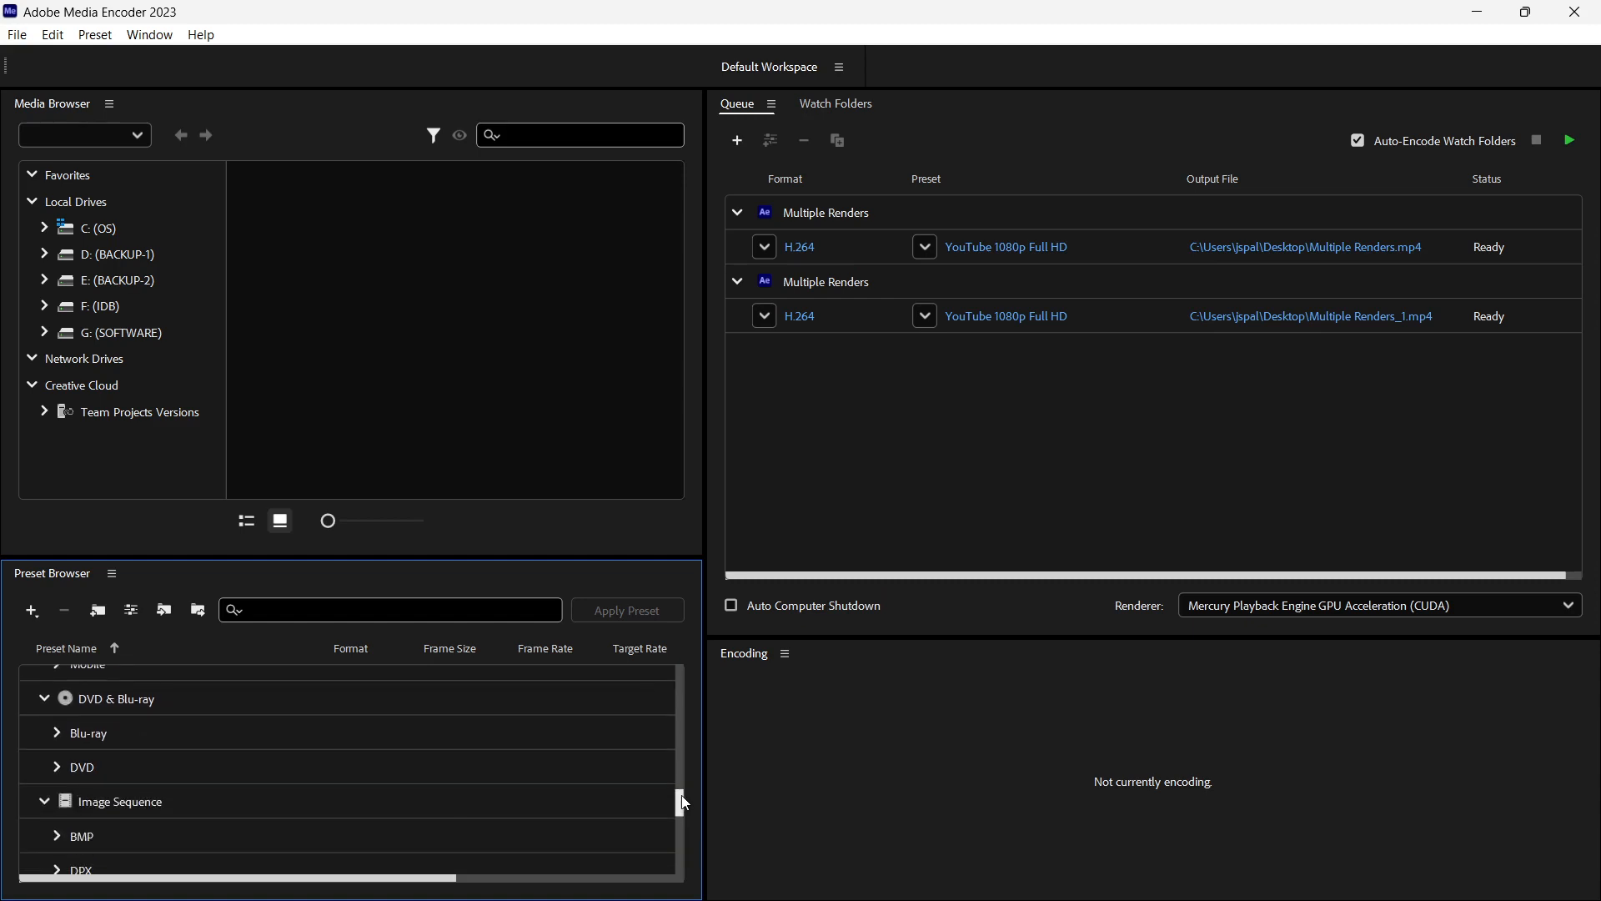
left_click(57, 733)
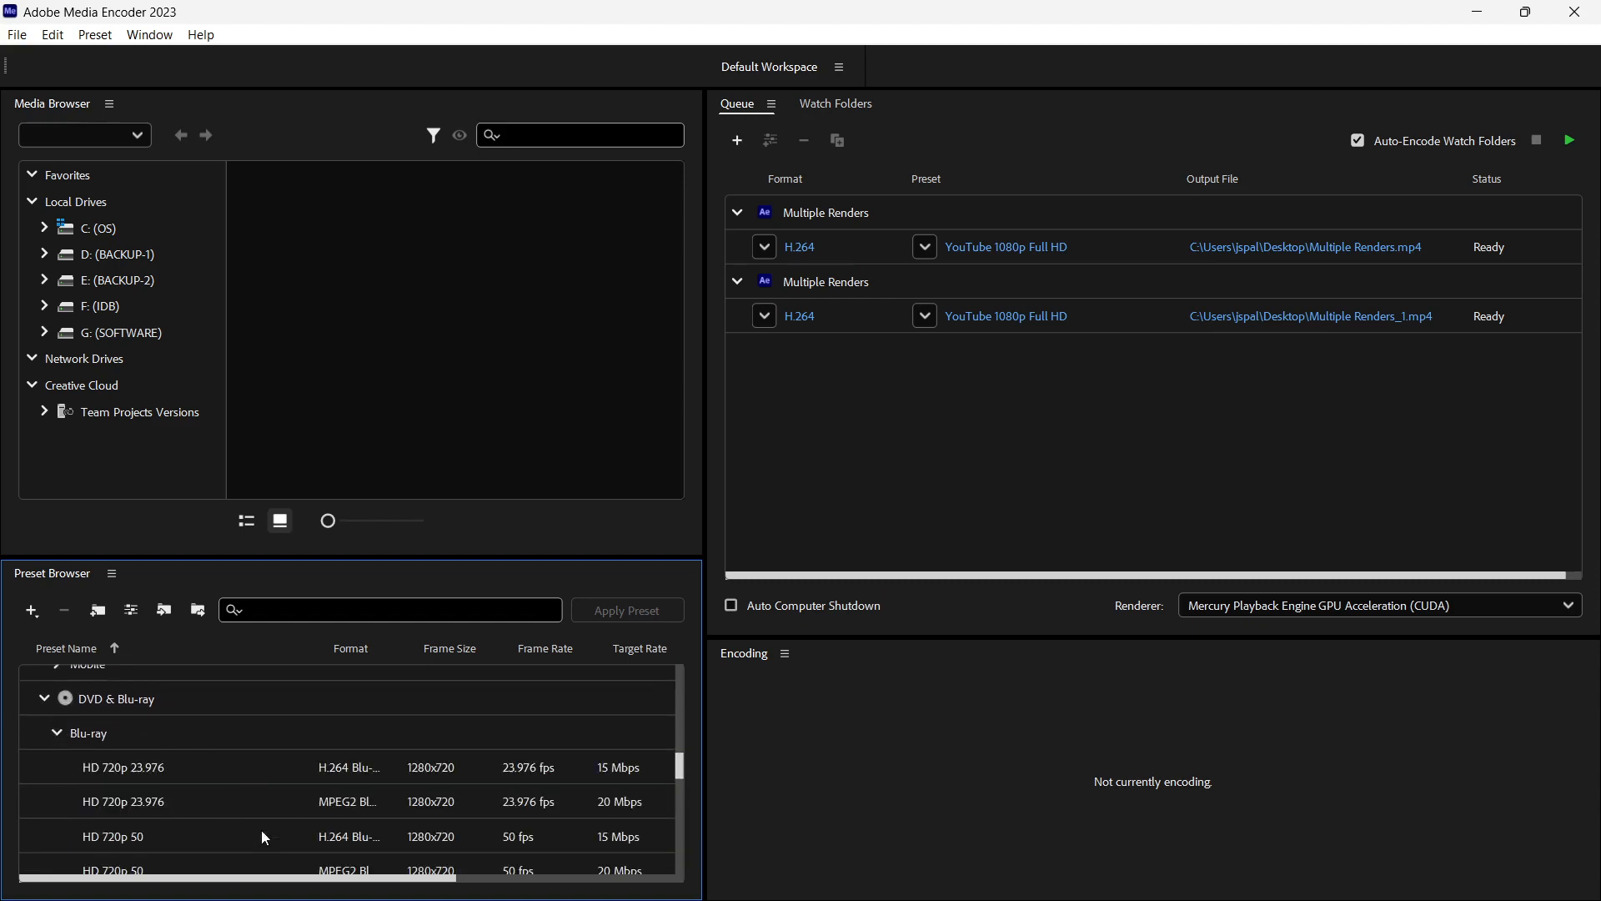
left_click_drag(681, 768, 680, 774)
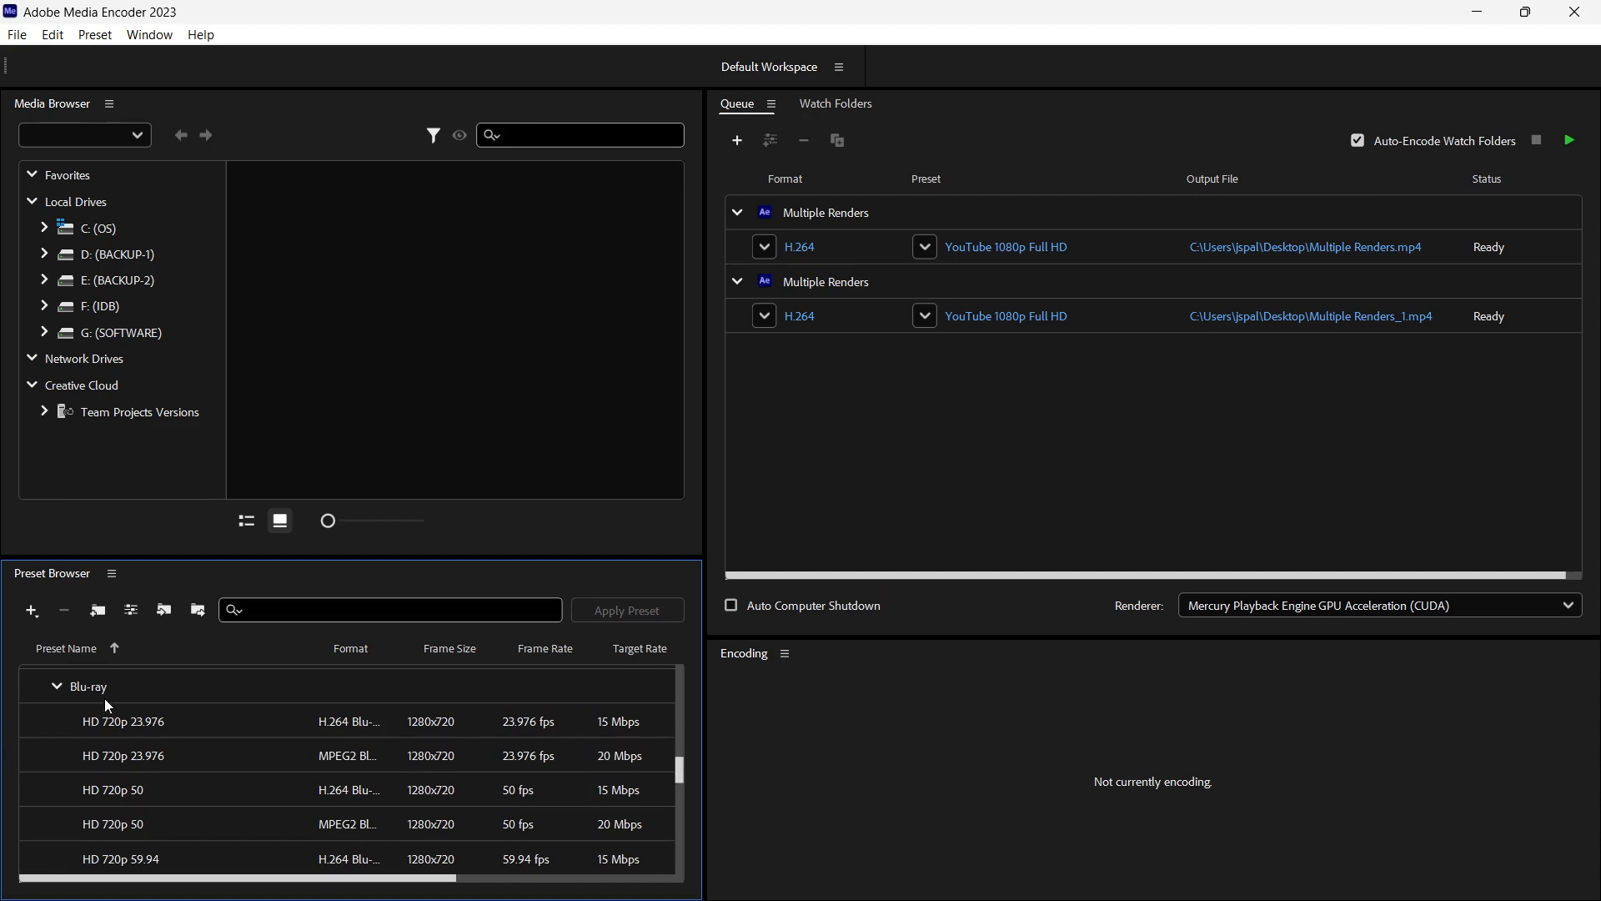
left_click(115, 825)
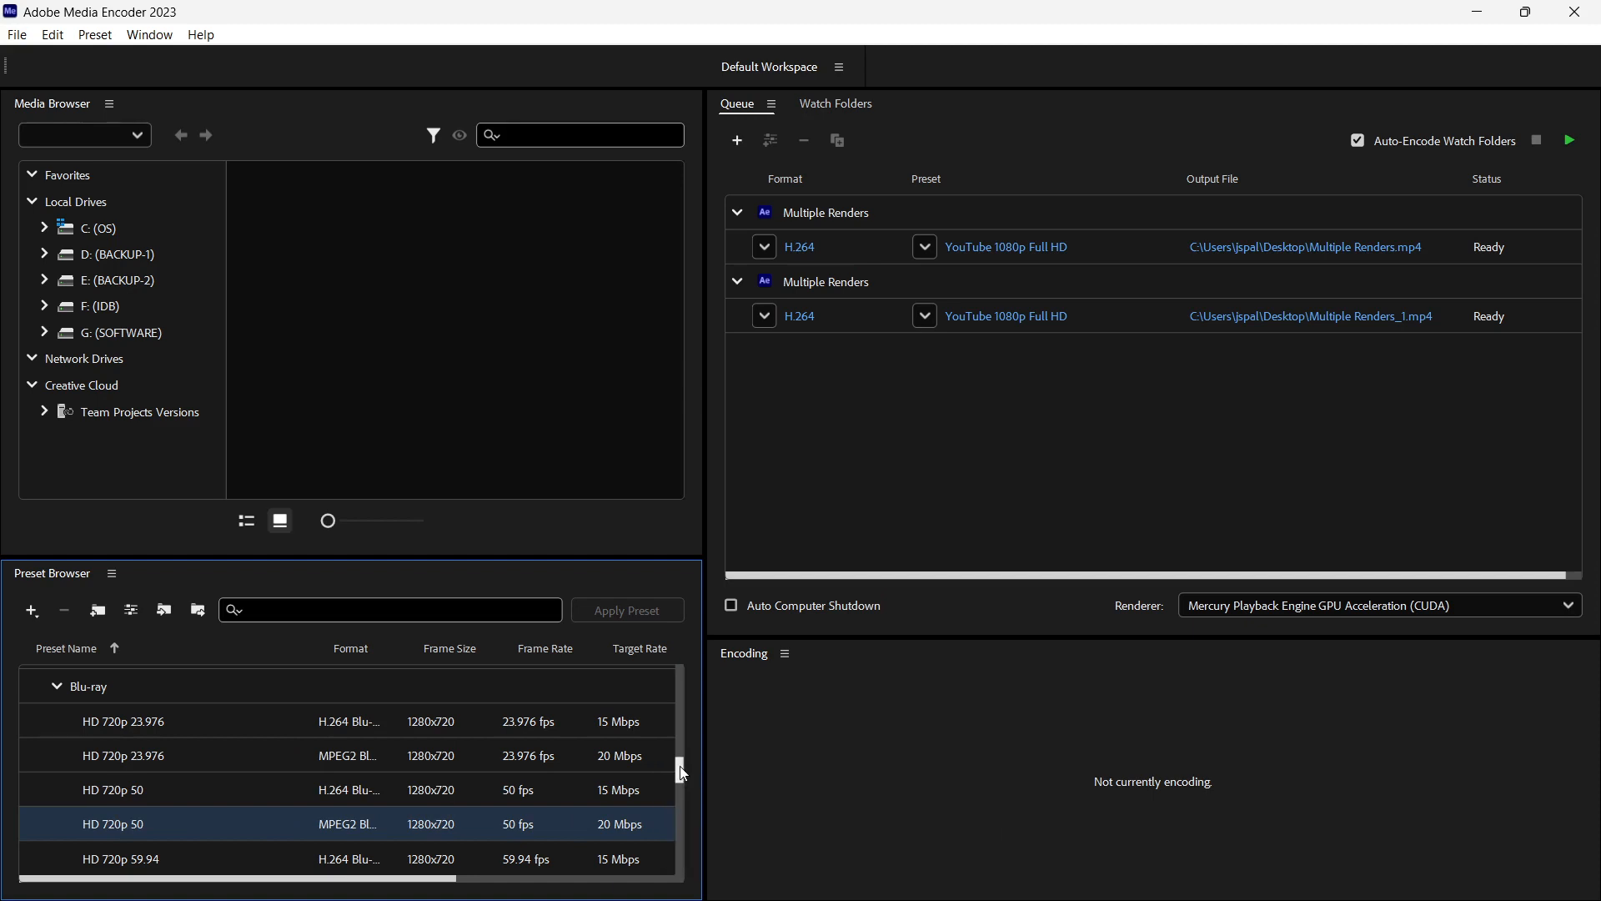
left_click_drag(680, 768, 678, 779)
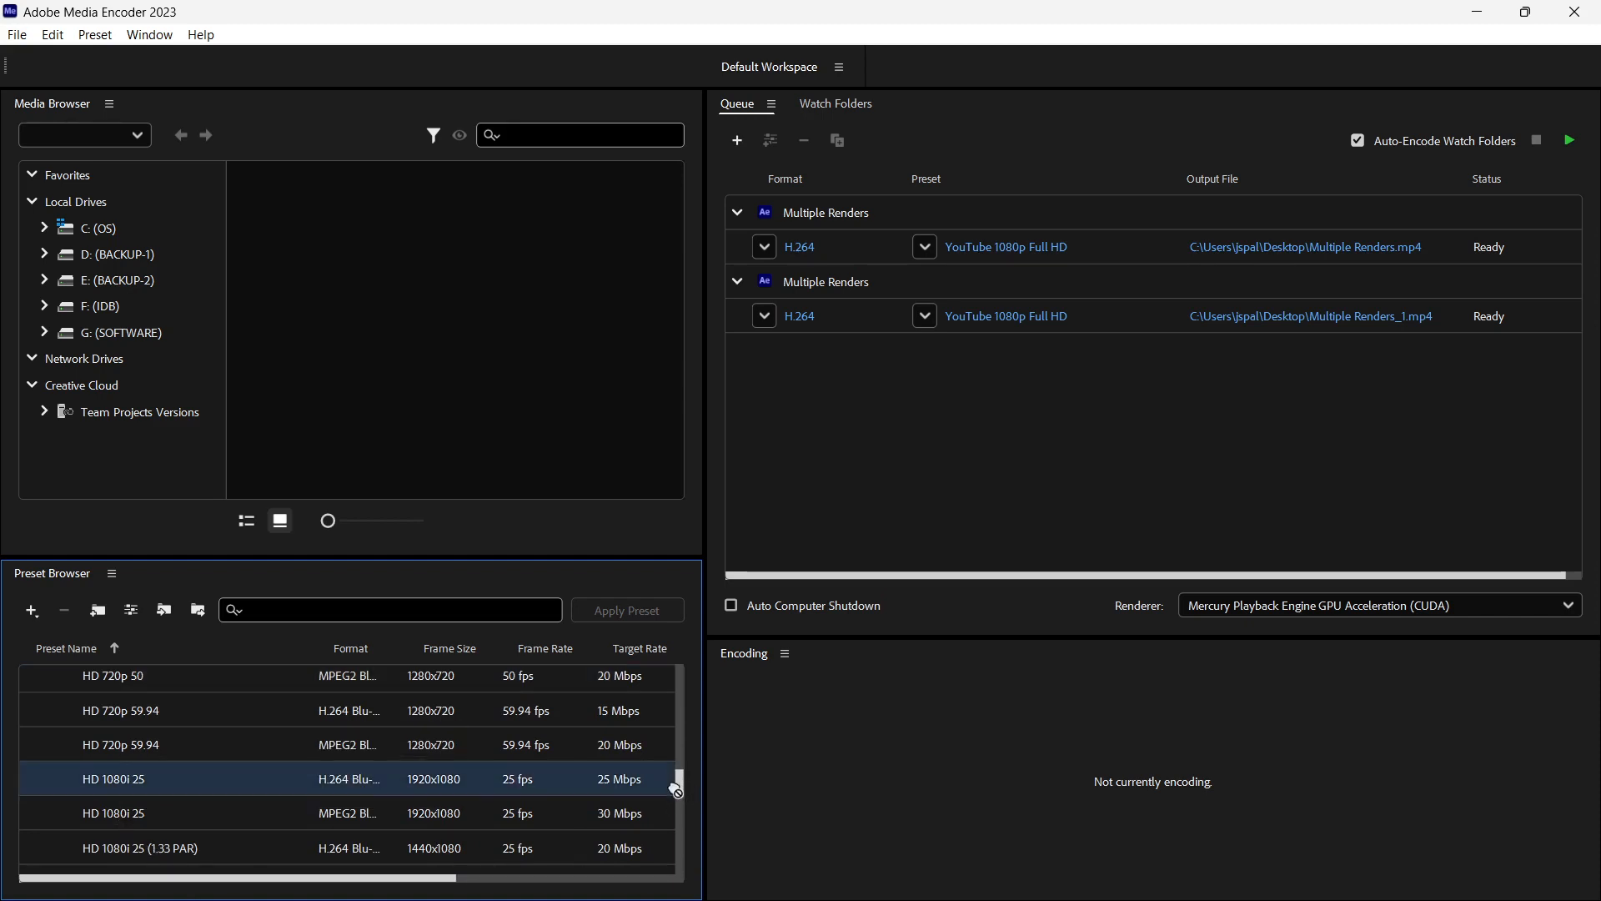
mouse_move(680, 776)
left_mouse_down()
mouse_move(689, 756)
mouse_move(696, 809)
mouse_move(702, 794)
left_mouse_up()
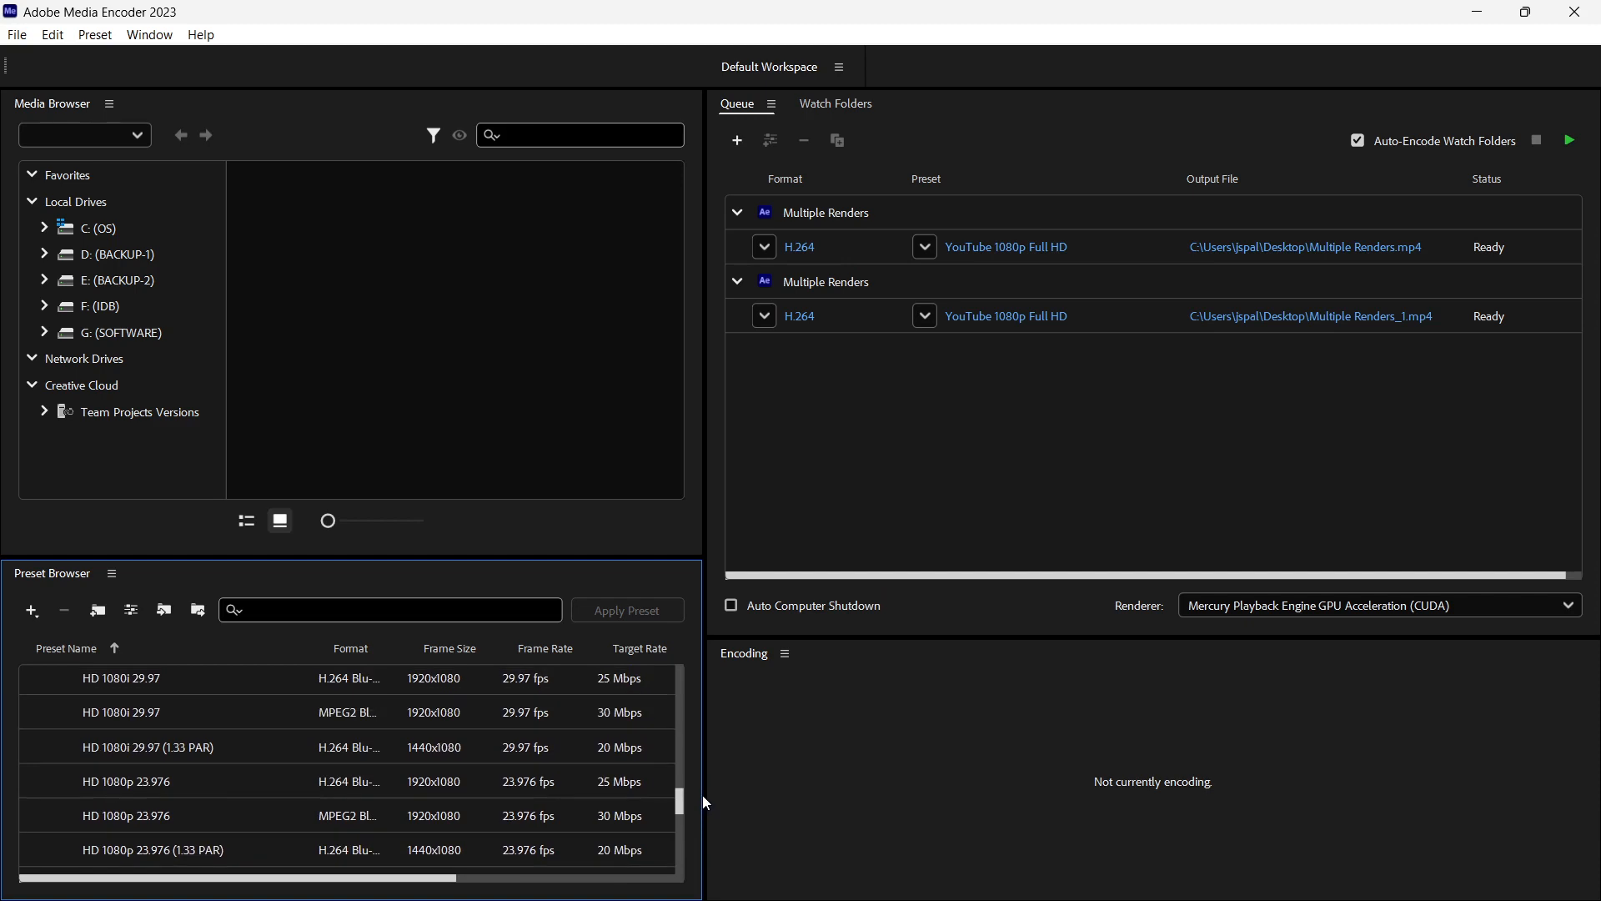
left_click(67, 790)
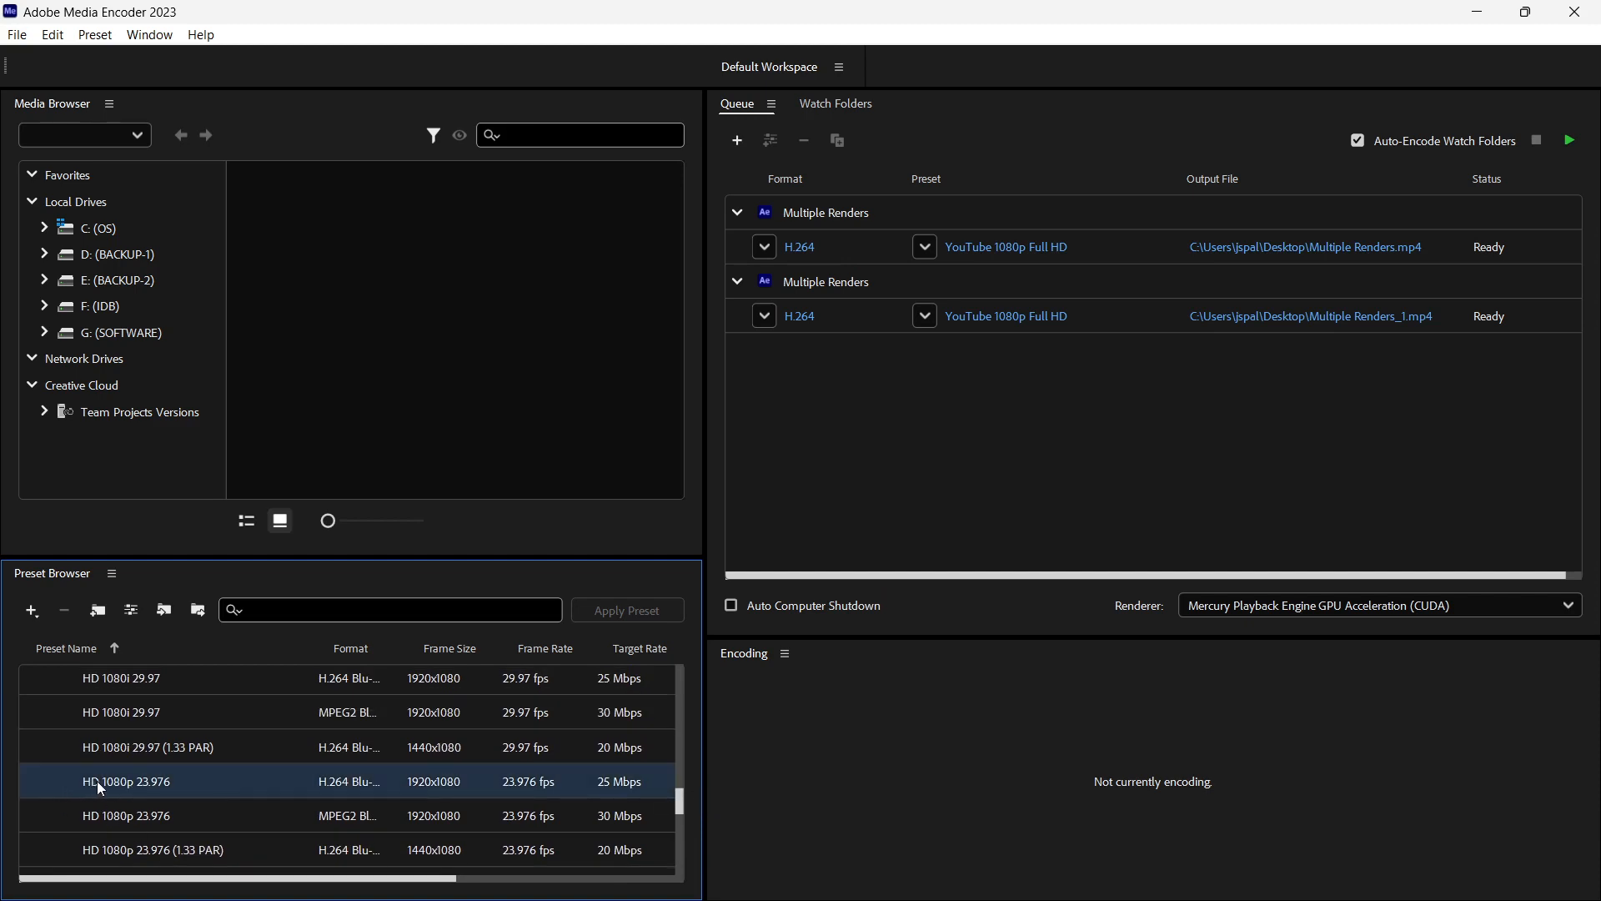
left_click_drag(97, 783, 999, 325)
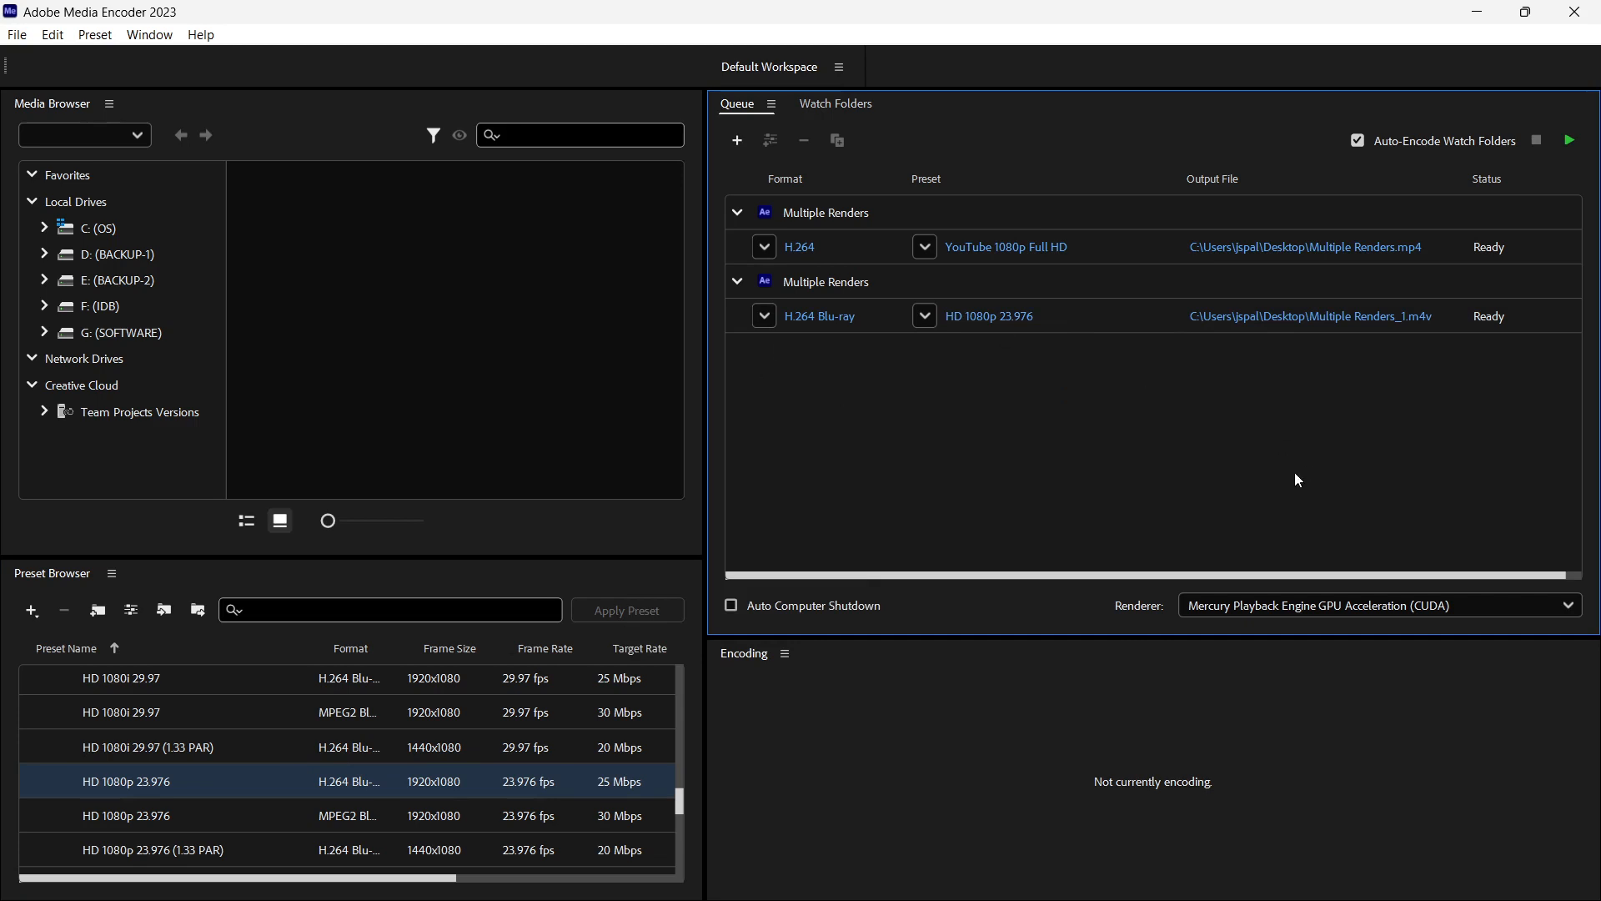
Start encoding the queue and dismiss the Windows Security notification
left_click(1571, 147)
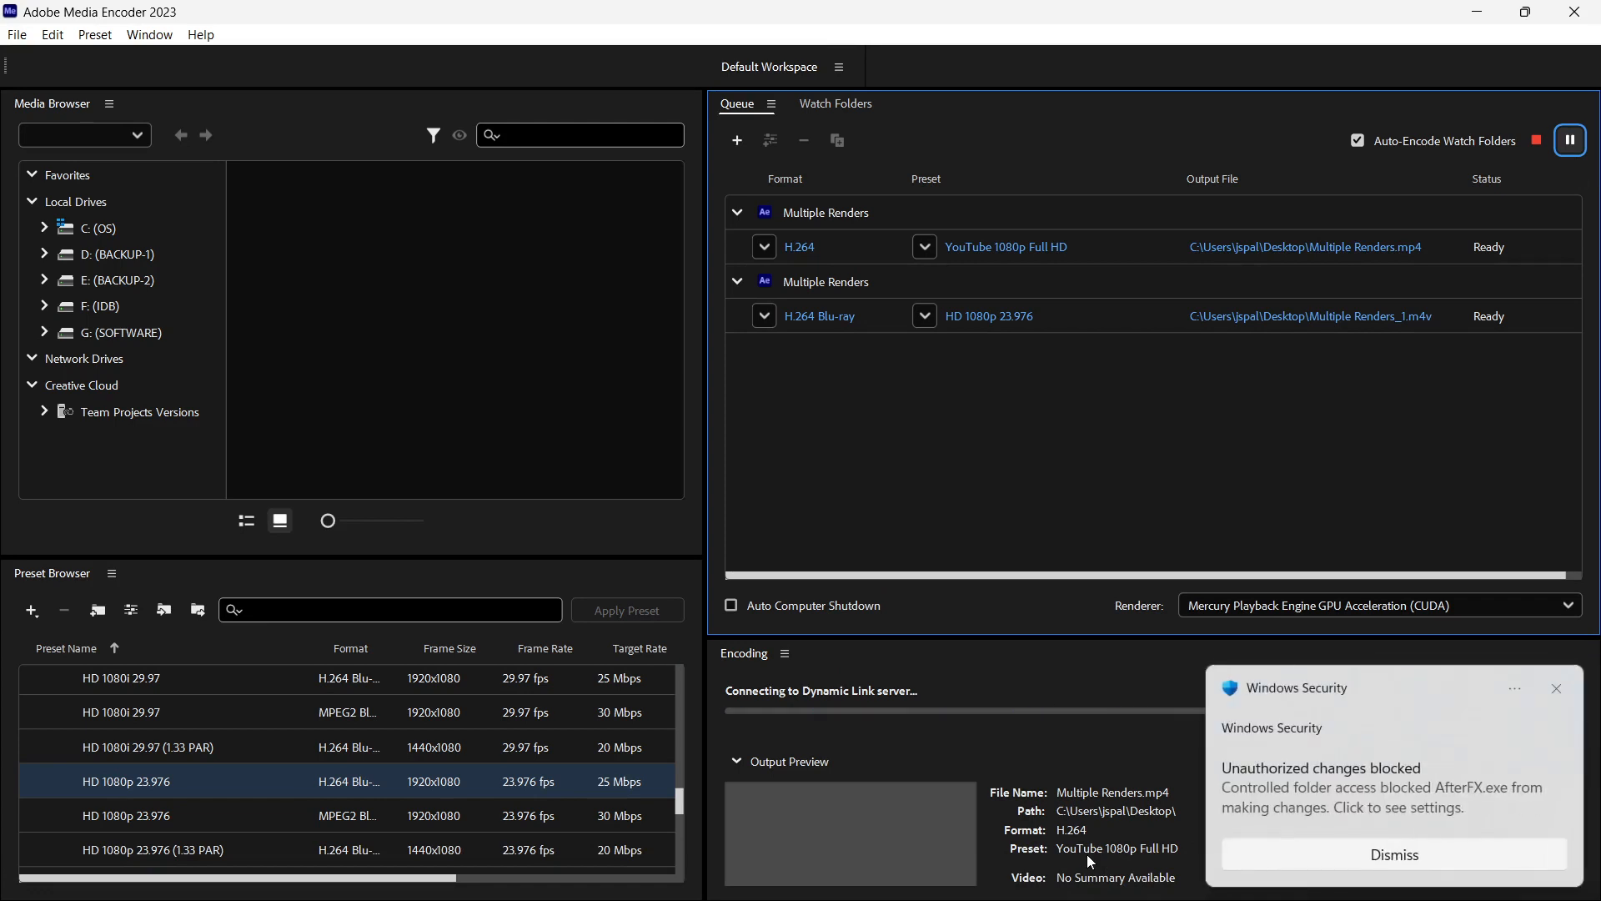
left_click(1557, 687)
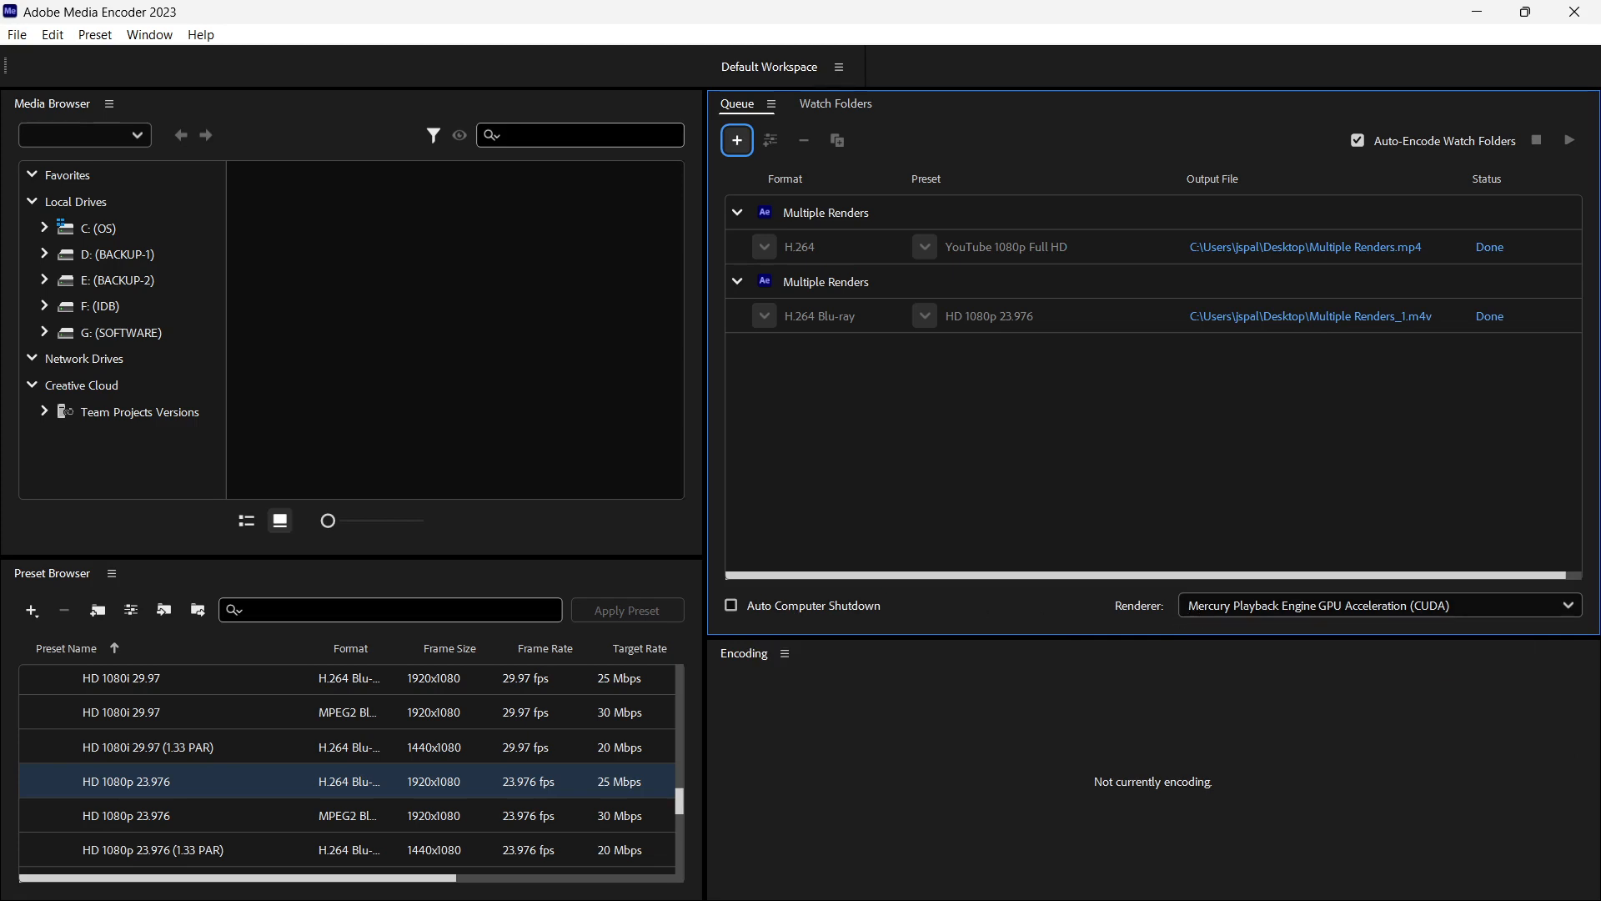
View the available renderer options for the queue without changing the selected one
left_click(1568, 607)
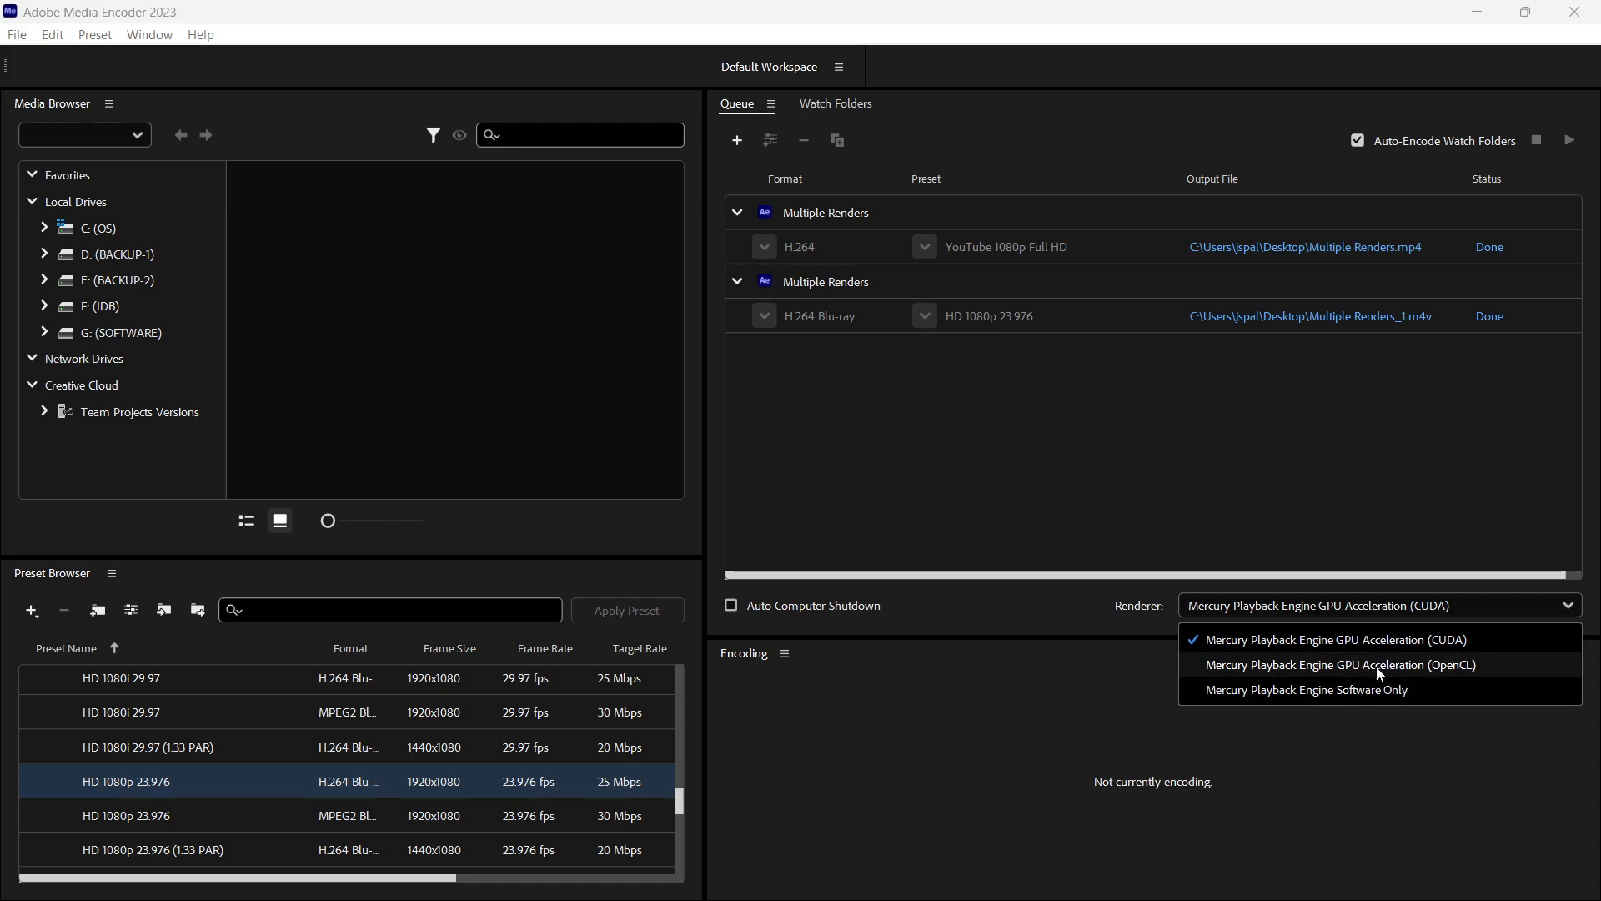
left_click(1031, 693)
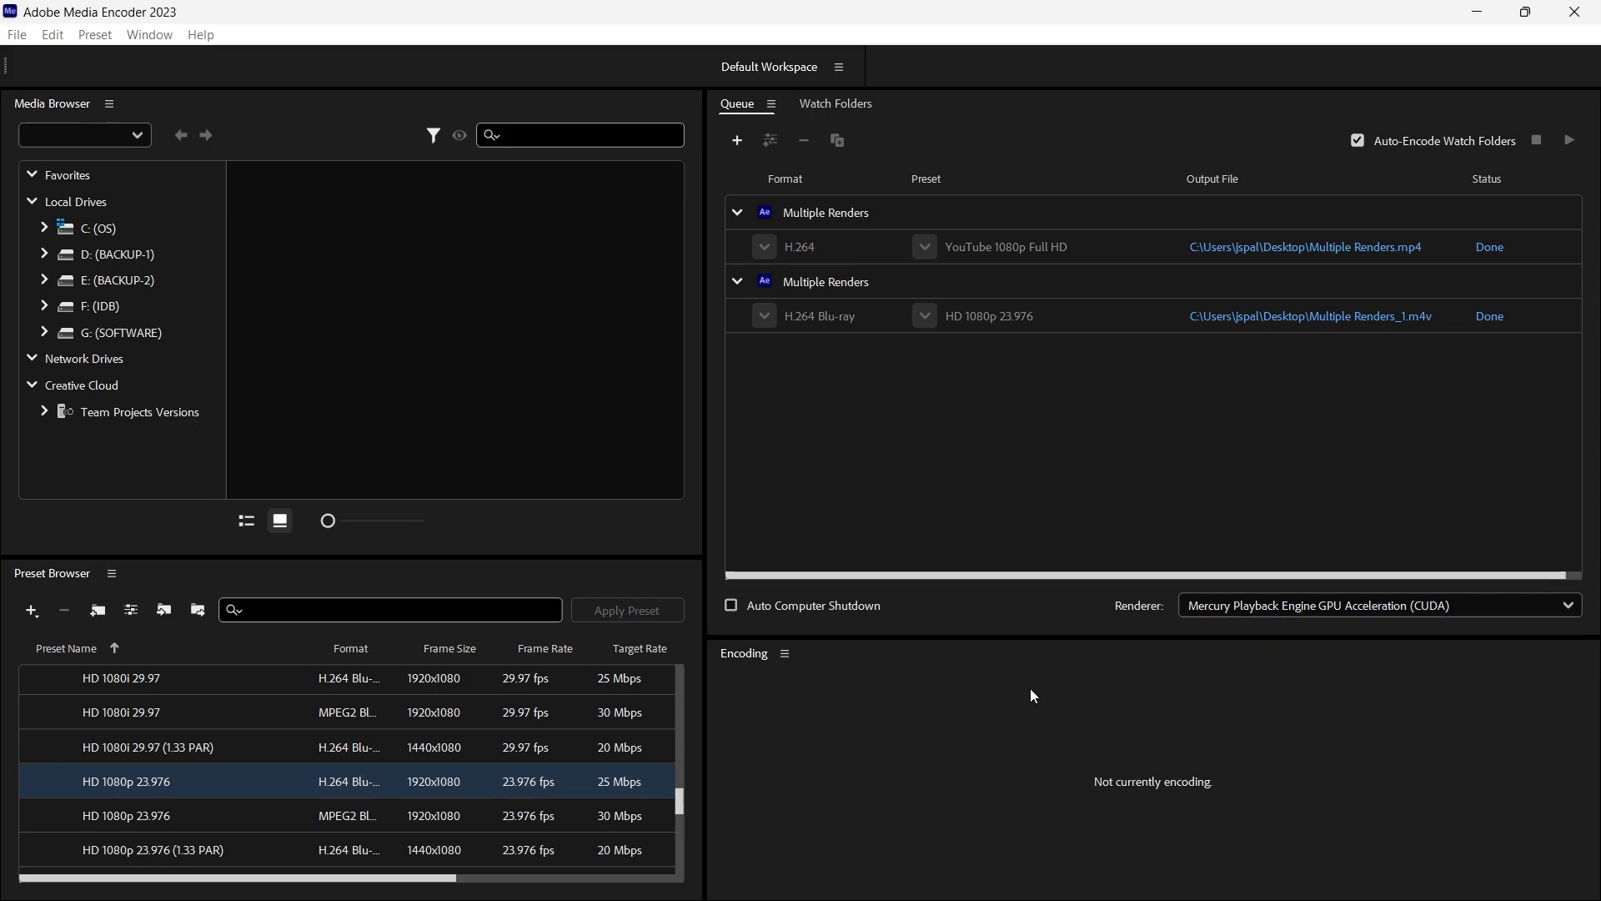
left_click(1032, 694)
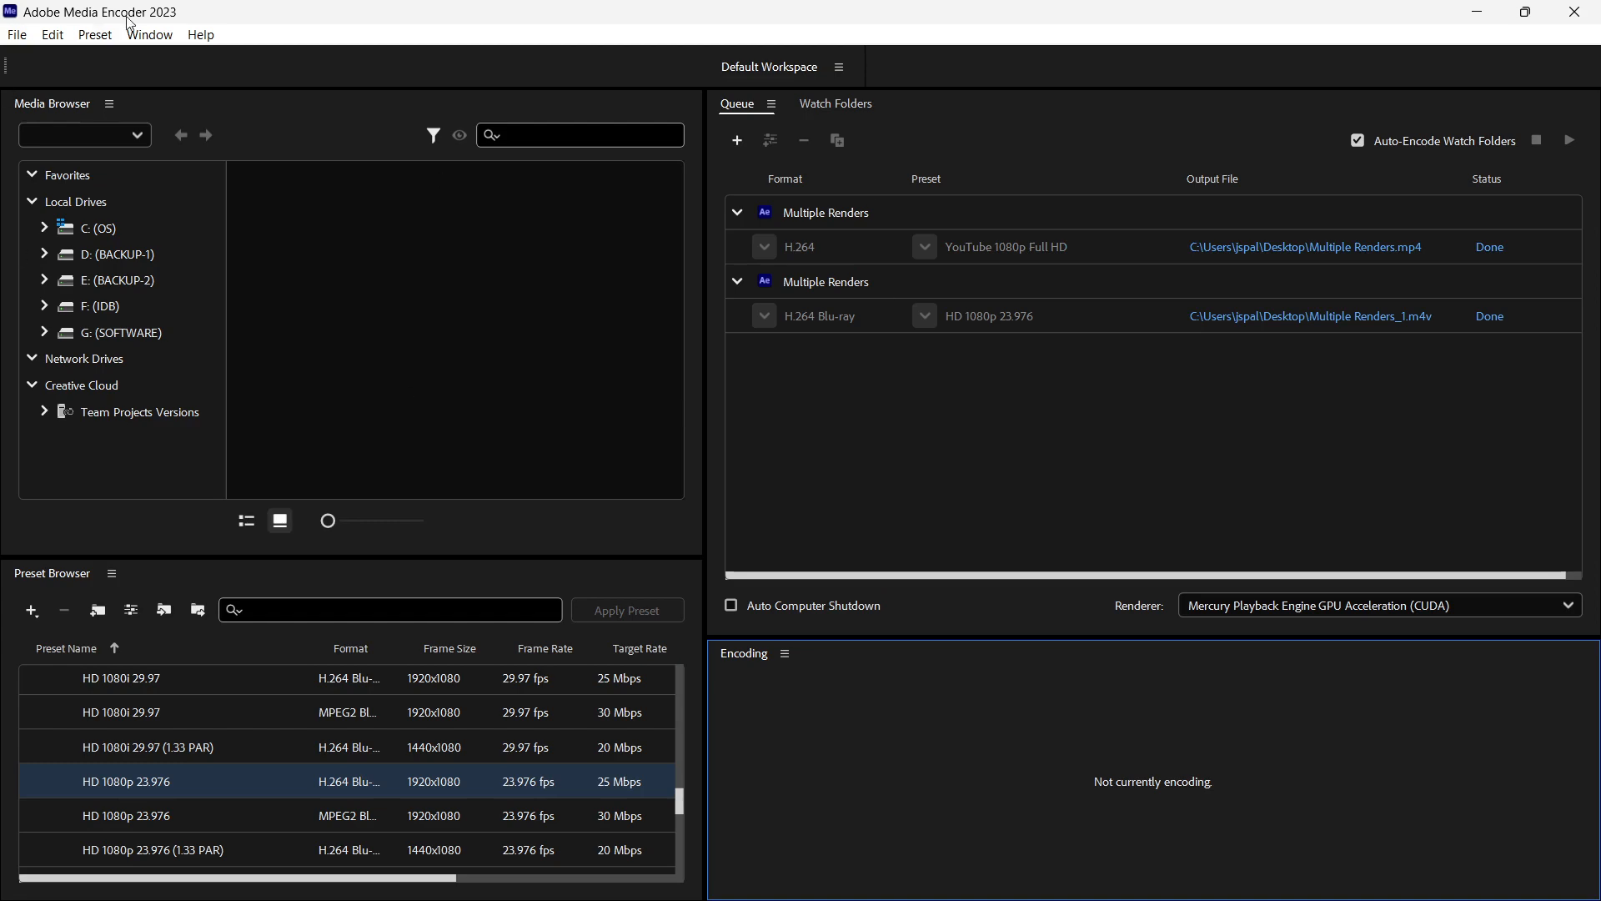
Minimize Media Encoder, play Multiple Renders.mp4 from the desktop in full screen, and close the player
left_click(1481, 12)
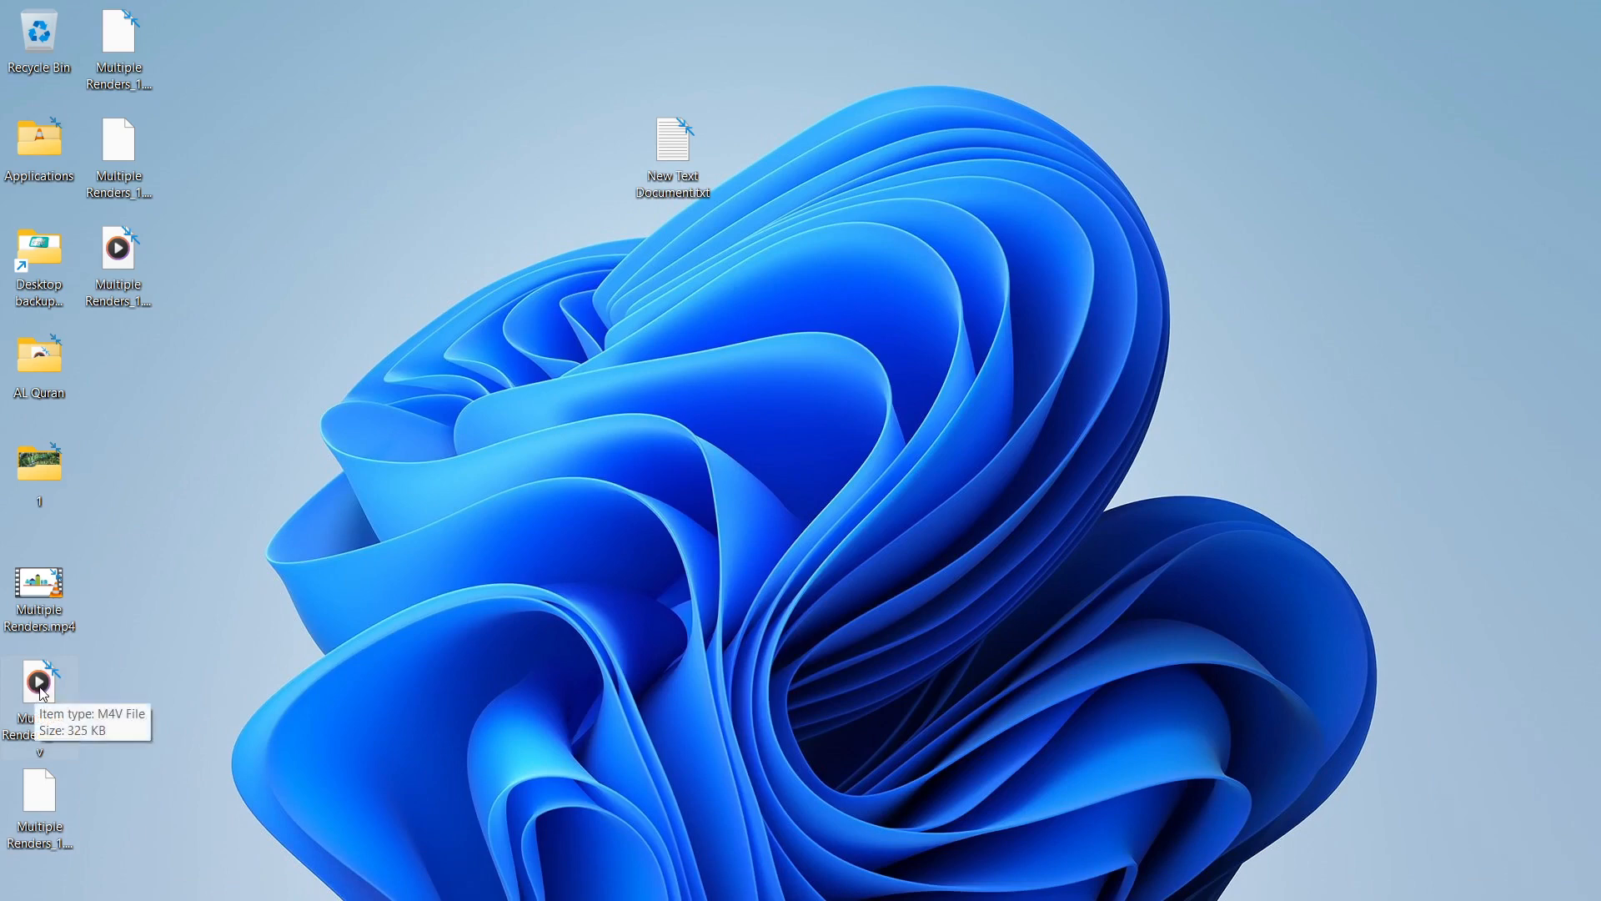
double_click(44, 588)
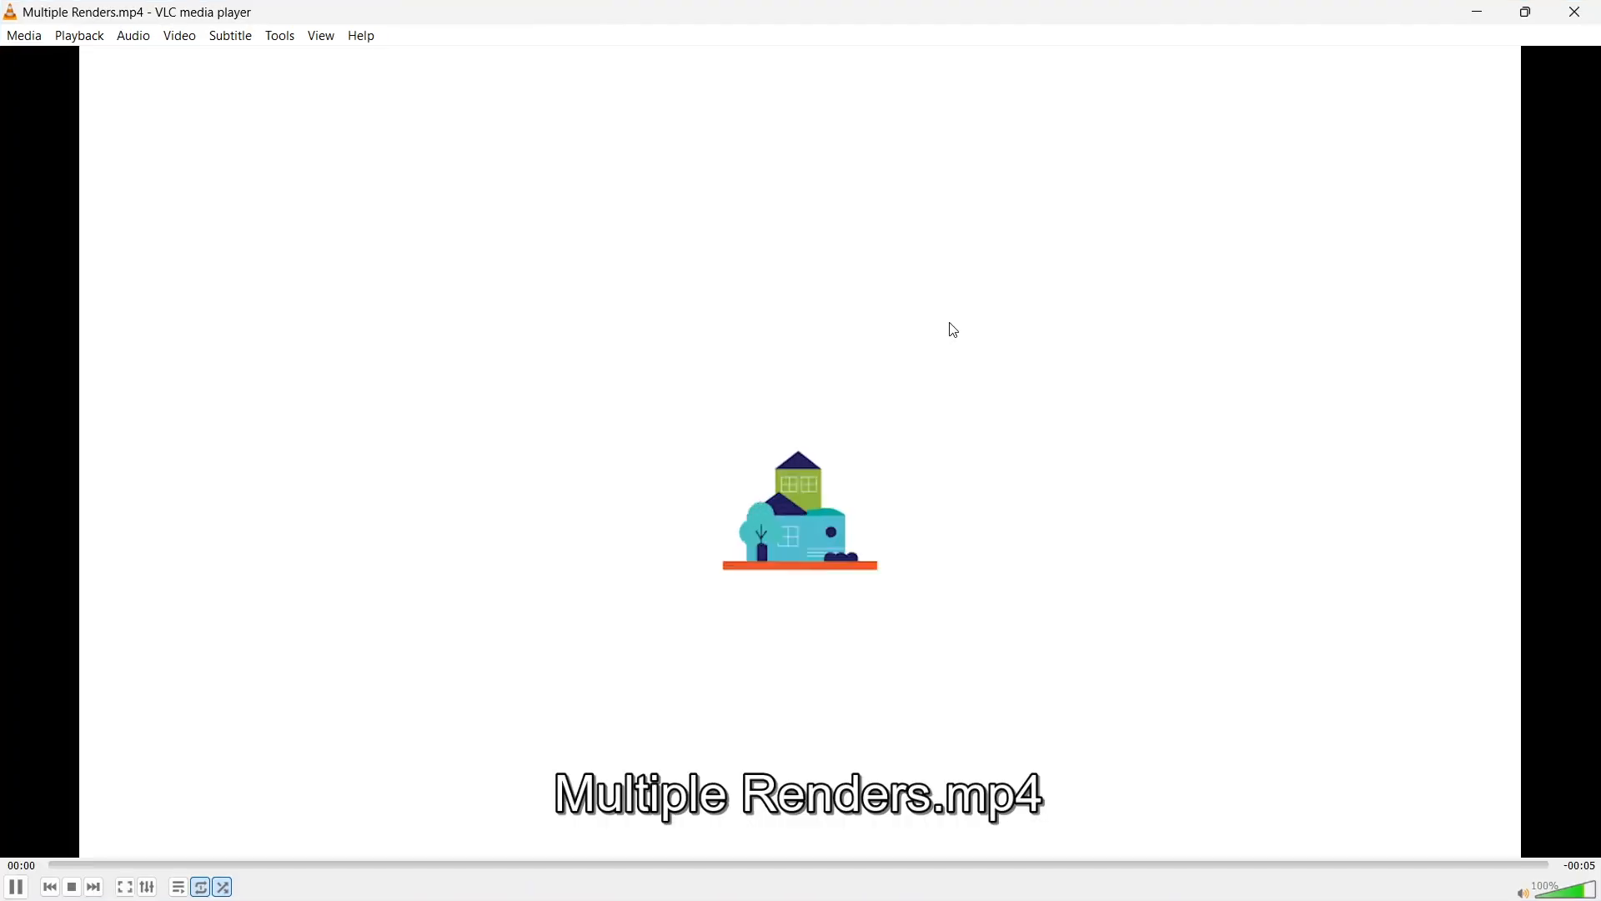
double_click(1044, 376)
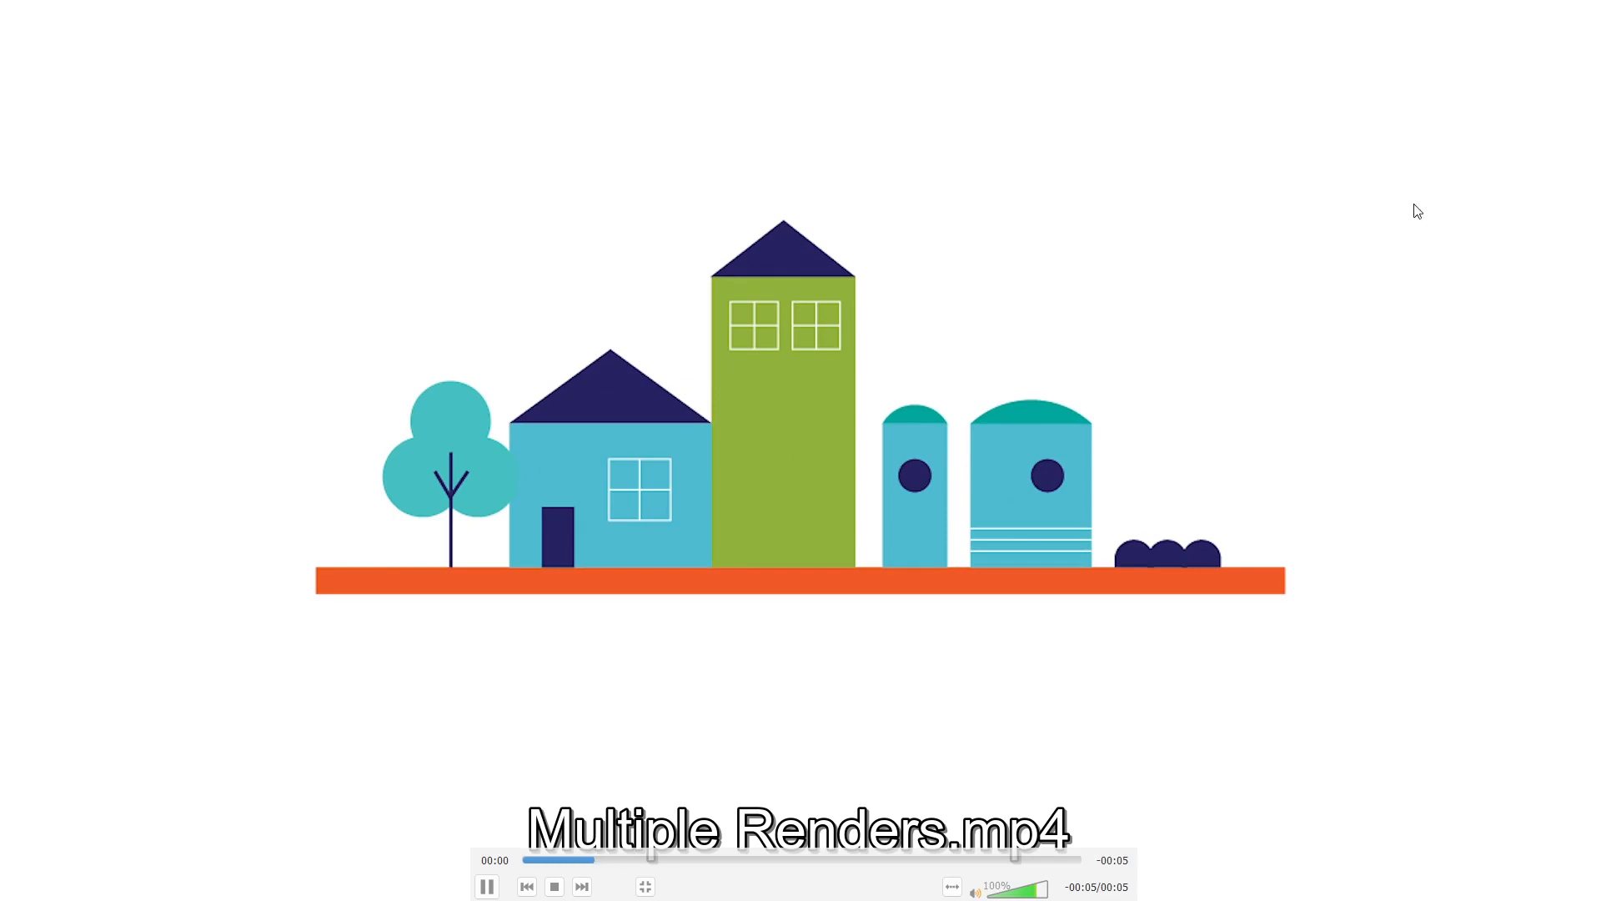
double_click(1372, 217)
left_click(1581, 8)
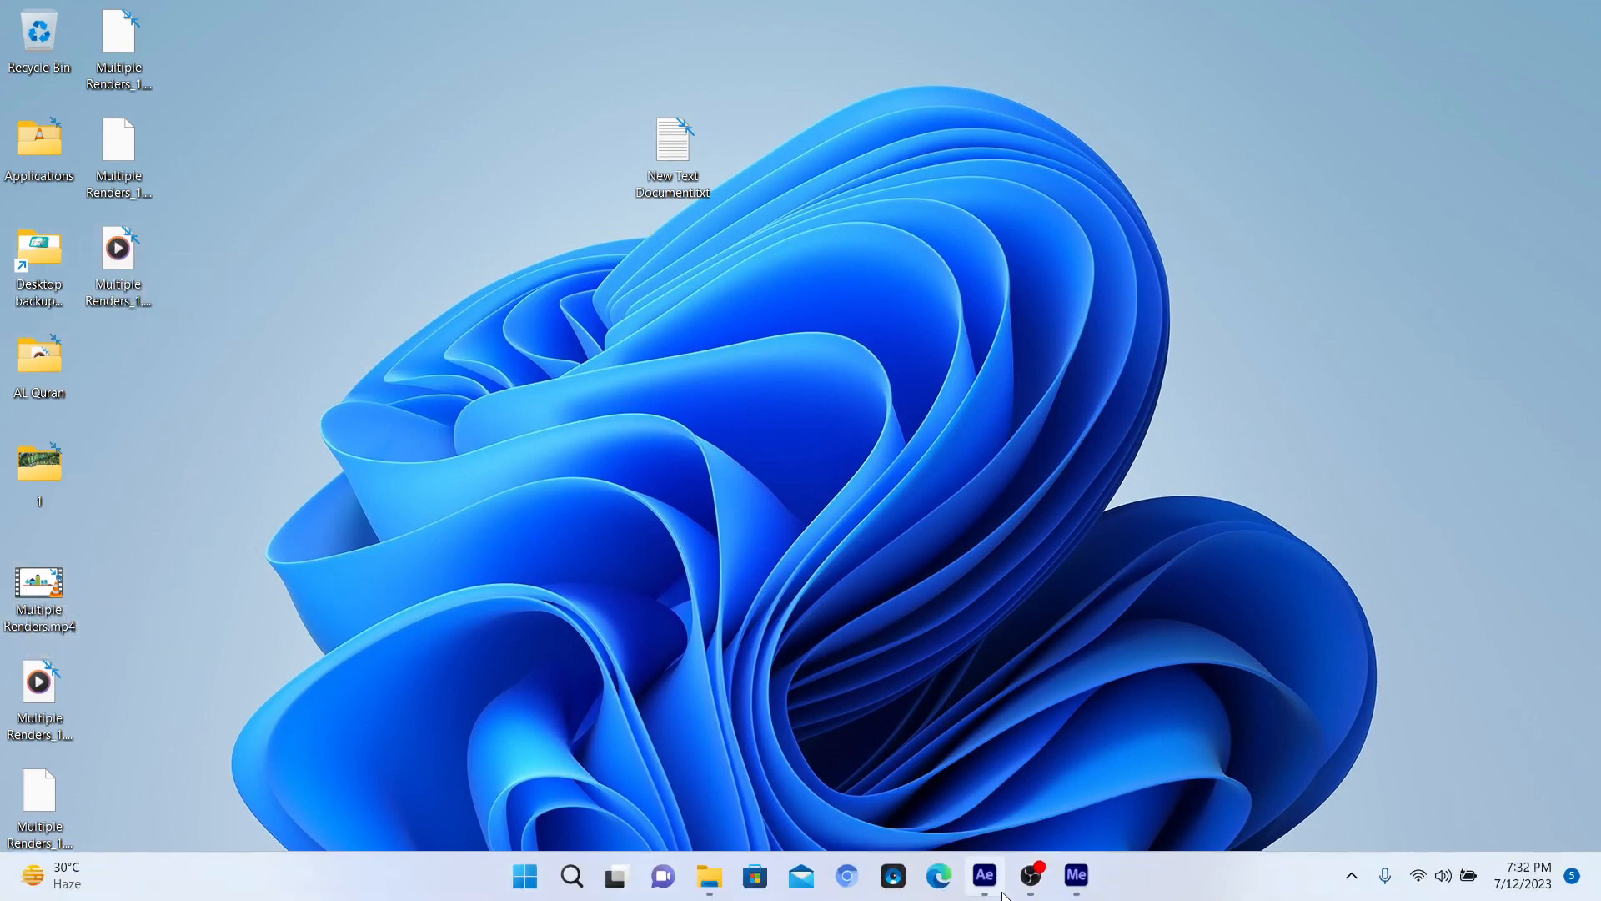
Switch to After Effects to view the Multiple Renders composition, and minimize its window
left_click(985, 875)
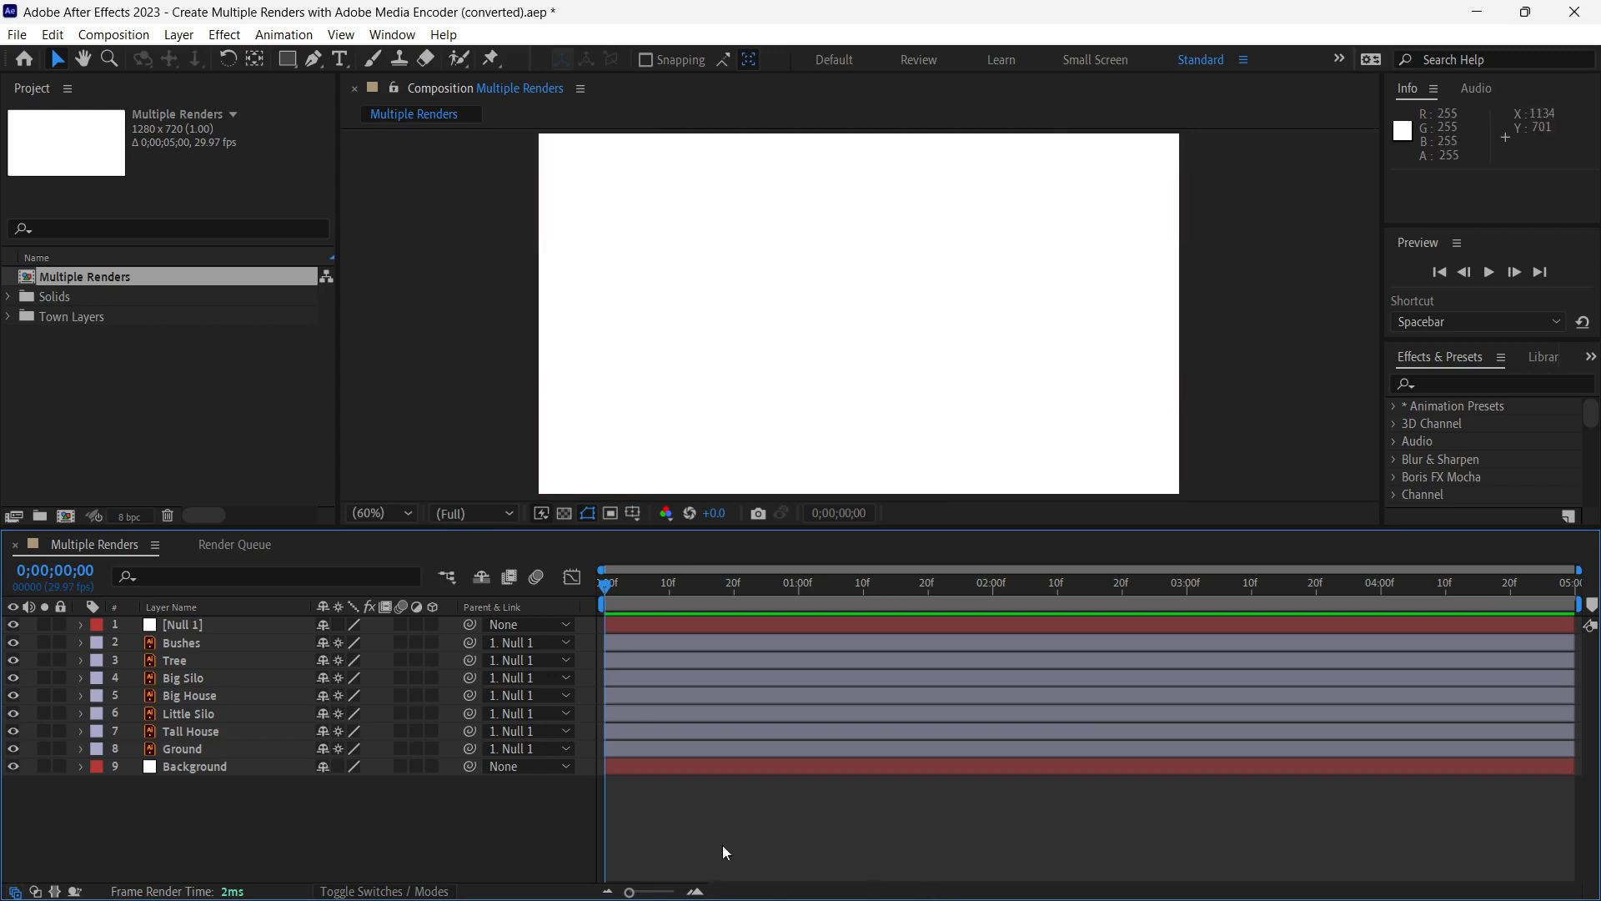
left_click(1475, 16)
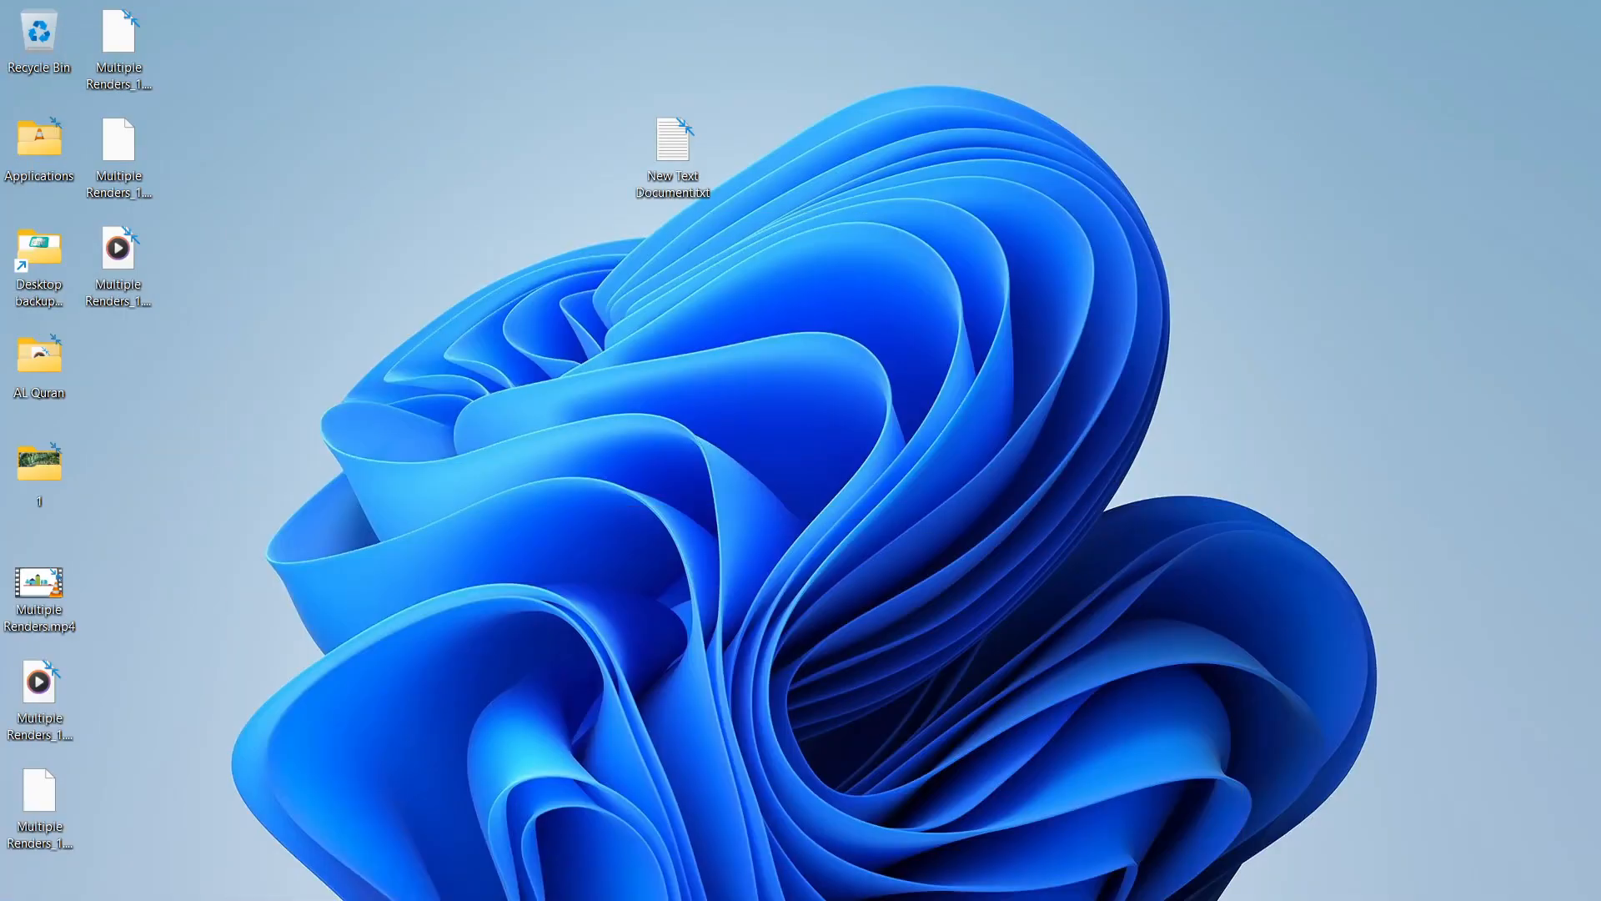